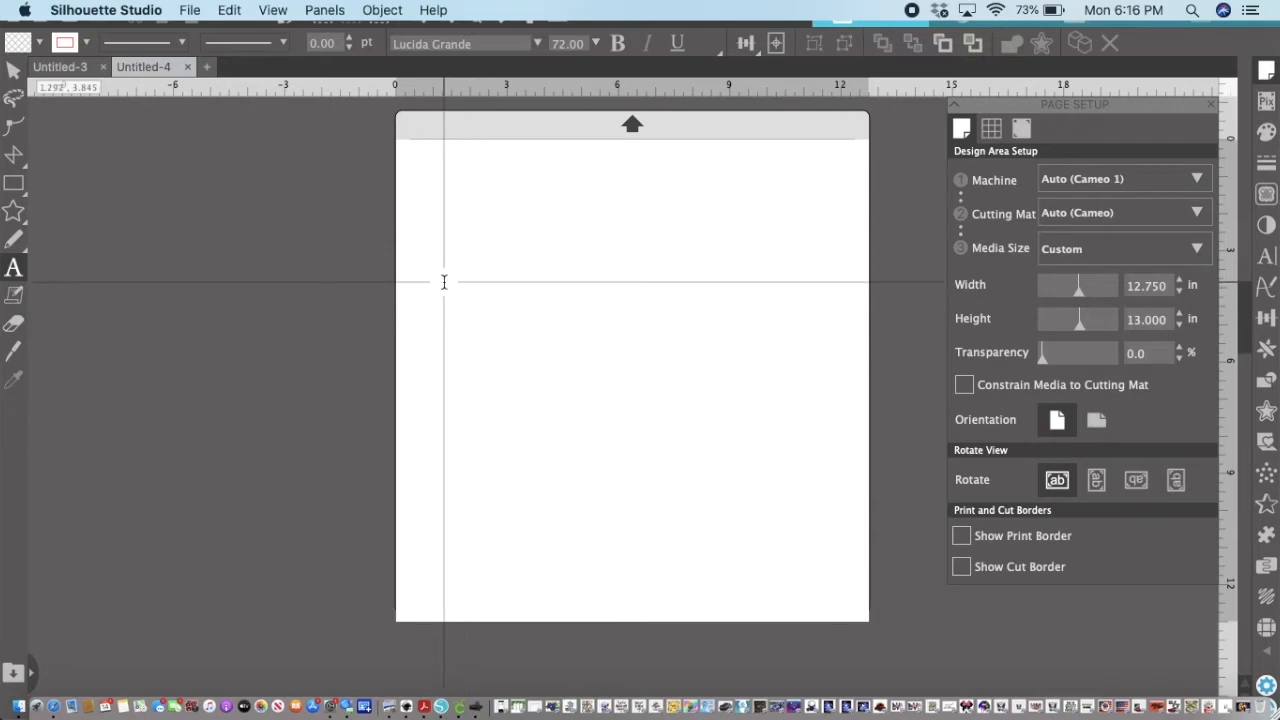
- Add the text DADDY to the upper part of the page and set its line colour to black
{"action": "key", "text": "Escape"}
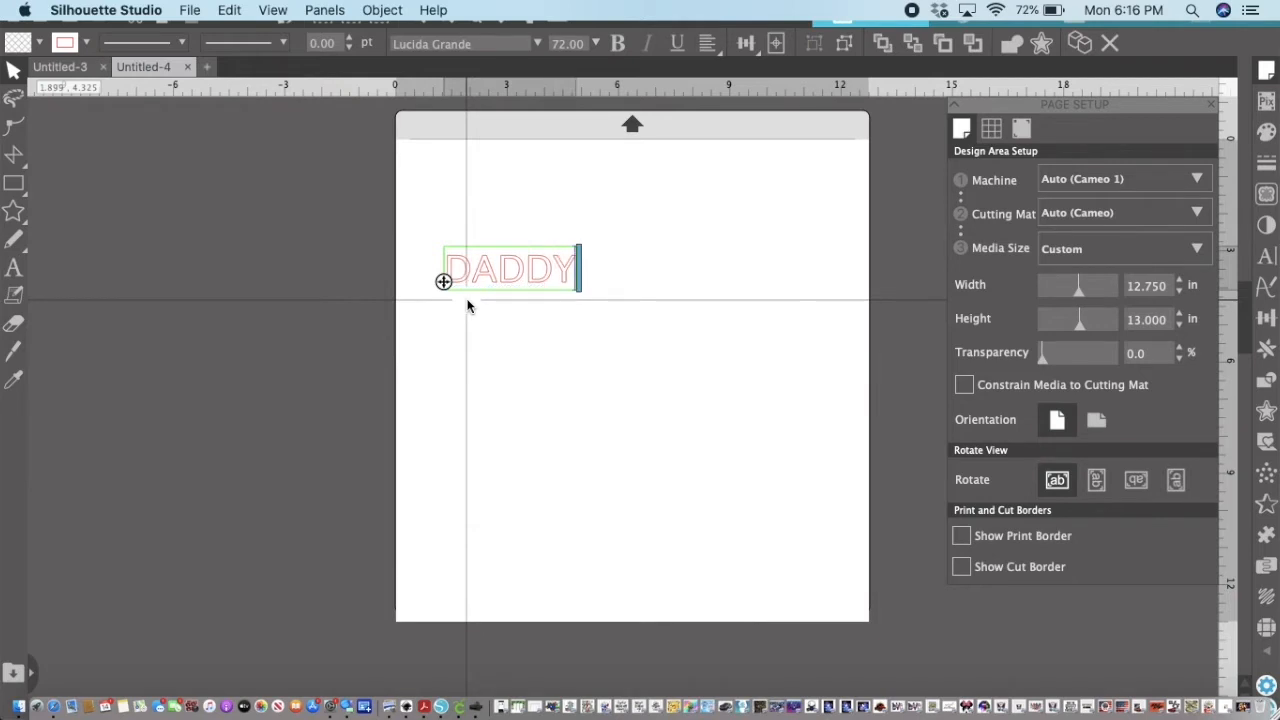
{"action": "left_click", "coordinate": [534, 397]}
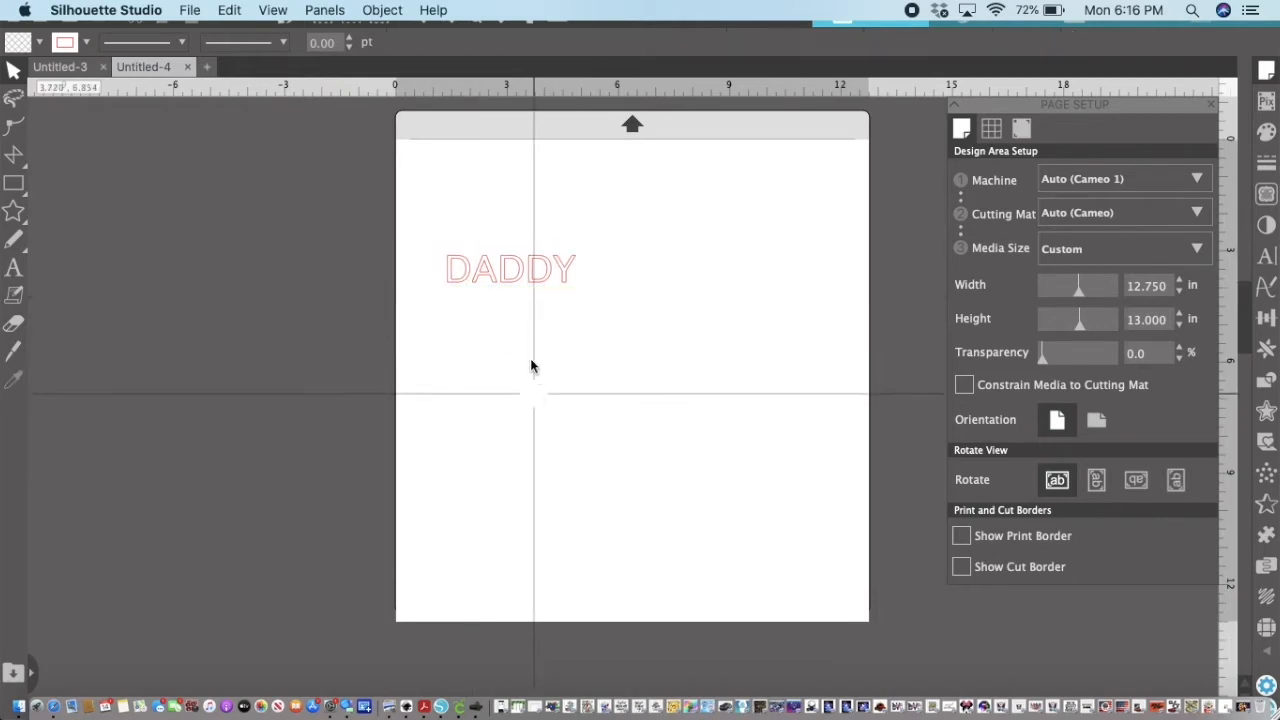
{"action": "left_click", "coordinate": [507, 276]}
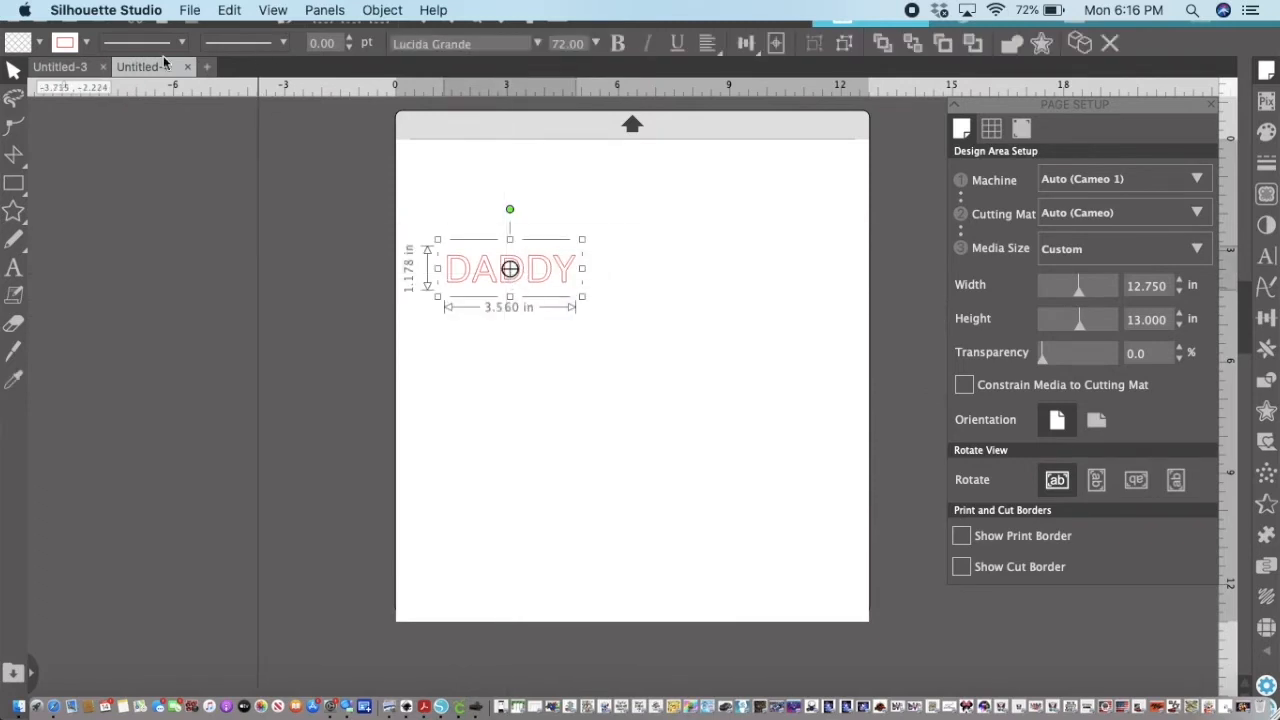
{"action": "left_click", "coordinate": [84, 48]}
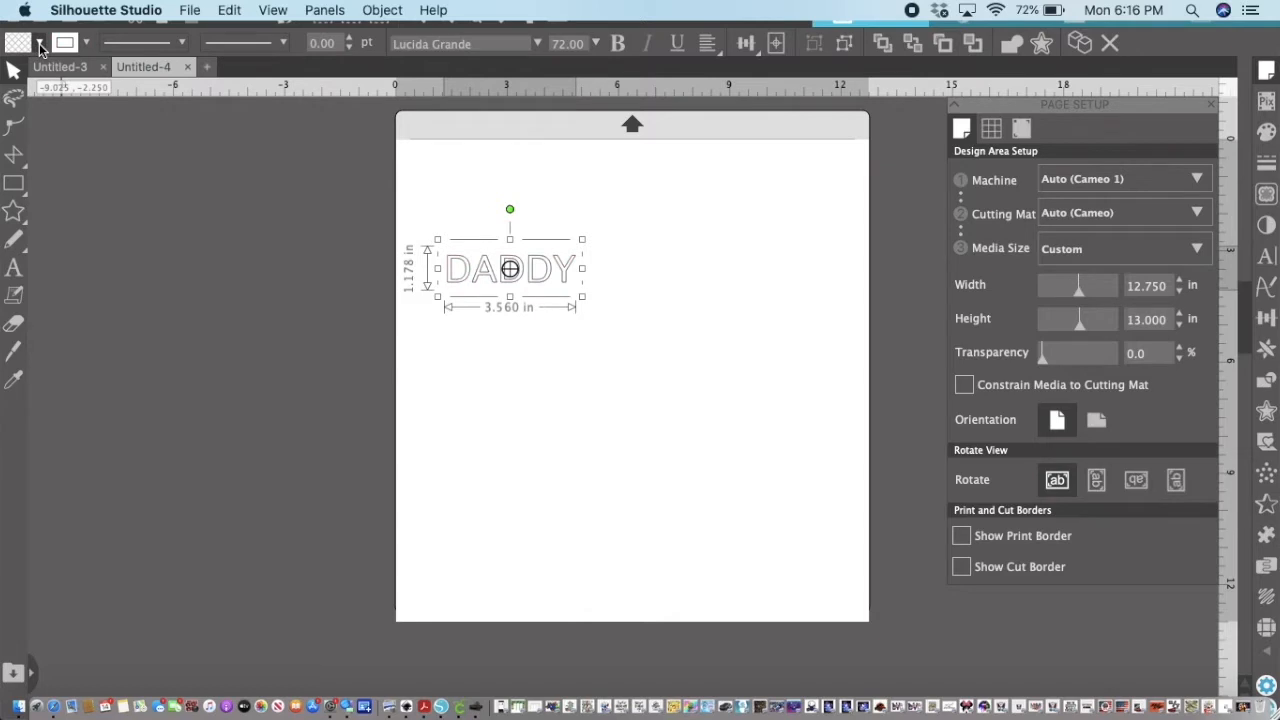
{"action": "left_click", "coordinate": [40, 44]}
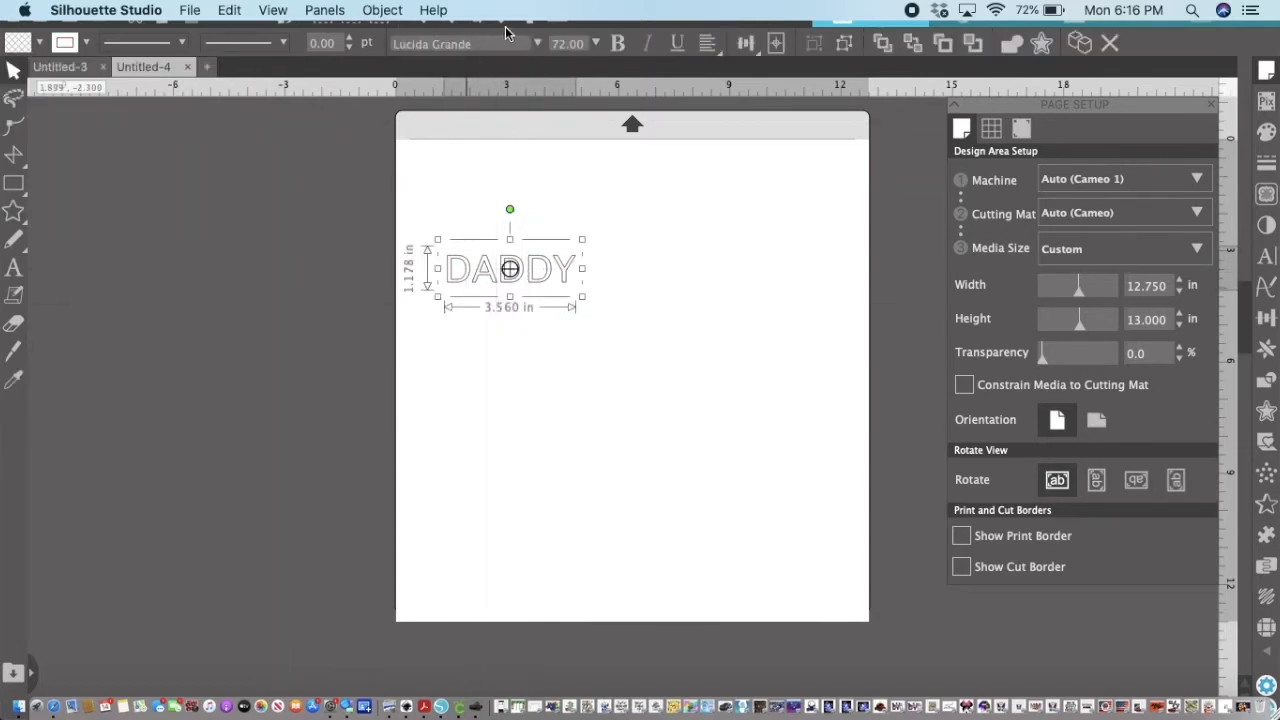
- Change the font of the DADDY text to Boldfinger
{"action": "left_click", "coordinate": [538, 44]}
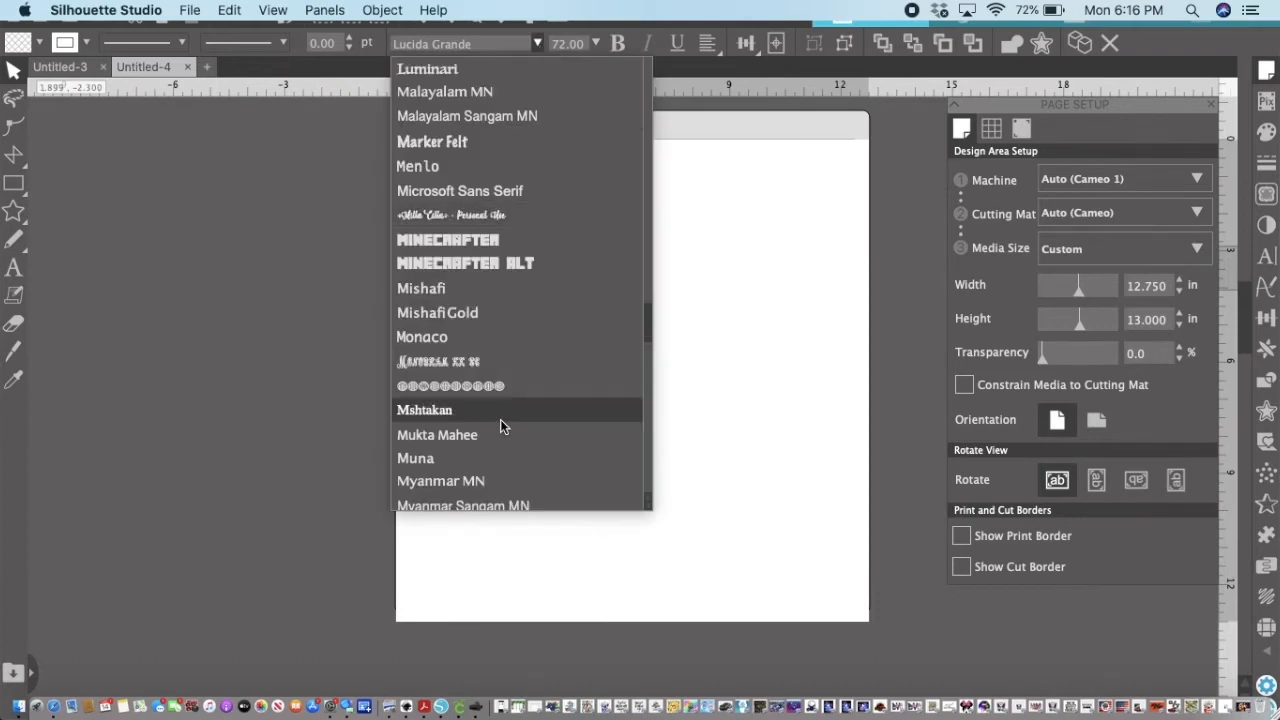
{"action": "left_click", "coordinate": [653, 324]}
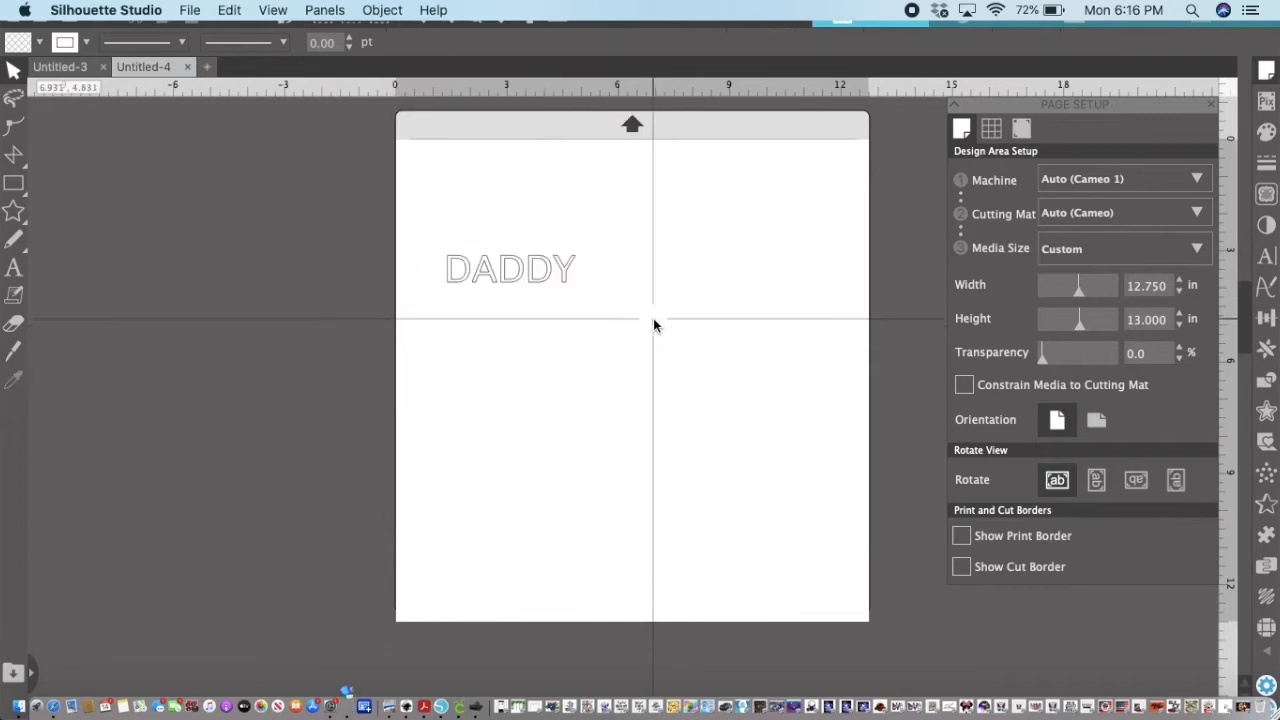
{"action": "left_click", "coordinate": [474, 268]}
{"action": "left_click", "coordinate": [538, 44]}
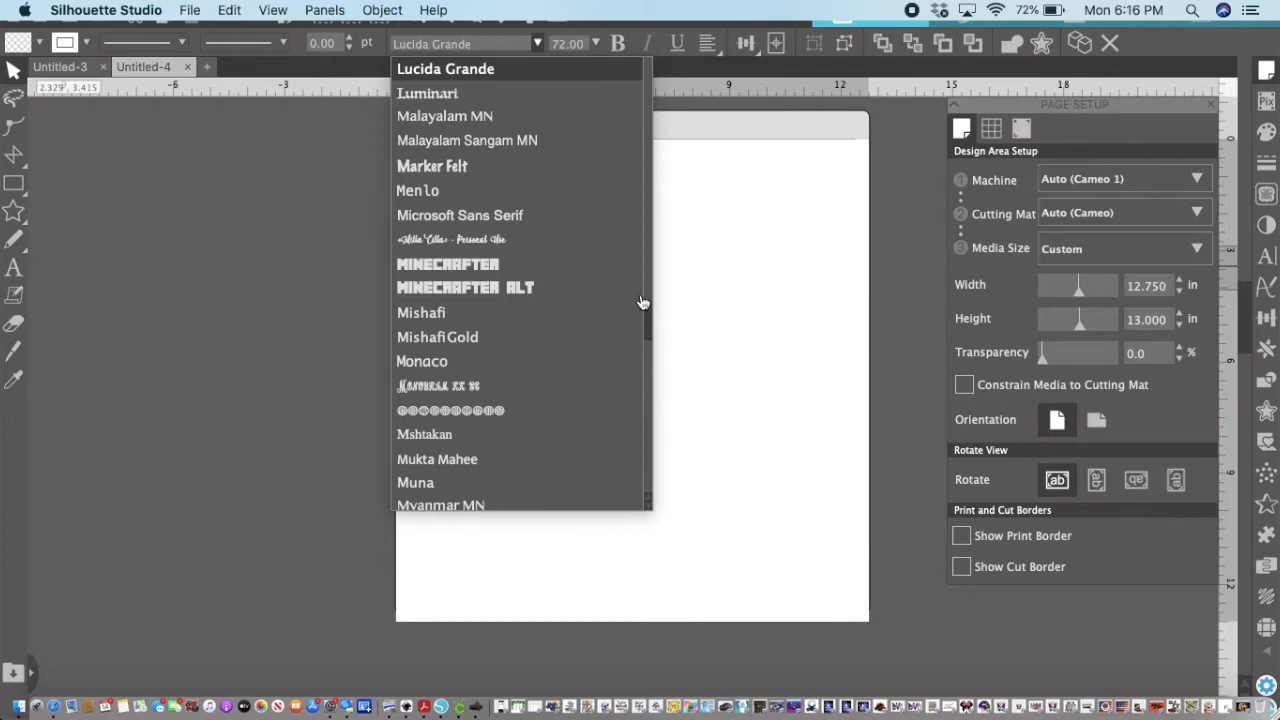
{"action": "left_click_drag", "start_coordinate": [643, 303], "coordinate": [647, 213]}
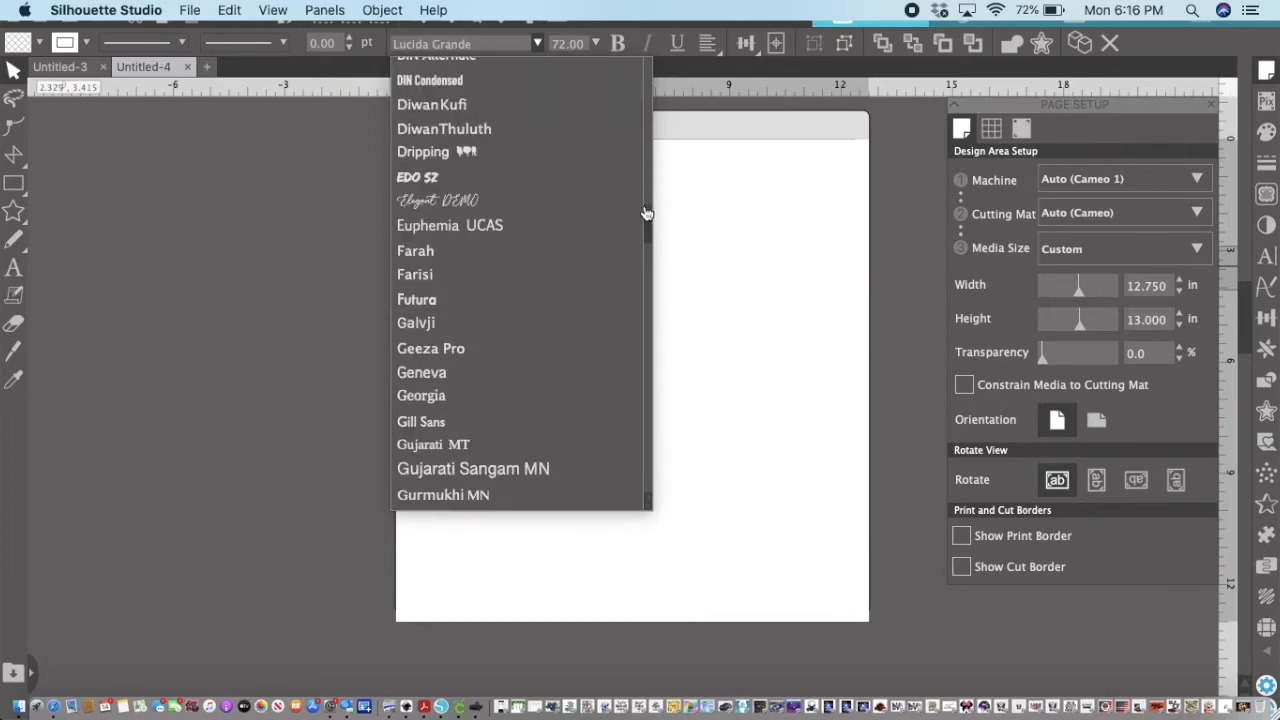
{"action": "scroll", "coordinate": [647, 213], "scroll_direction": "up", "scroll_amount": 3}
{"action": "scroll", "coordinate": [646, 190], "scroll_direction": "up", "scroll_amount": 6}
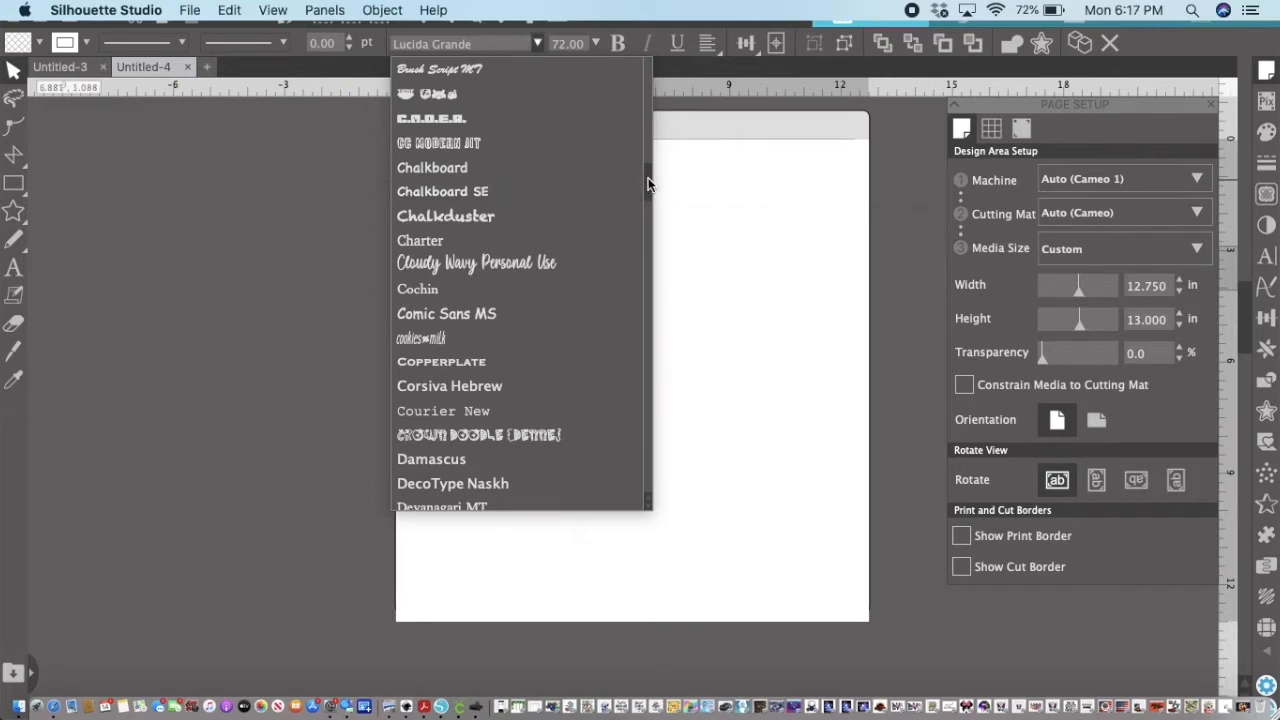
{"action": "scroll", "coordinate": [648, 184], "scroll_direction": "up", "scroll_amount": 4}
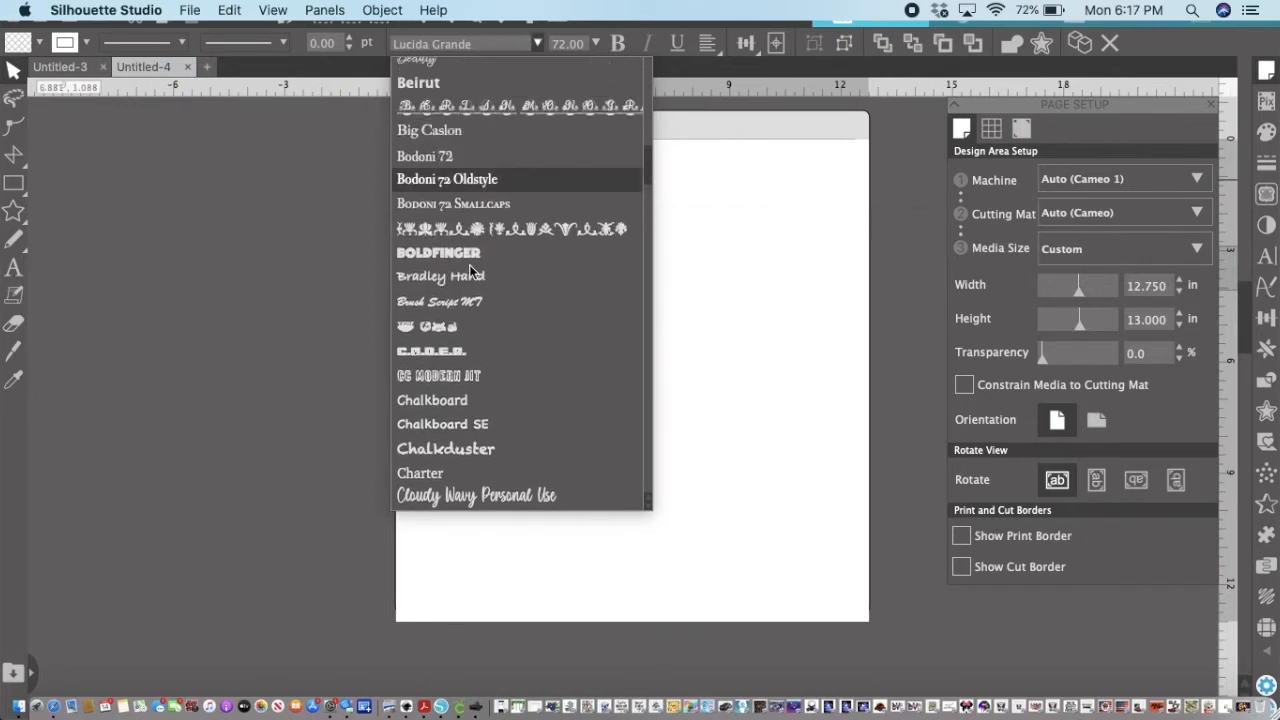
{"action": "left_click", "coordinate": [474, 256]}
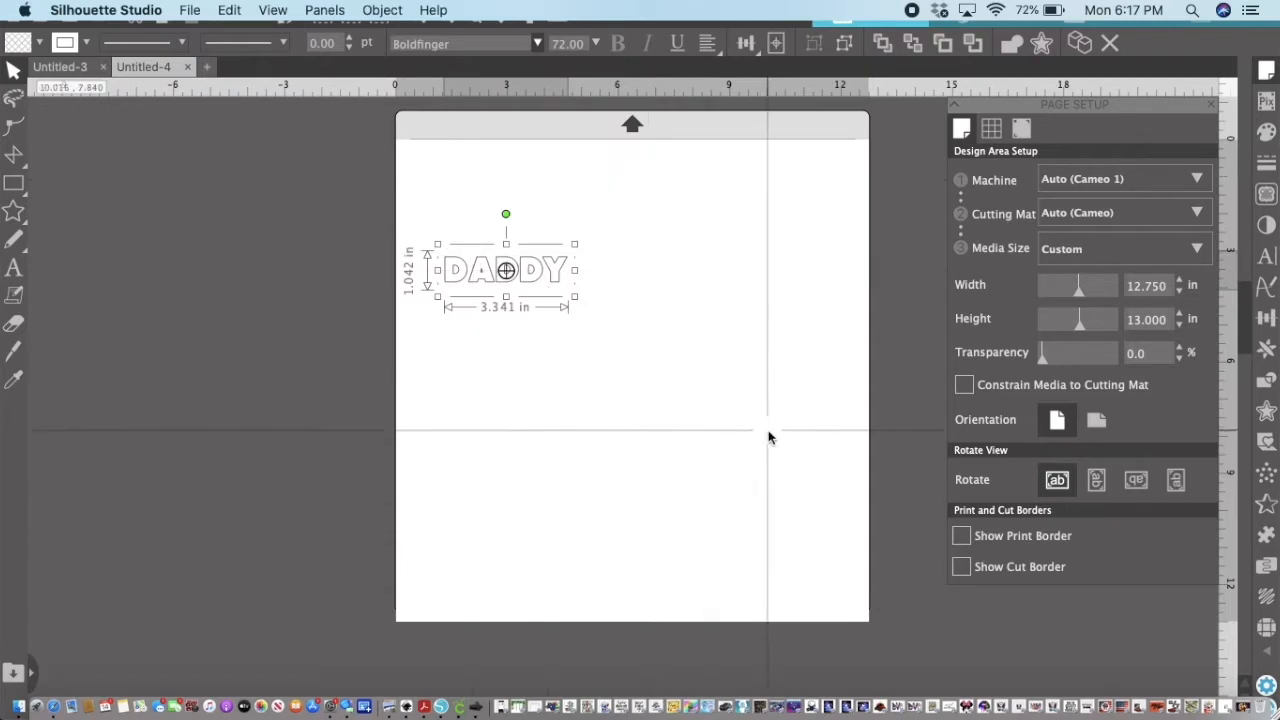
- Enlarge the DADDY text proportionally to about 9.63 in wide and 3 in high
{"action": "left_click", "coordinate": [677, 379]}
{"action": "left_click", "coordinate": [545, 272]}
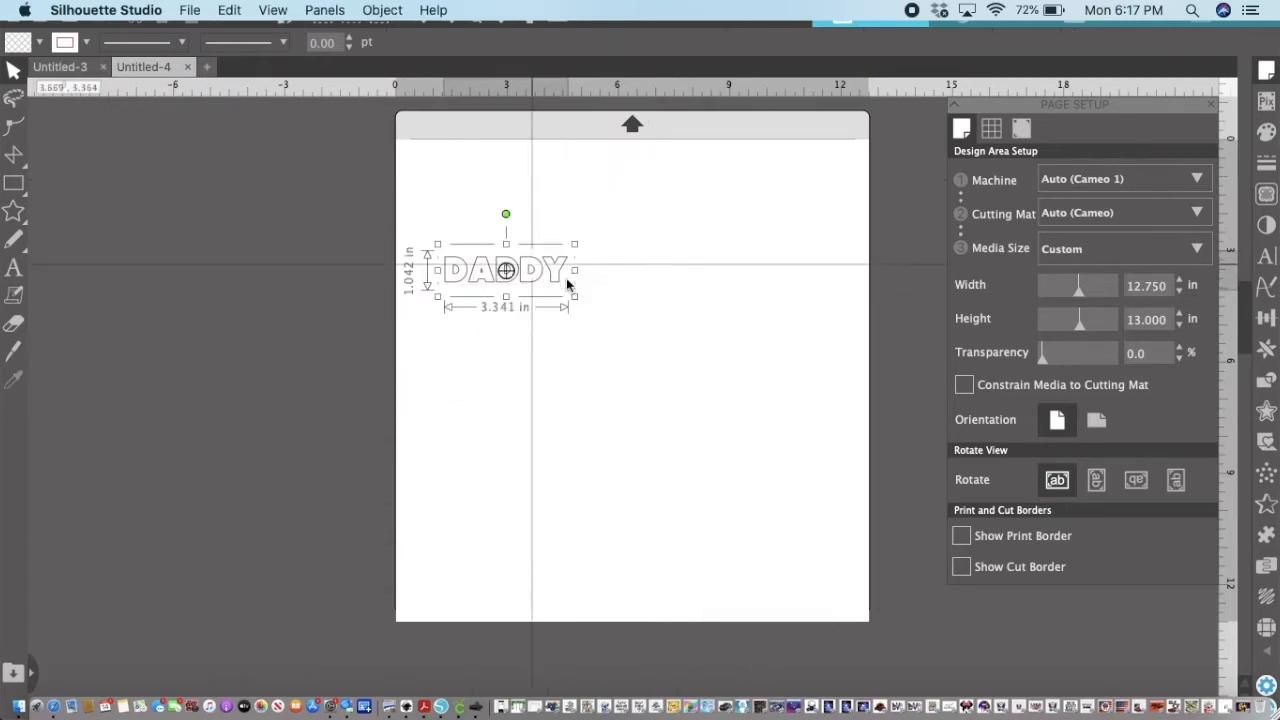
{"action": "left_click_drag", "start_coordinate": [575, 297], "coordinate": [802, 384]}
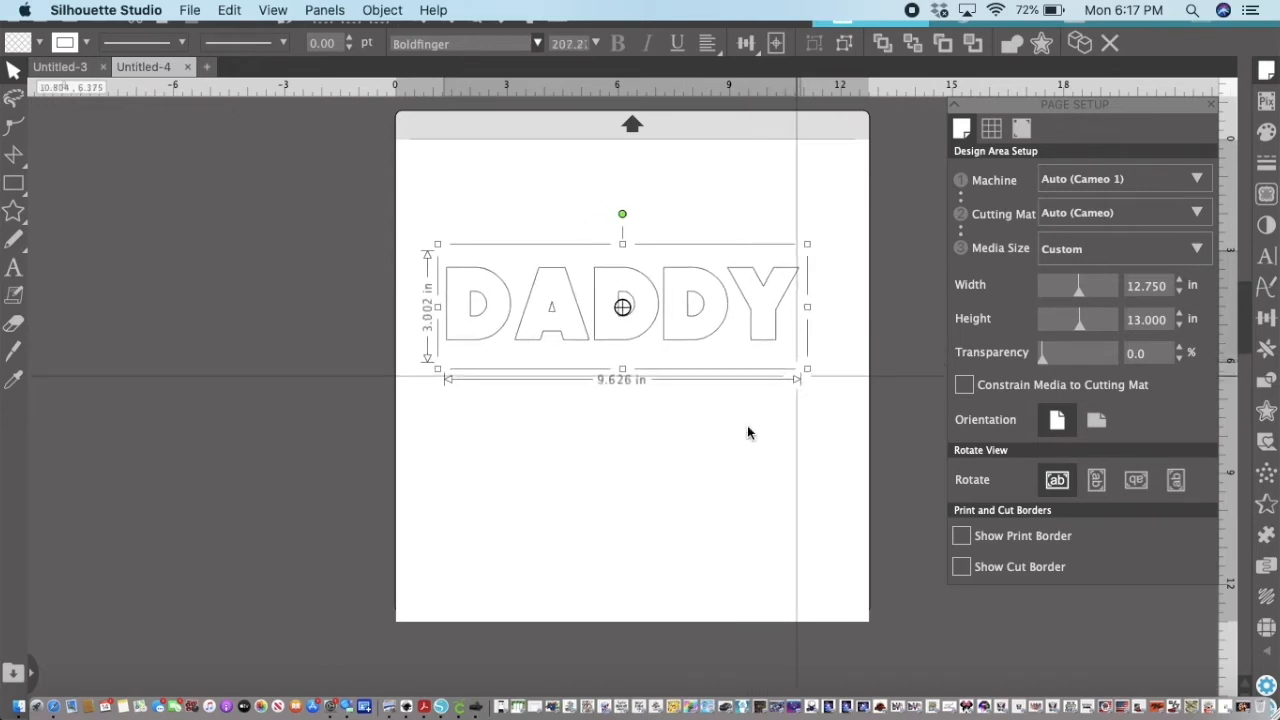
{"action": "left_click", "coordinate": [651, 467]}
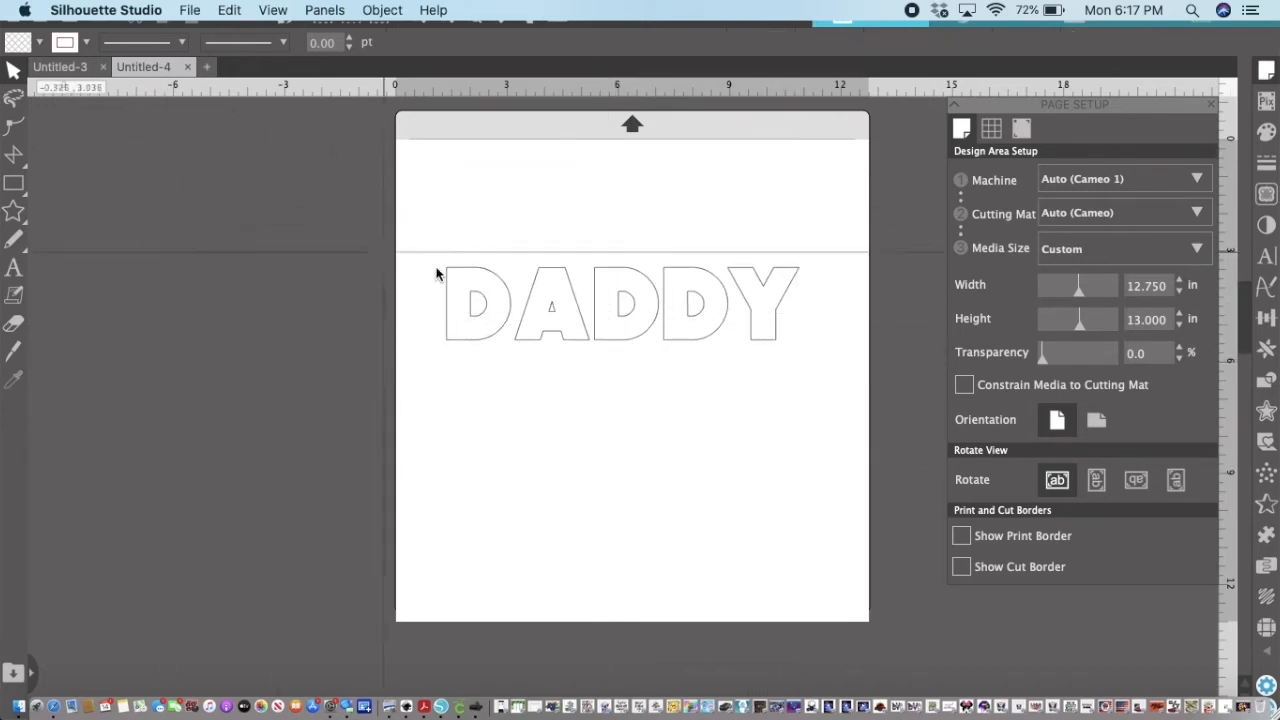
{"action": "double_click", "coordinate": [505, 310]}
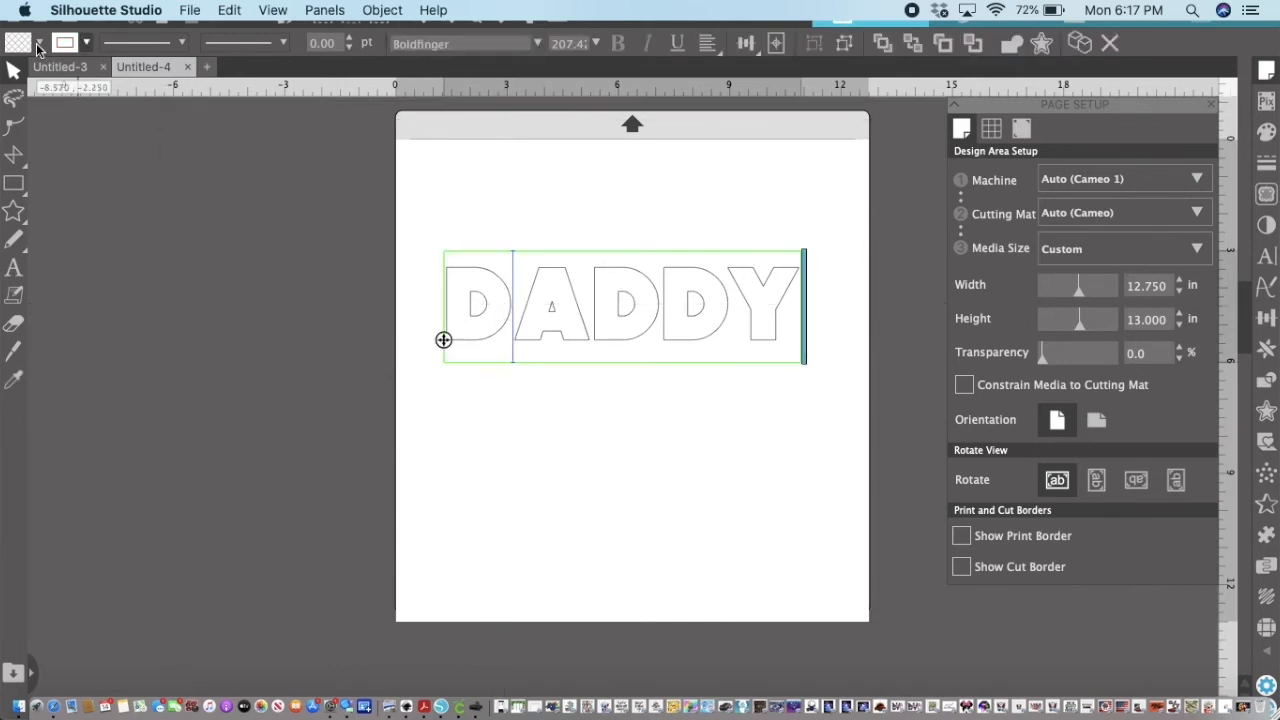
{"action": "left_click", "coordinate": [39, 45]}
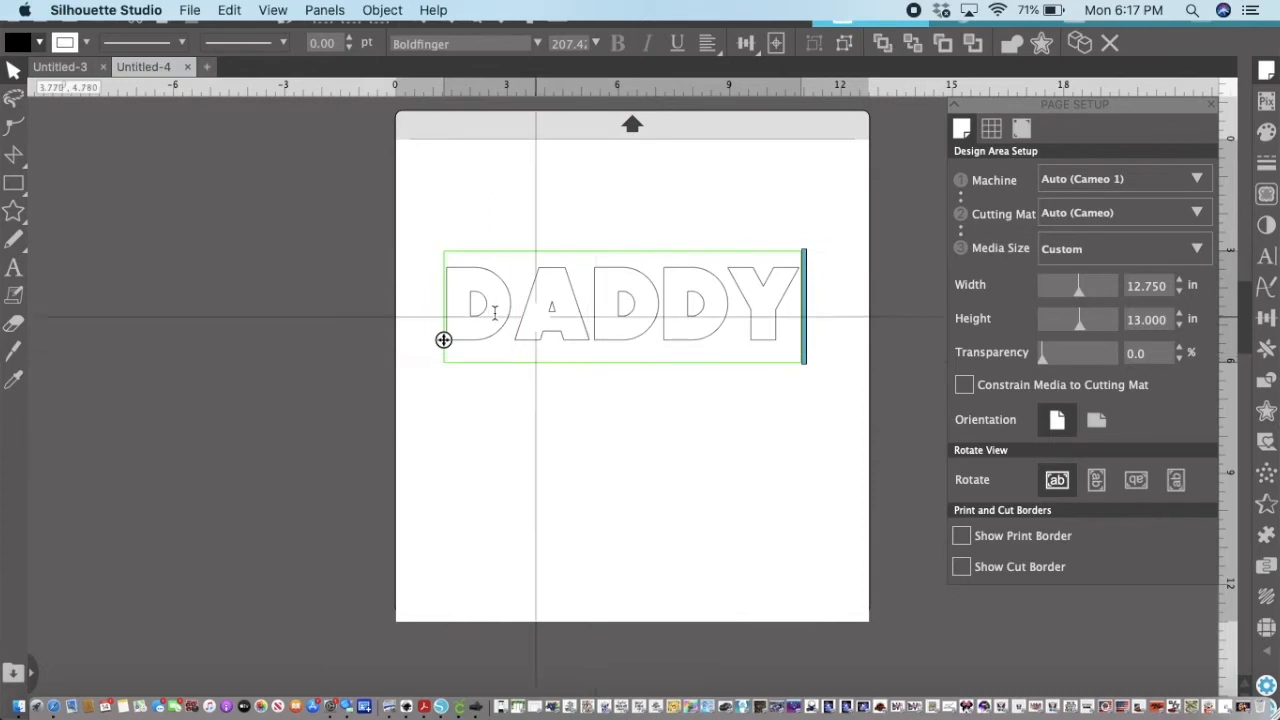
{"action": "key", "text": "Escape"}
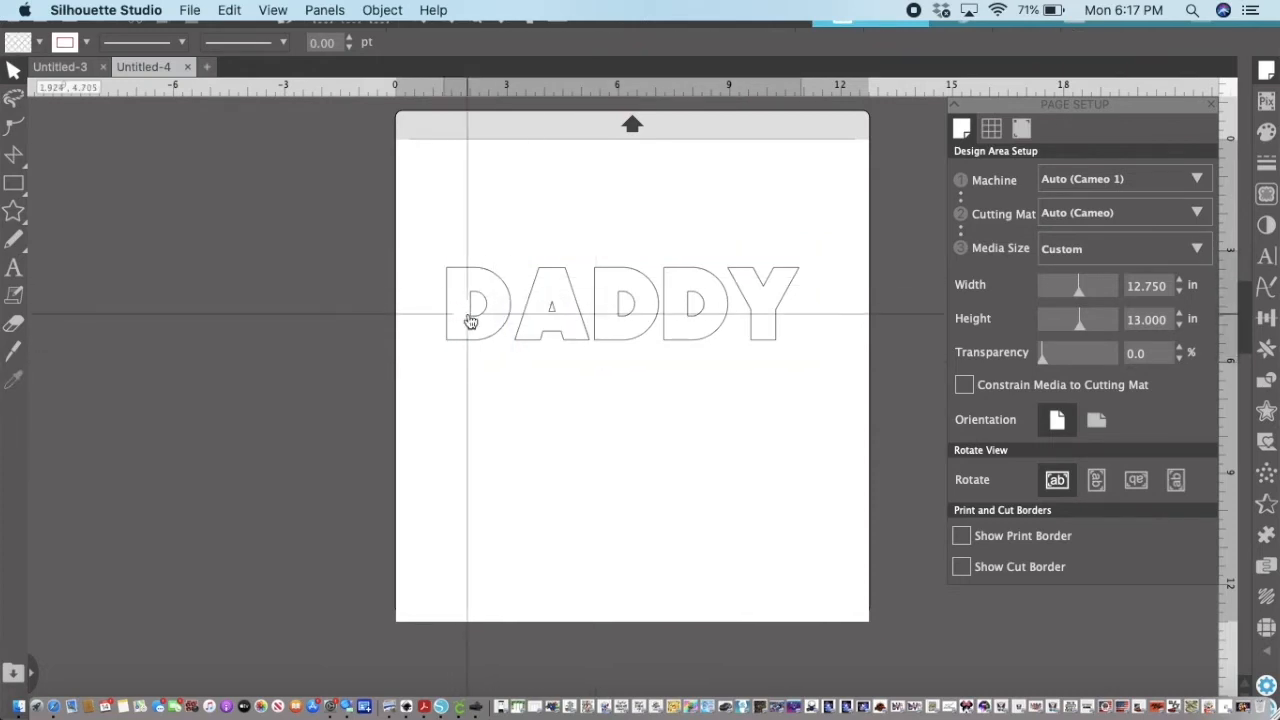
- Fill the whole DADDY text with solid black
{"action": "left_click", "coordinate": [454, 298]}
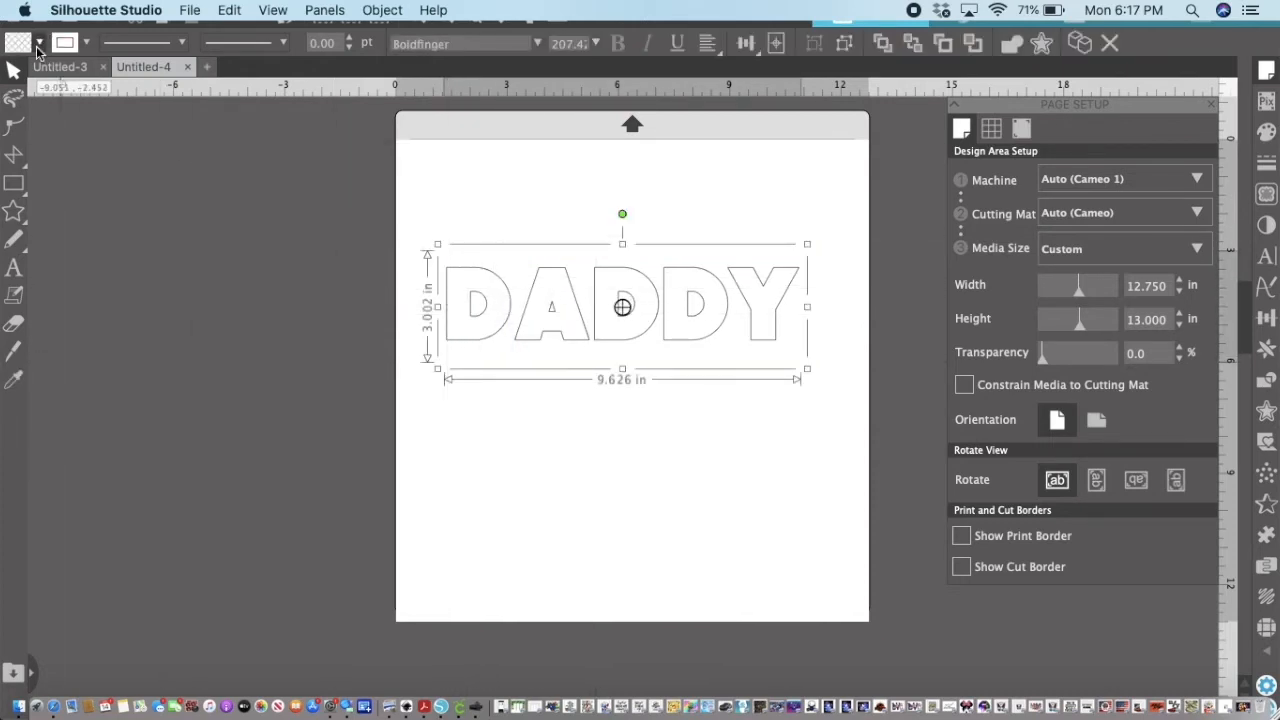
{"action": "left_click", "coordinate": [38, 45]}
{"action": "left_click", "coordinate": [19, 70]}
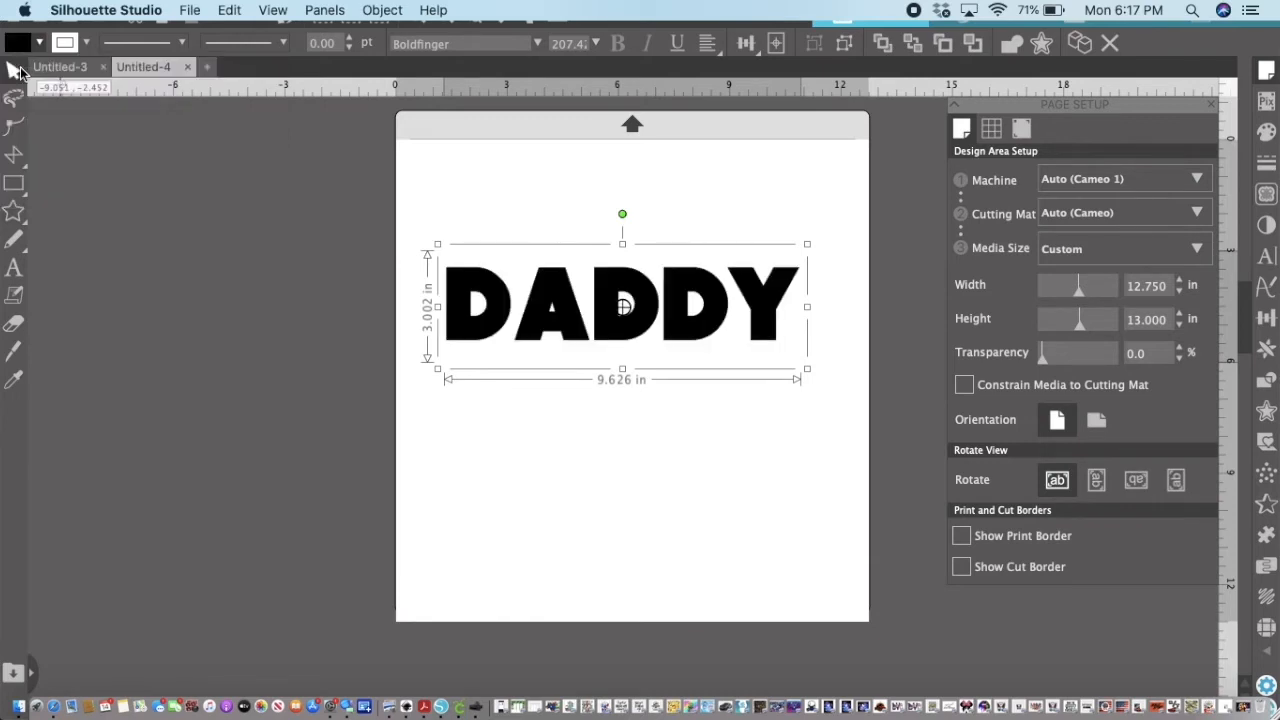
{"action": "left_click", "coordinate": [518, 545]}
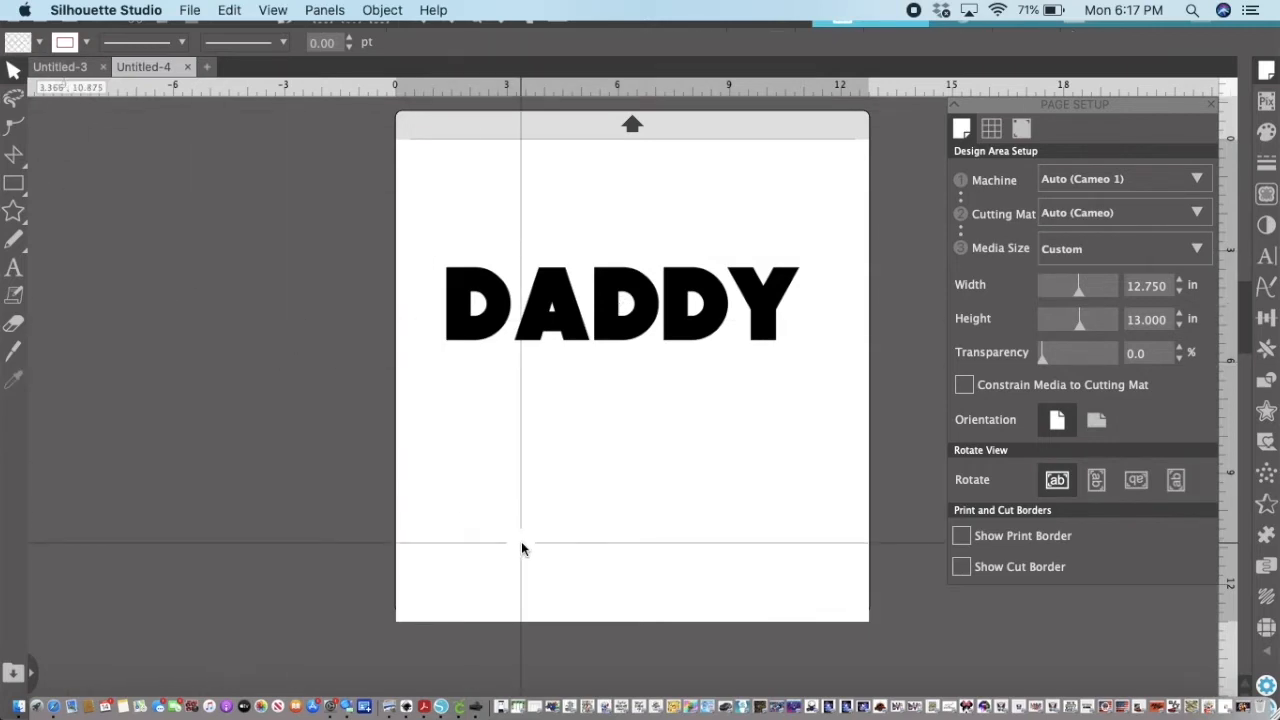
- Stretch the DADDY text to about 4.01 in high and 10.76 in wide, and centre it horizontally on the page by eye
{"action": "left_click", "coordinate": [610, 308]}
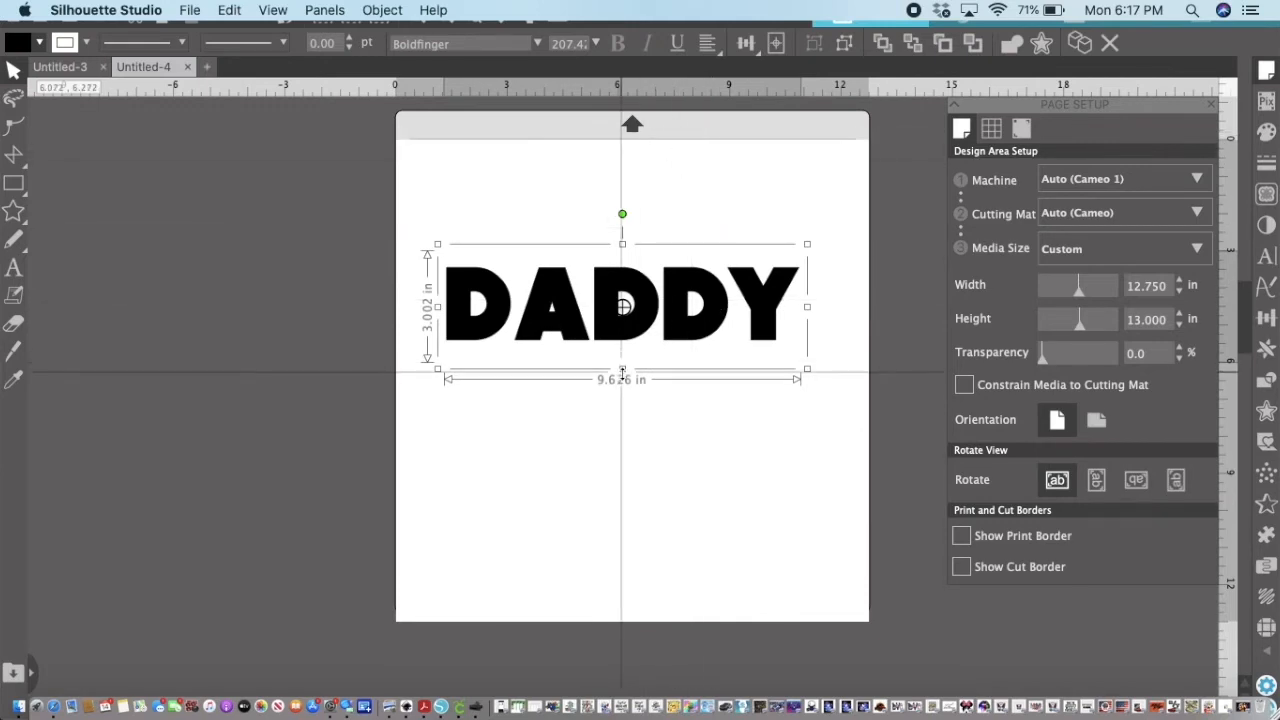
{"action": "left_click_drag", "start_coordinate": [622, 369], "coordinate": [631, 415]}
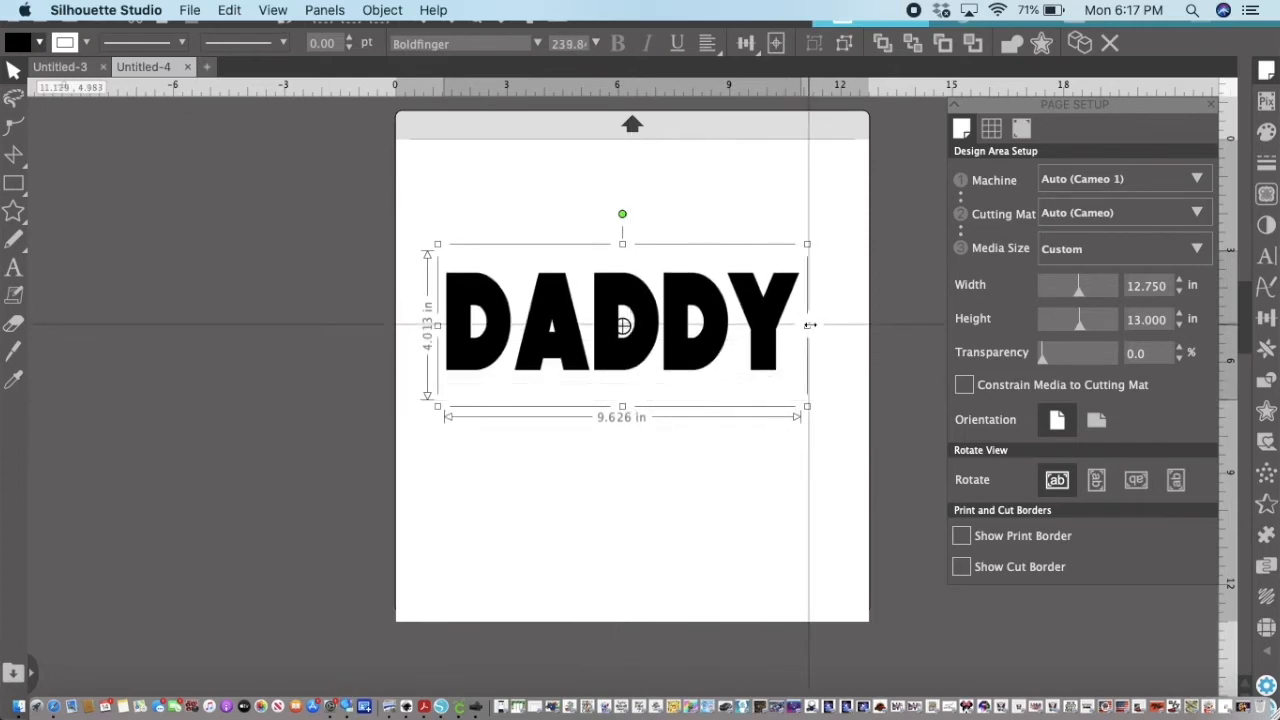
{"action": "left_click_drag", "start_coordinate": [817, 330], "coordinate": [853, 319]}
{"action": "left_click_drag", "start_coordinate": [670, 315], "coordinate": [655, 313]}
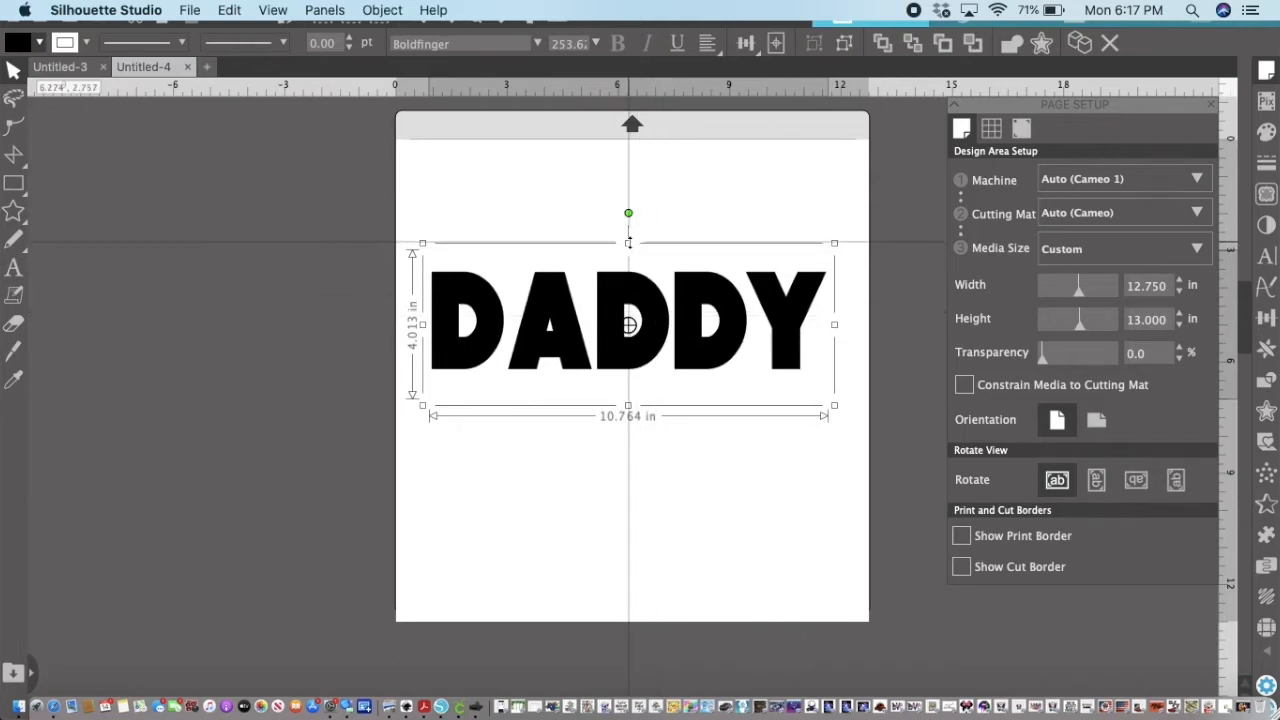
{"action": "mouse_move", "coordinate": [628, 242]}
{"action": "left_mouse_down"}
{"action": "mouse_move", "coordinate": [632, 228]}
{"action": "mouse_move", "coordinate": [642, 244]}
{"action": "left_mouse_up"}
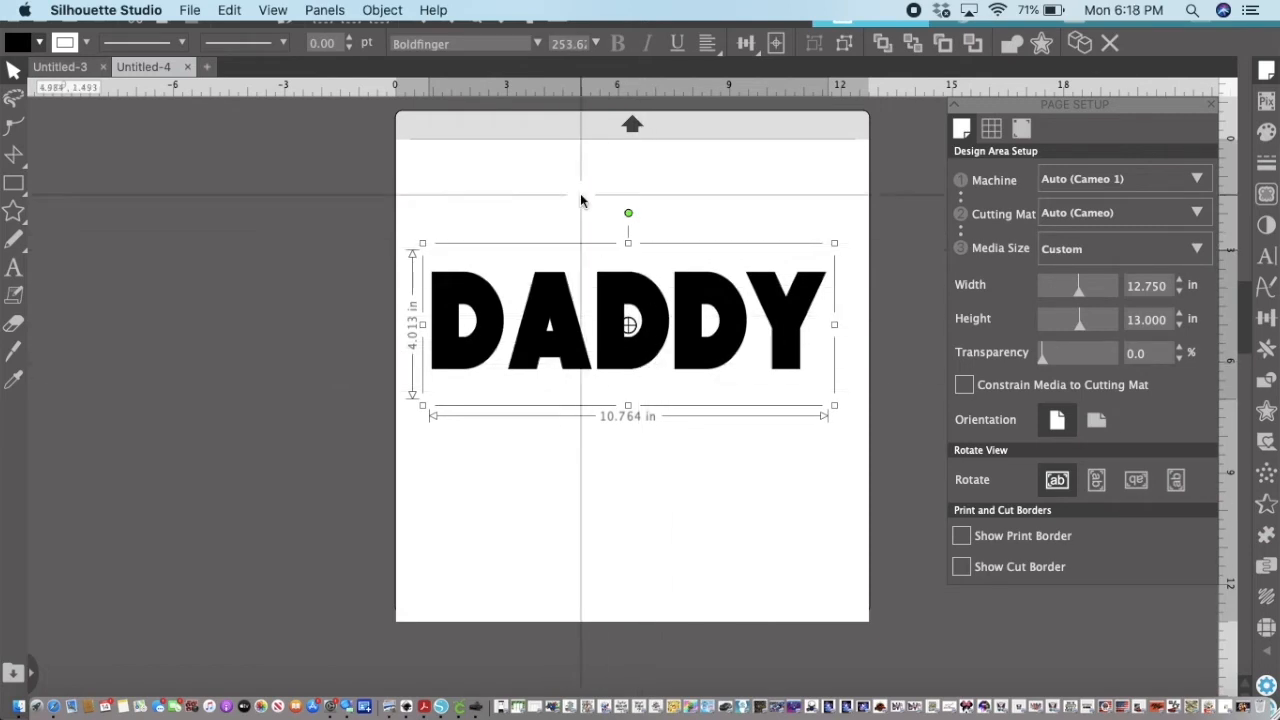
- Ungroup the DADDY text into separate letters
{"action": "left_click", "coordinate": [386, 12]}
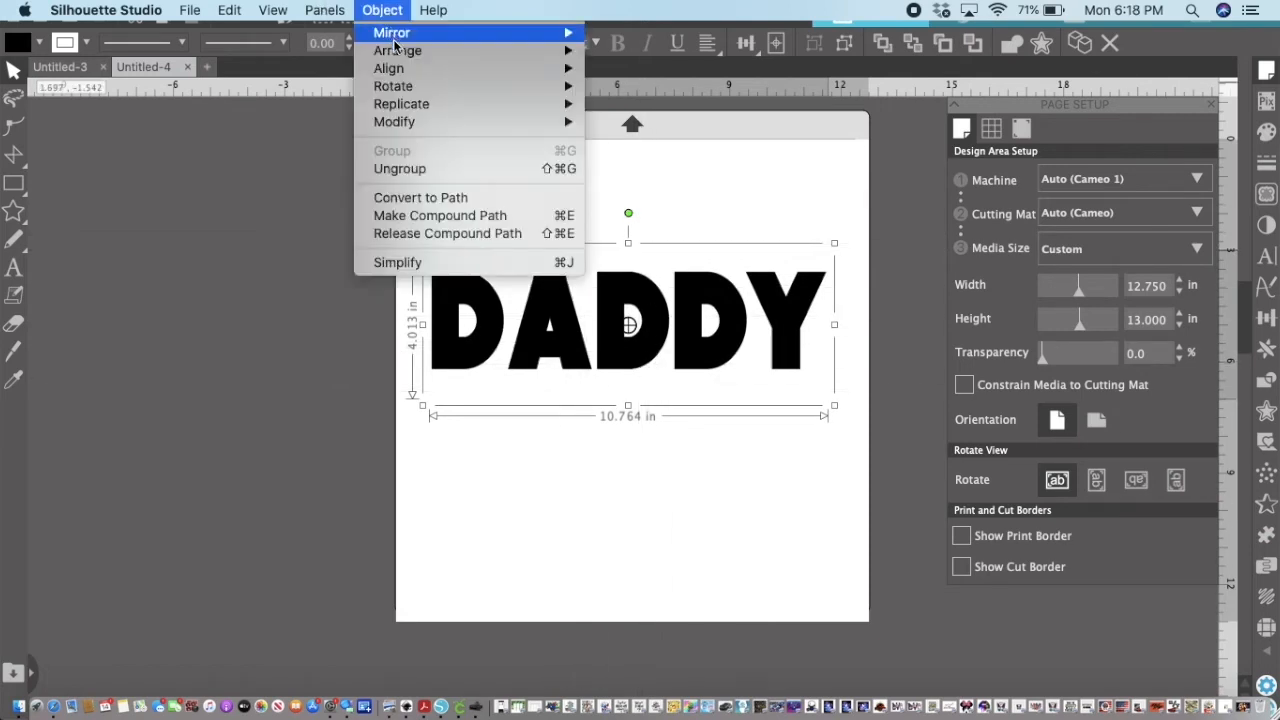
{"action": "left_click", "coordinate": [400, 169]}
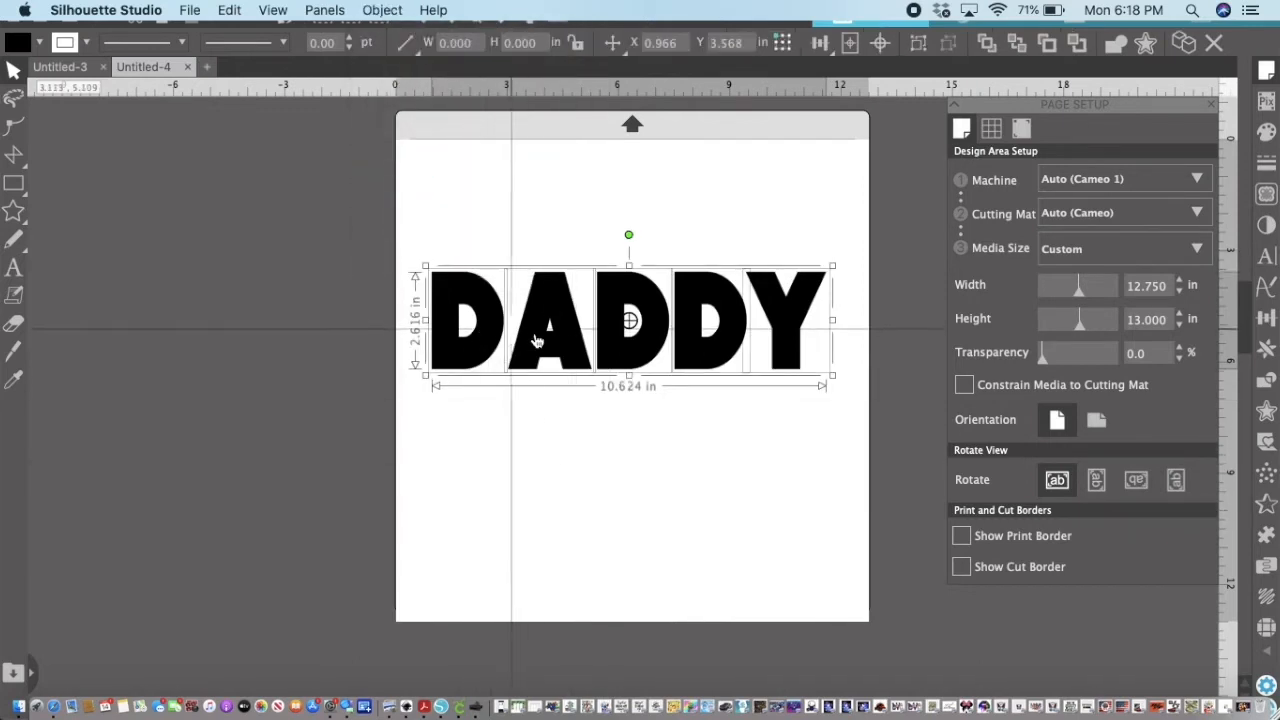
{"action": "left_click", "coordinate": [608, 495]}
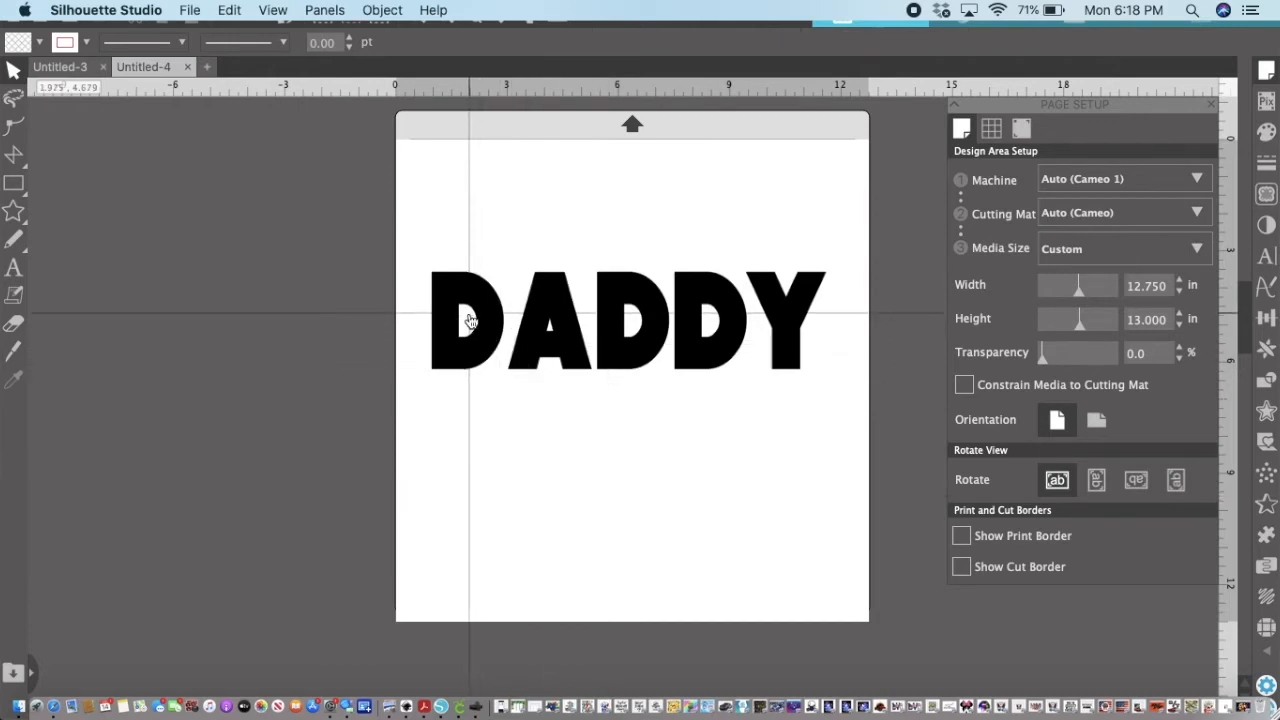
- Group all five DADDY letters and move the word up to about 0.69 in from the top of the page
{"action": "left_click_drag", "start_coordinate": [429, 237], "coordinate": [820, 370]}
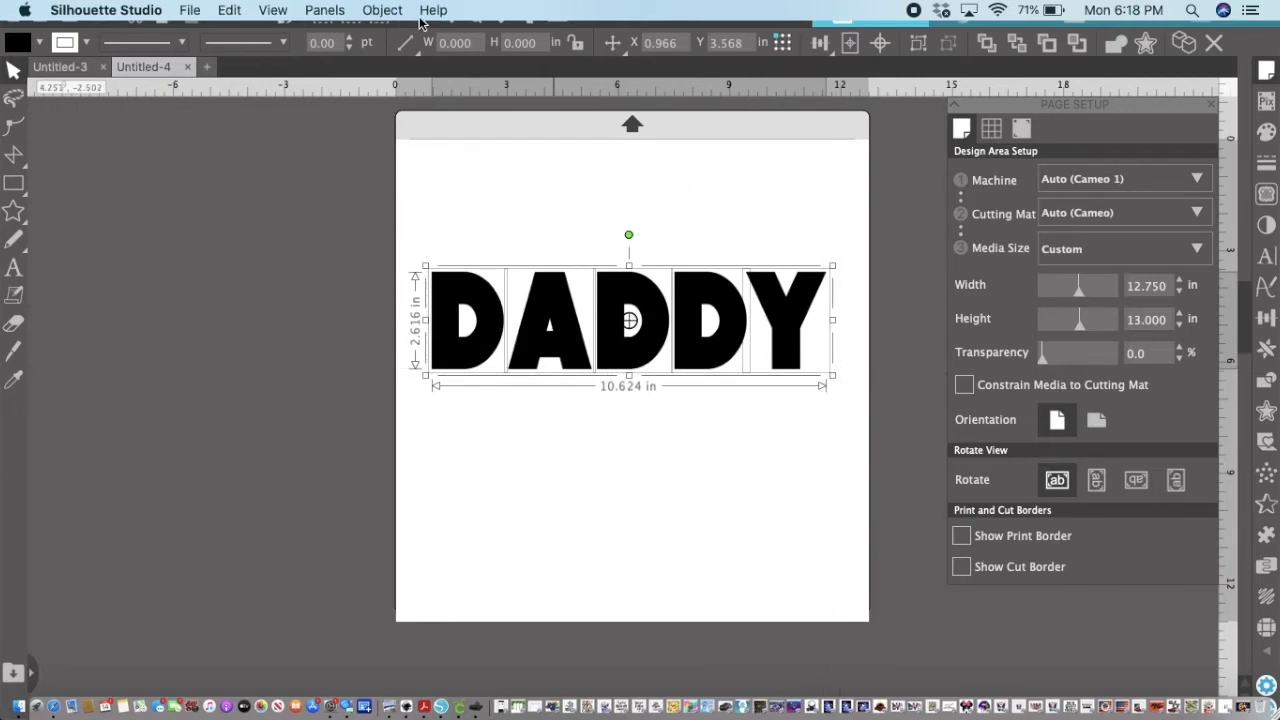
{"action": "left_click", "coordinate": [385, 10]}
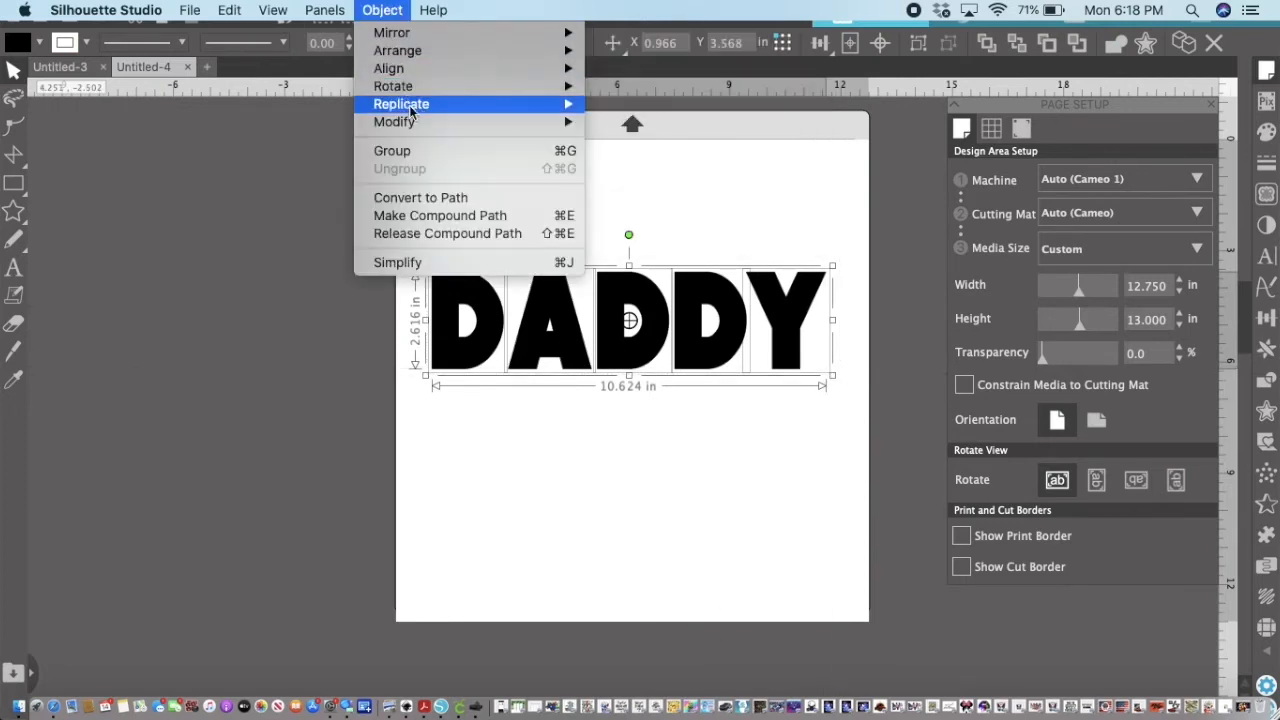
{"action": "left_click", "coordinate": [420, 152]}
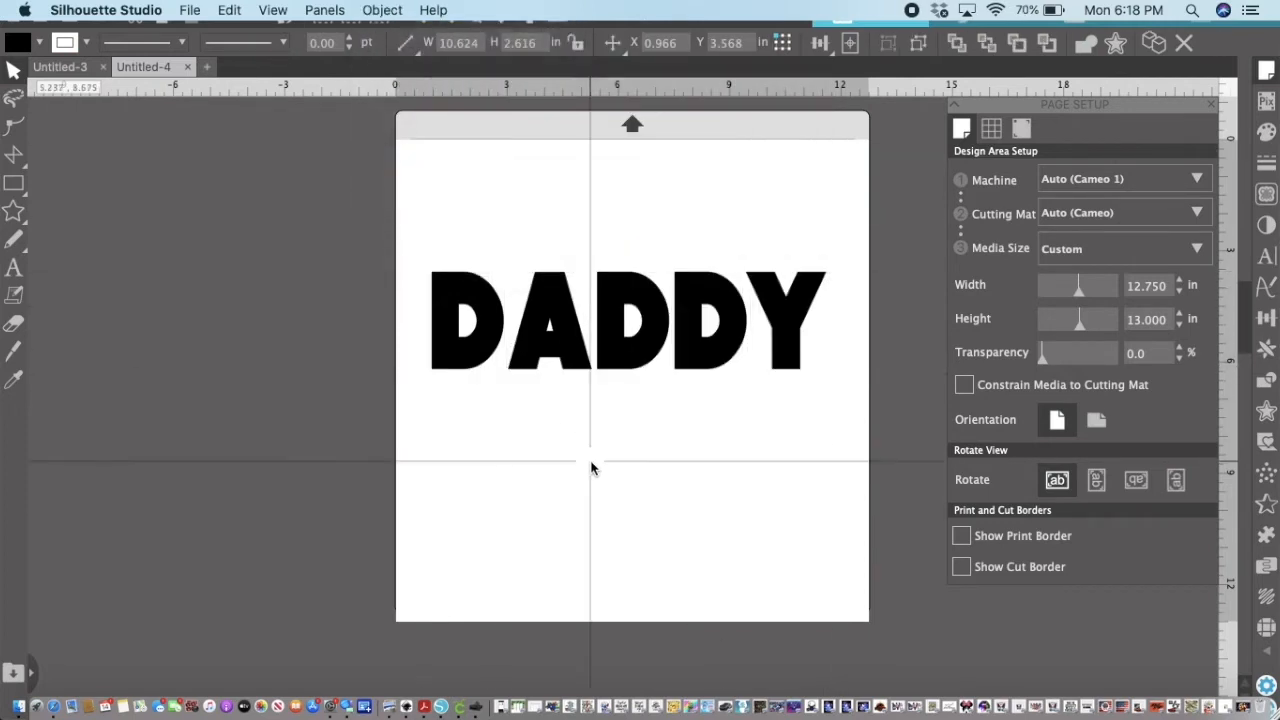
{"action": "left_click_drag", "start_coordinate": [599, 335], "coordinate": [601, 232]}
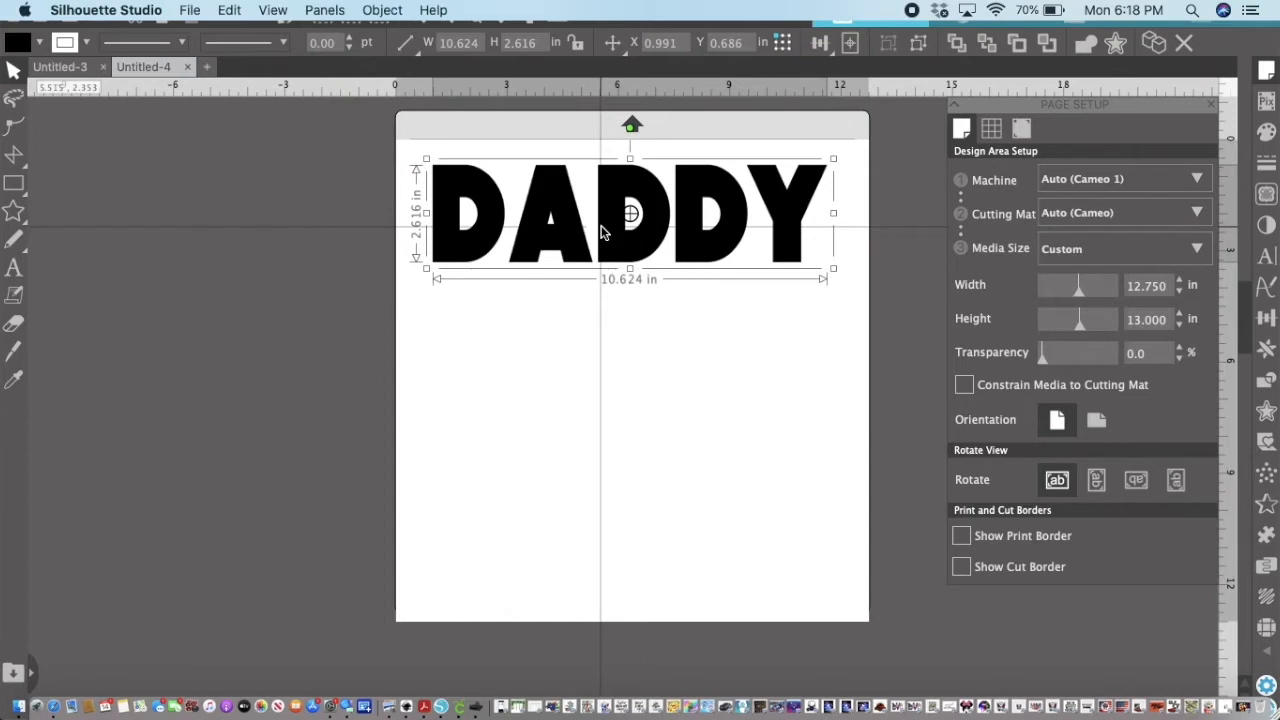
- Ungroup the repositioned DADDY word into individual letters and clear the selection
{"action": "left_click", "coordinate": [383, 10]}
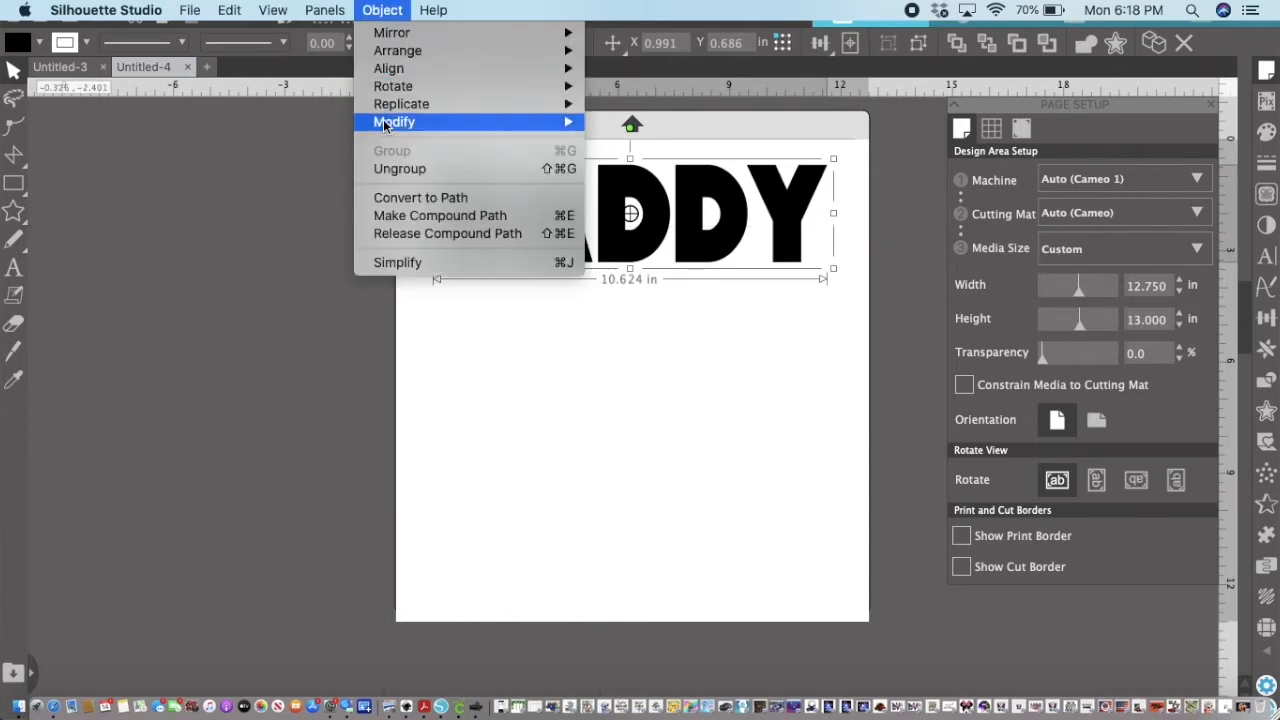
{"action": "left_click", "coordinate": [399, 169]}
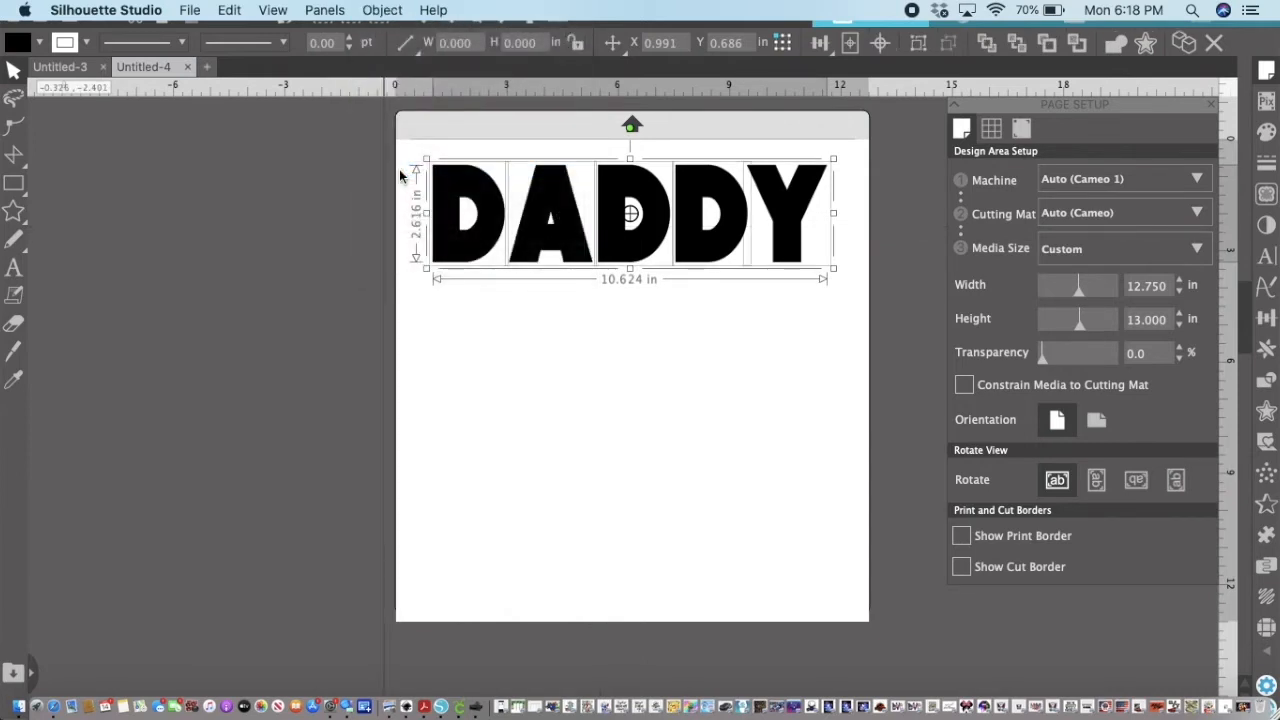
{"action": "left_click", "coordinate": [720, 530]}
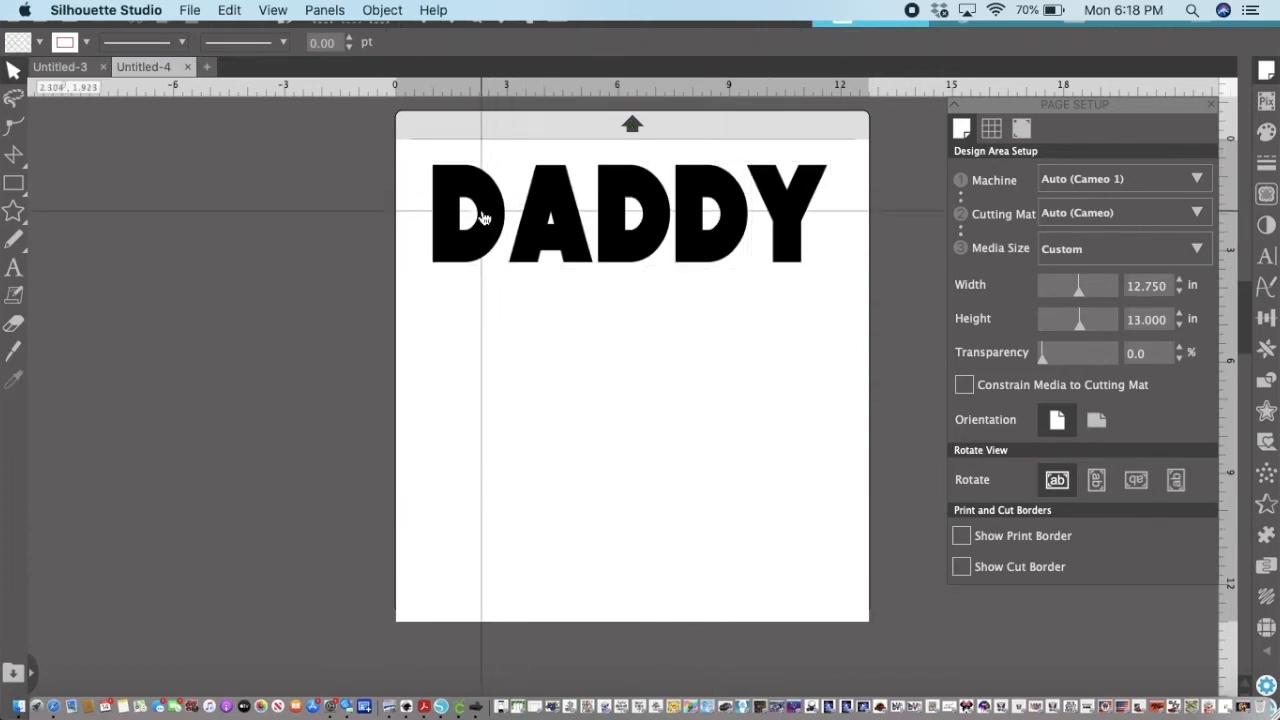
- Move the first D of DADDY down into the empty page area and merge the photo IMG_4778.JPG into the design
{"action": "left_click_drag", "start_coordinate": [480, 218], "coordinate": [541, 478]}
{"action": "left_click", "coordinate": [666, 446]}
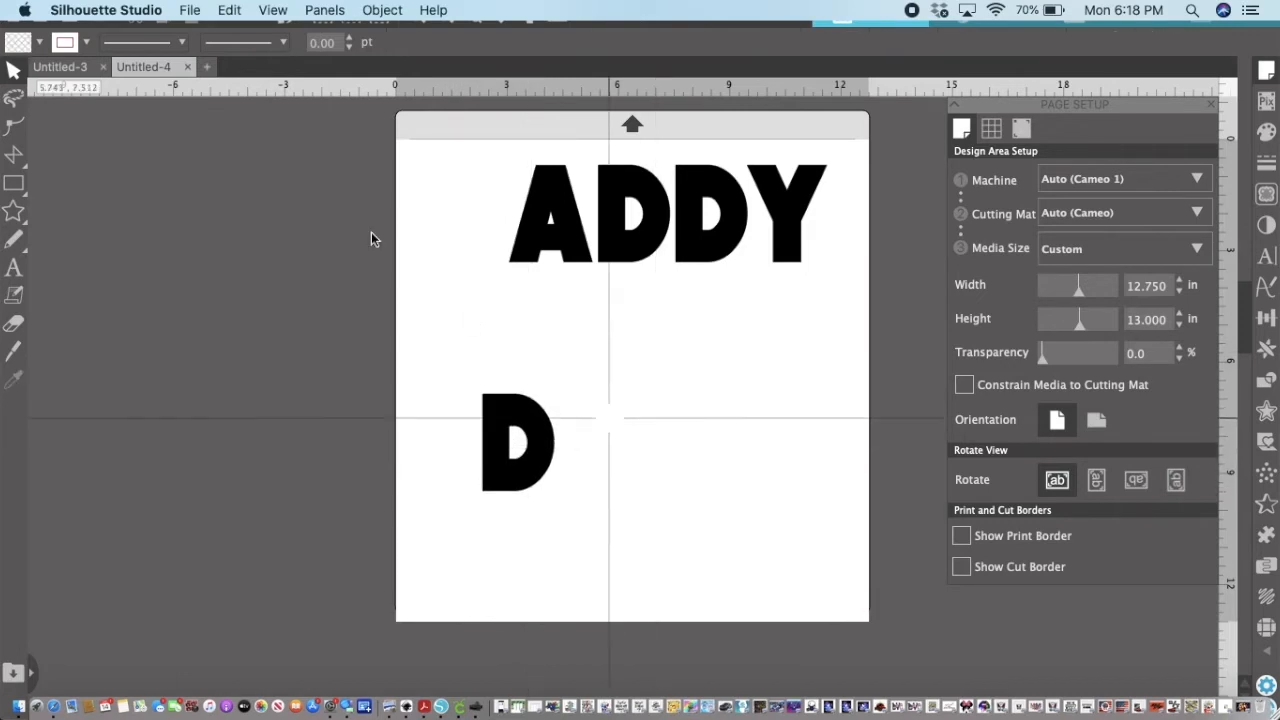
{"action": "left_click", "coordinate": [199, 10]}
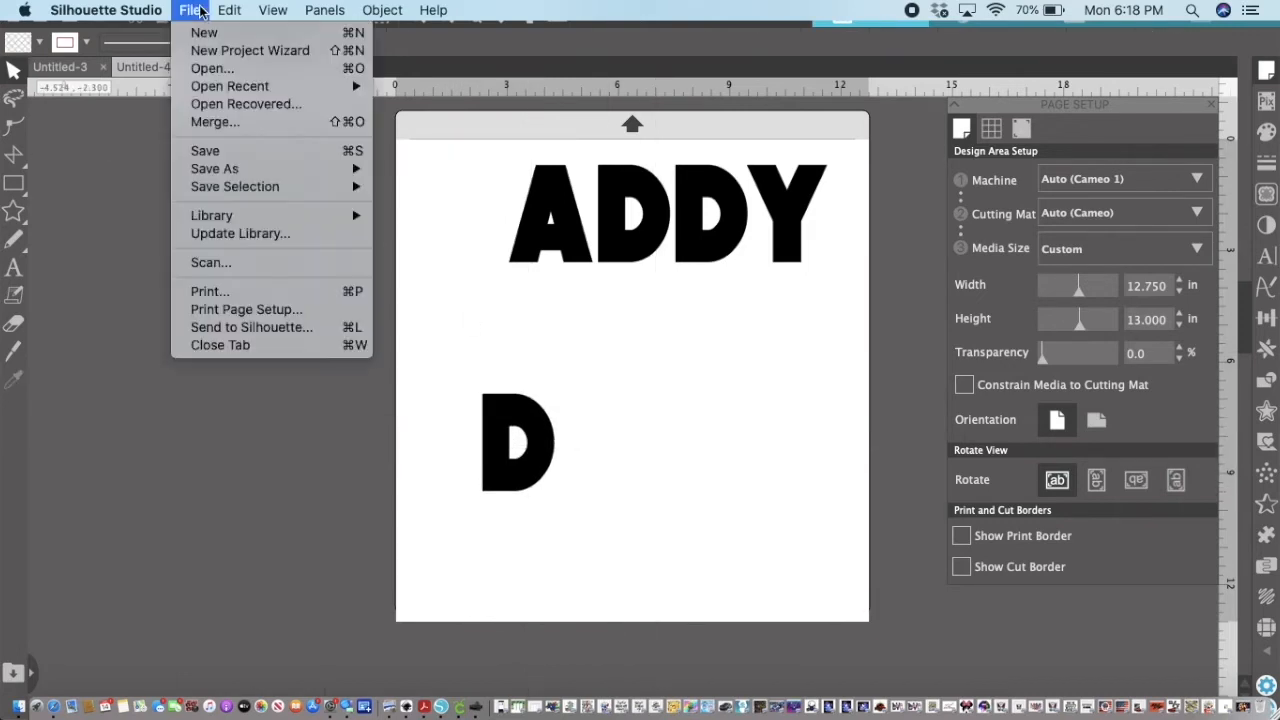
{"action": "left_click", "coordinate": [210, 122]}
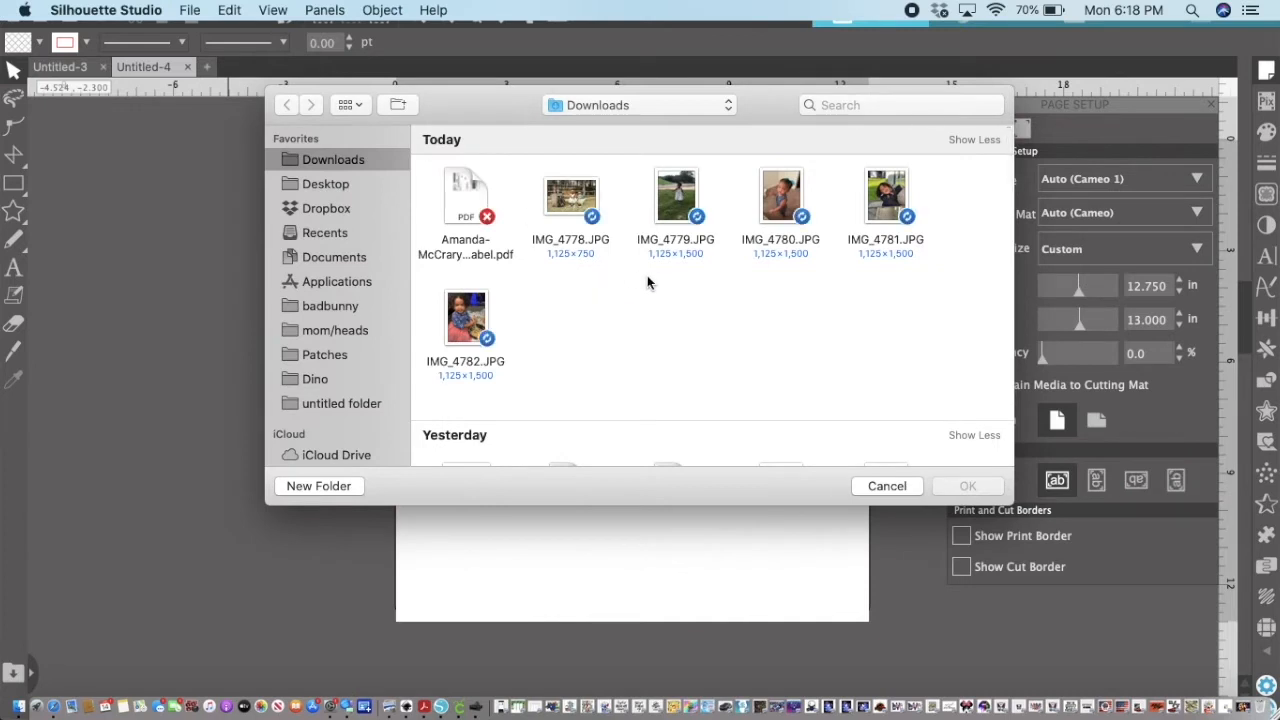
{"action": "left_click", "coordinate": [575, 213]}
{"action": "double_click", "coordinate": [575, 213]}
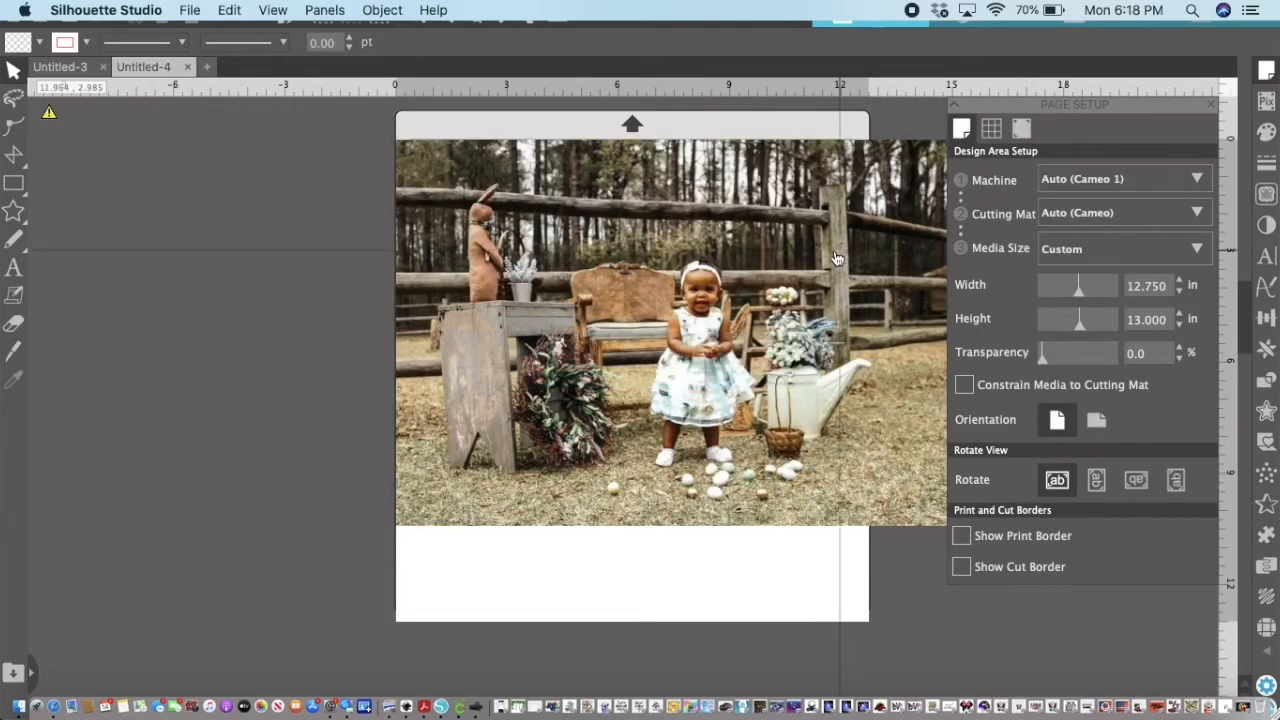
- Resize the fence photo to about 9.91 in wide and 6.88 in high, and position it just below the remaining letters
{"action": "left_click_drag", "start_coordinate": [836, 258], "coordinate": [810, 253]}
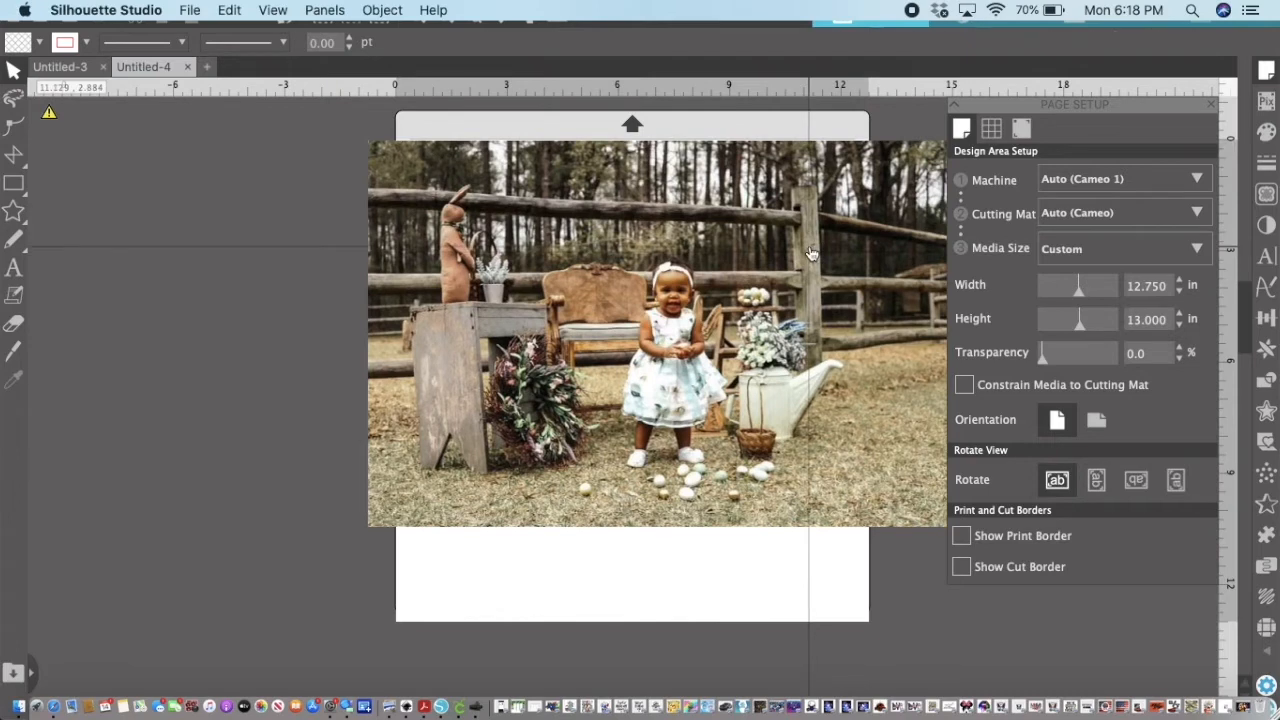
{"action": "left_click", "coordinate": [616, 243]}
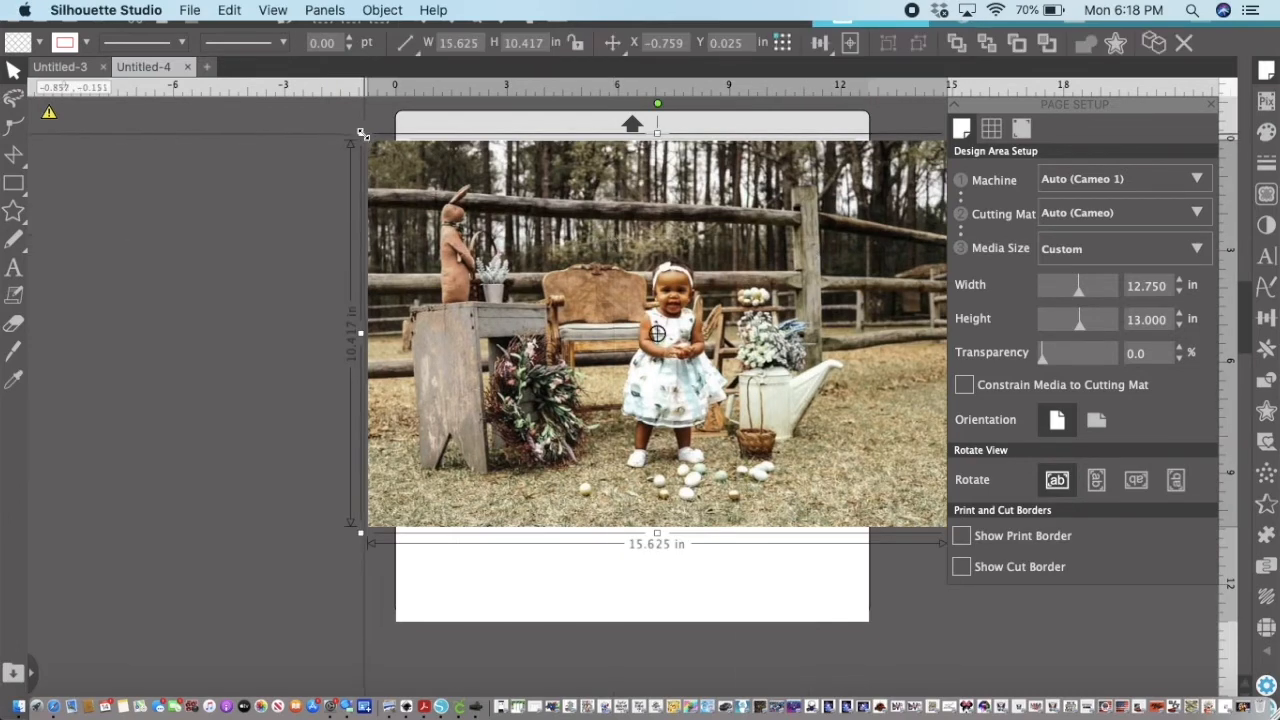
{"action": "left_click_drag", "start_coordinate": [361, 134], "coordinate": [572, 291]}
{"action": "left_click_drag", "start_coordinate": [802, 427], "coordinate": [688, 430]}
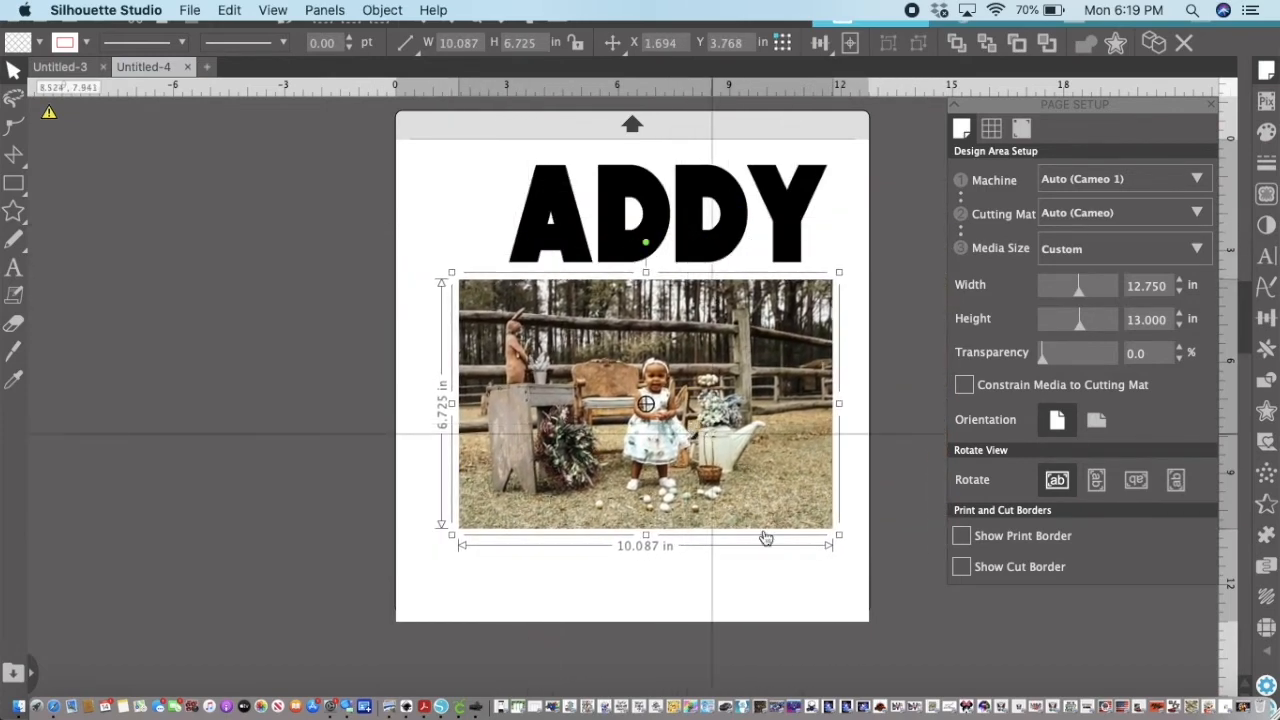
{"action": "left_click_drag", "start_coordinate": [646, 535], "coordinate": [646, 545]}
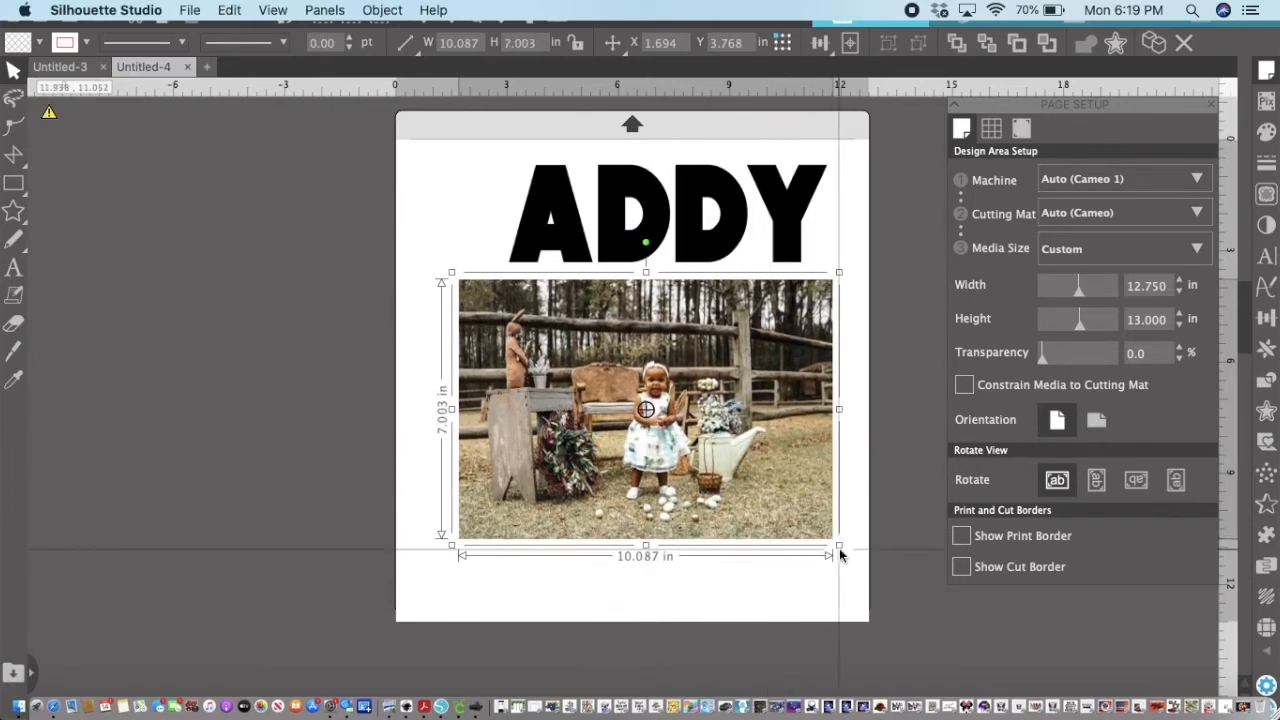
{"action": "left_click_drag", "start_coordinate": [839, 547], "coordinate": [830, 545]}
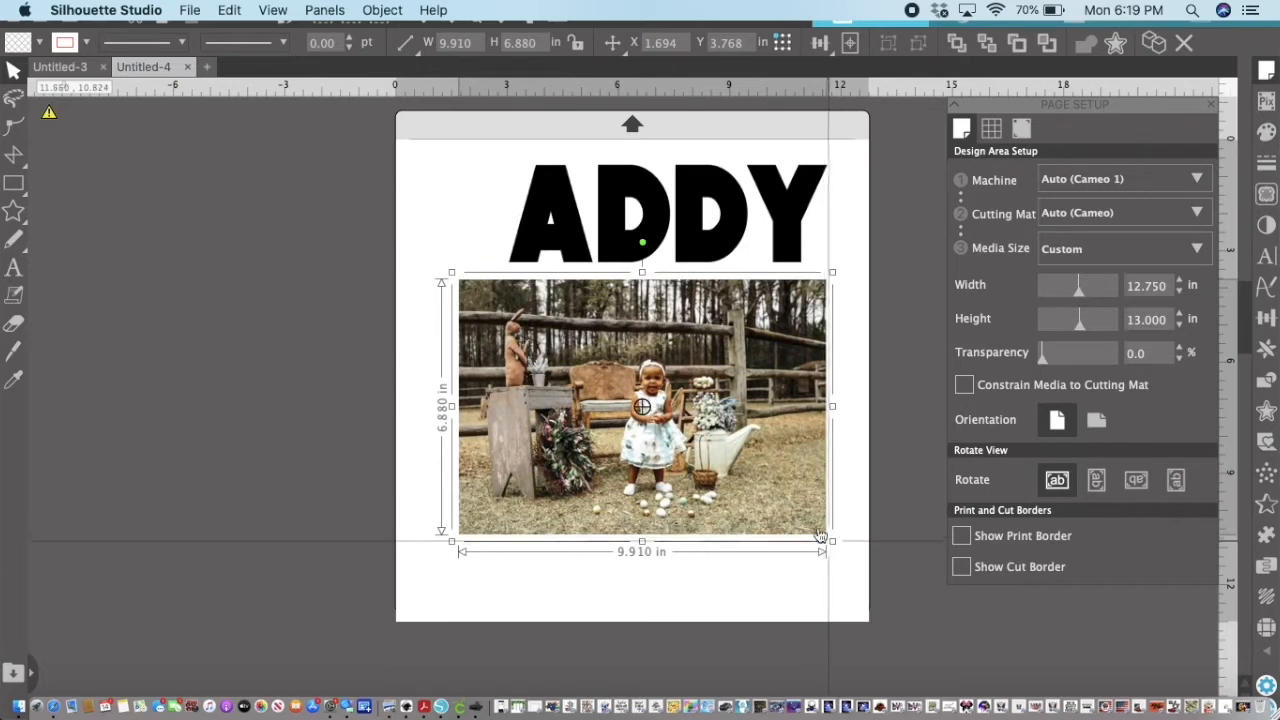
{"action": "left_click_drag", "start_coordinate": [674, 445], "coordinate": [654, 445]}
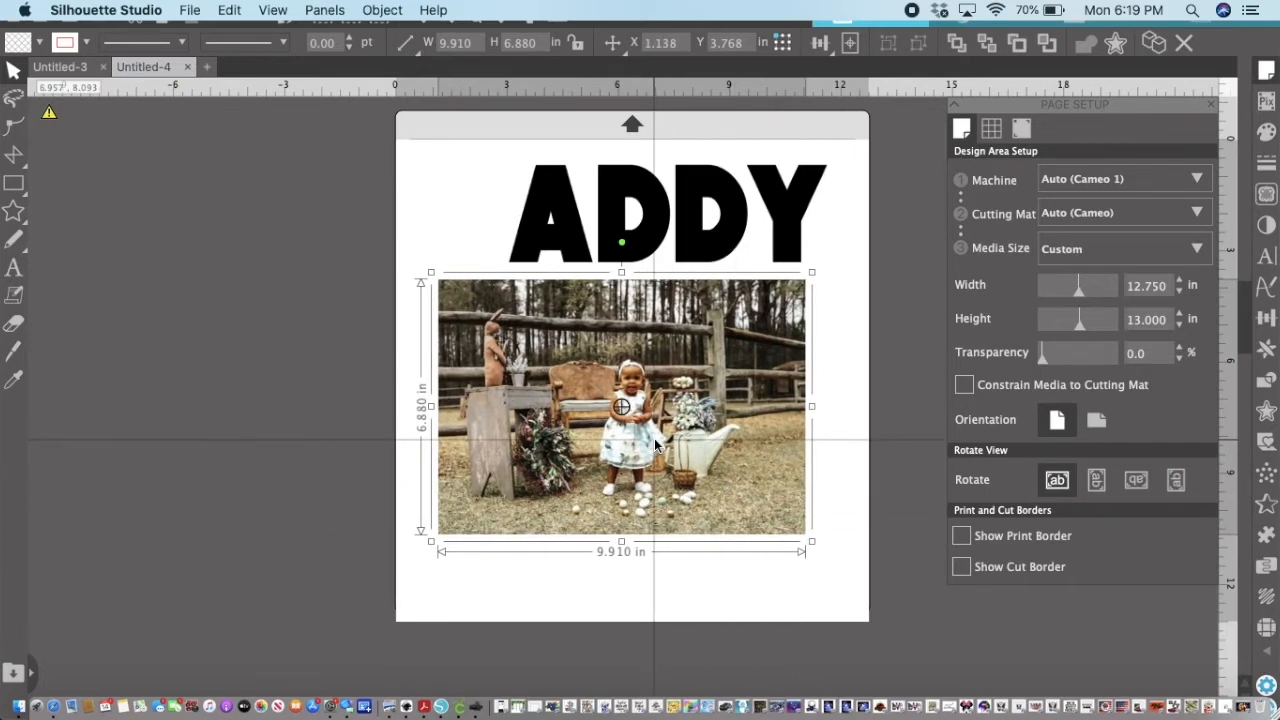
- Send the fence photo to the back, shift it partly off the page's left edge, and move the loose D clear of it
{"action": "left_click", "coordinate": [384, 12]}
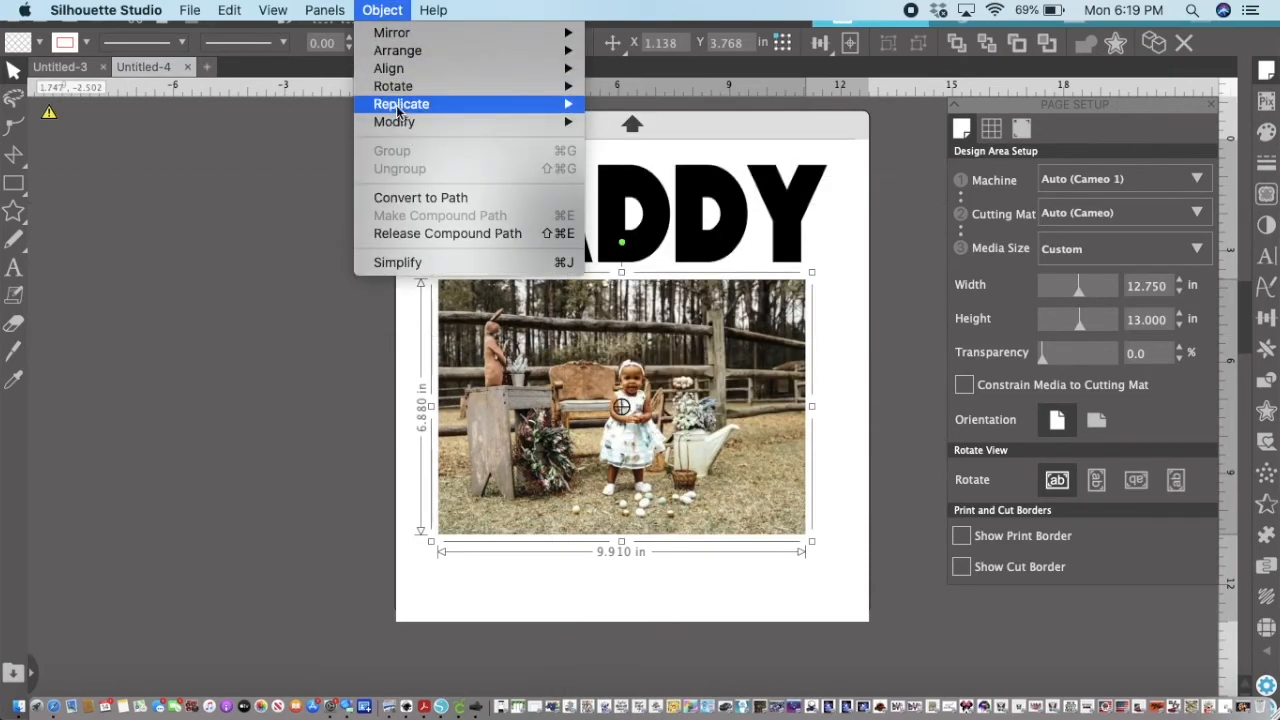
{"action": "mouse_move", "coordinate": [406, 48]}
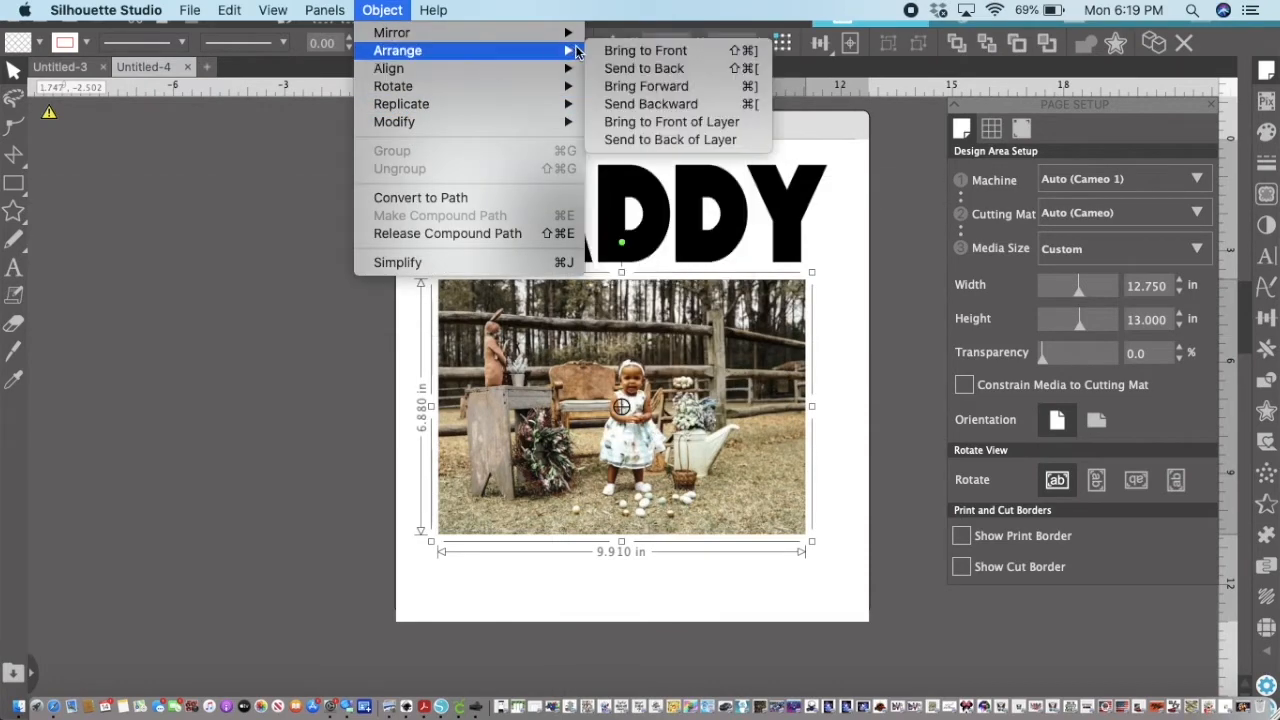
{"action": "left_click", "coordinate": [645, 68]}
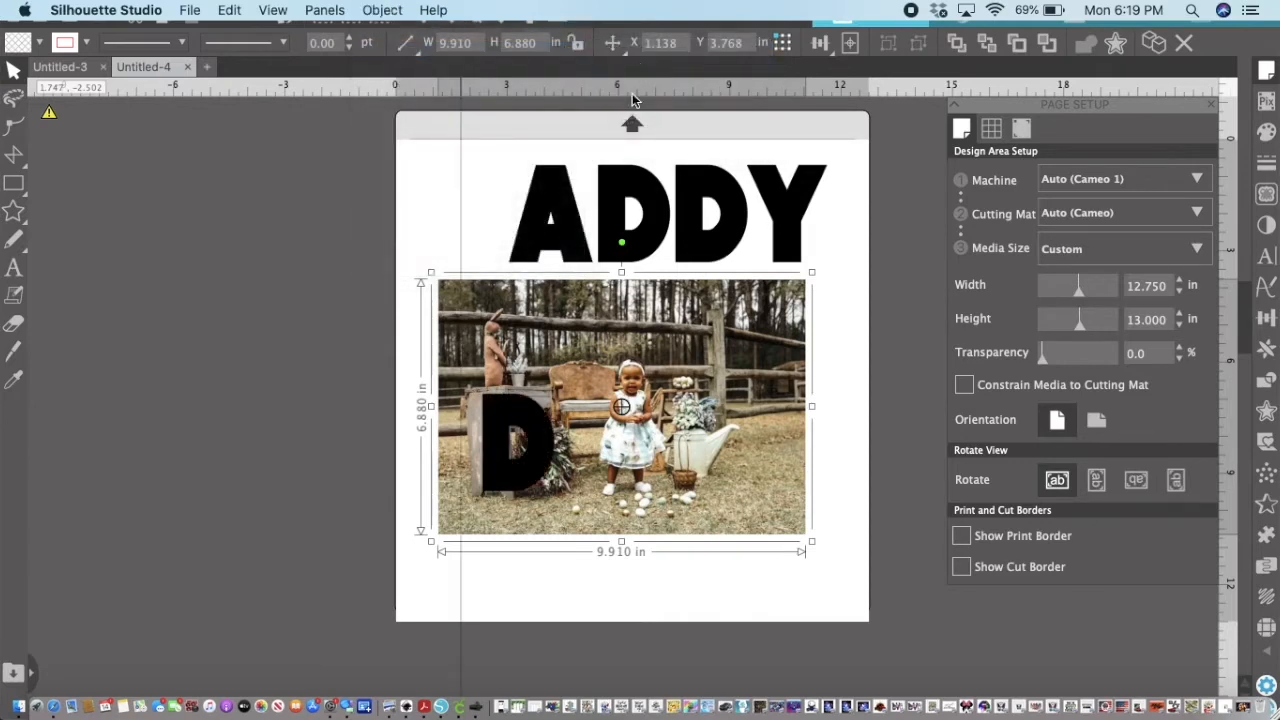
{"action": "left_click_drag", "start_coordinate": [527, 449], "coordinate": [403, 483]}
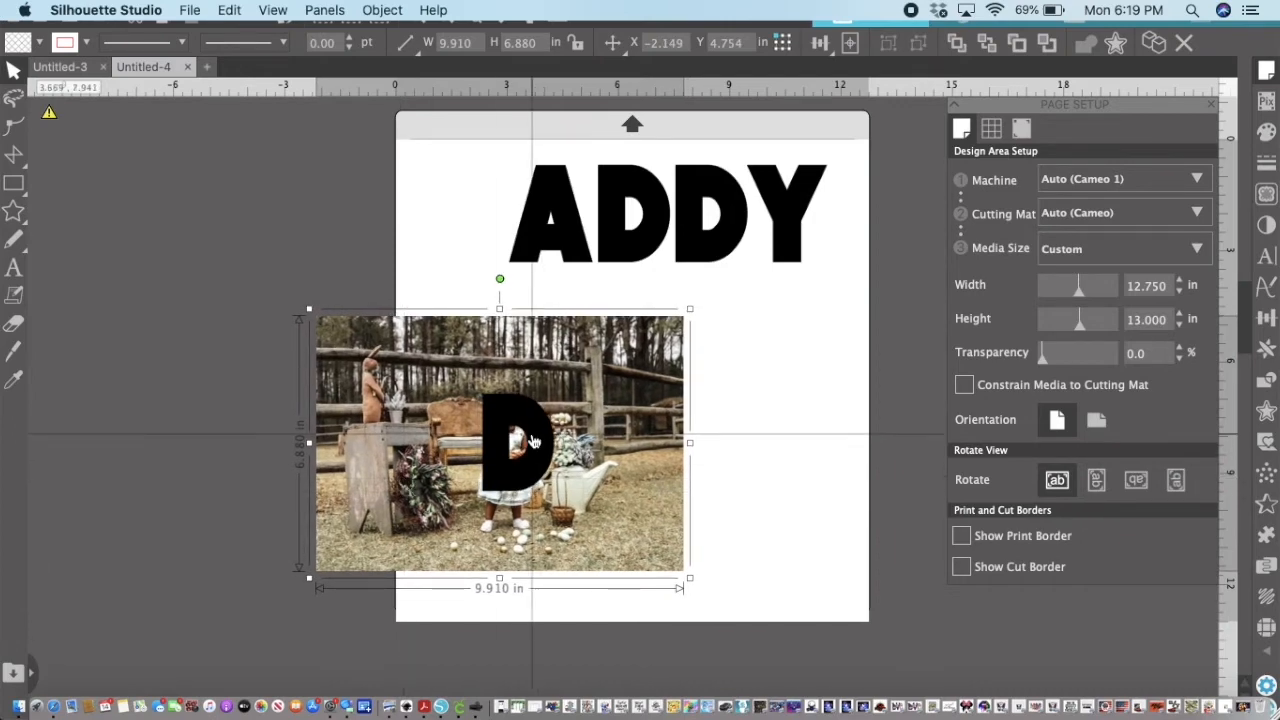
{"action": "left_click_drag", "start_coordinate": [533, 441], "coordinate": [764, 421]}
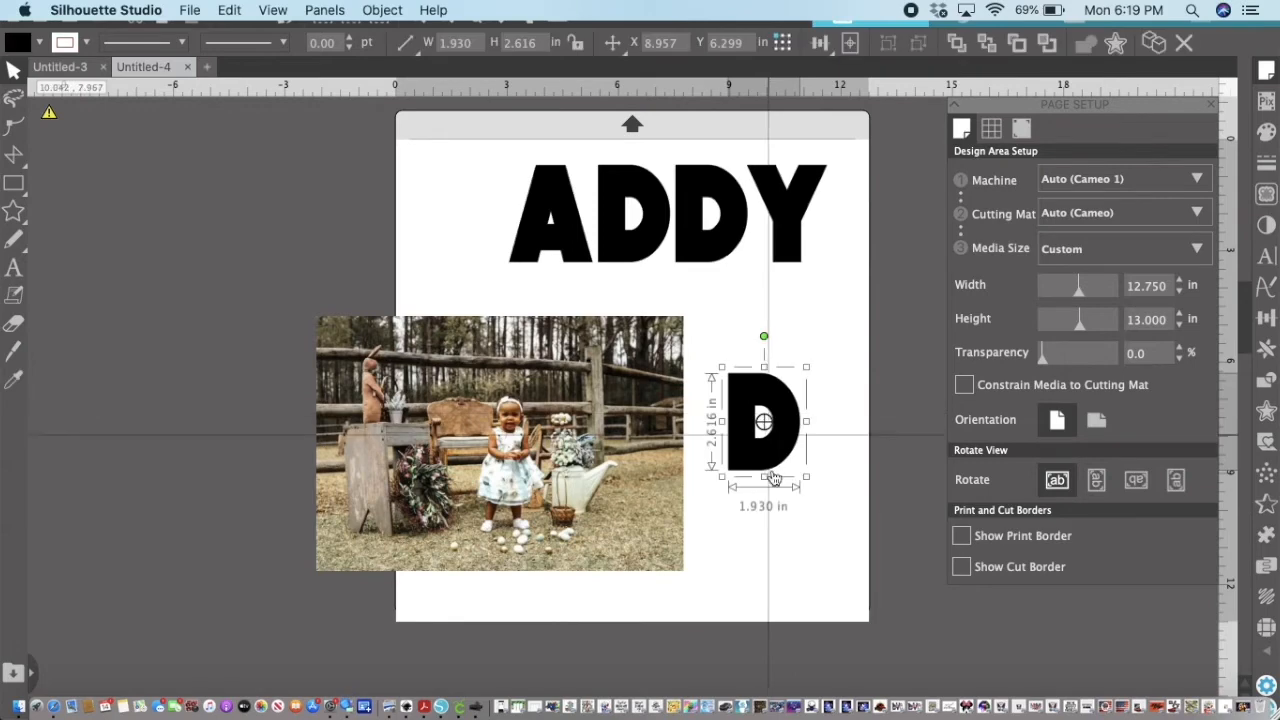
- Enlarge the loose D proportionally and place it over the child in the fence photo, fine-tuning its size and position to frame her
{"action": "left_click_drag", "start_coordinate": [806, 476], "coordinate": [820, 513]}
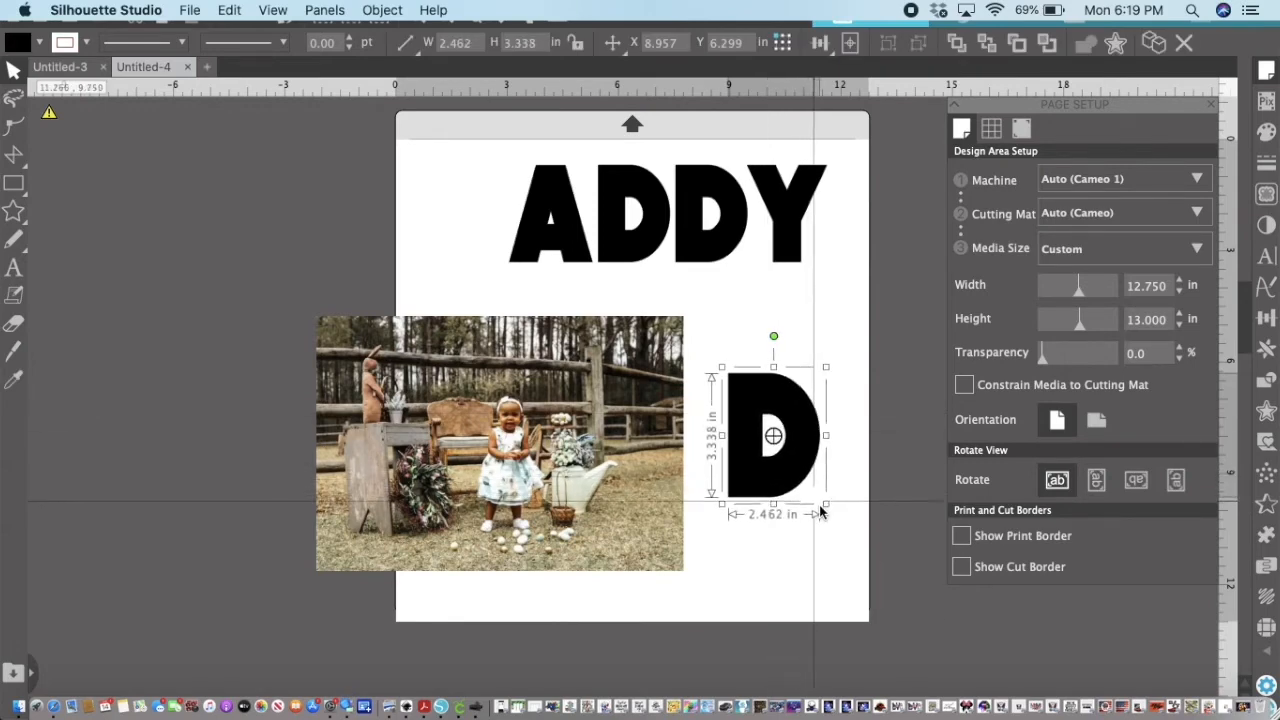
{"action": "left_click_drag", "start_coordinate": [778, 436], "coordinate": [534, 452]}
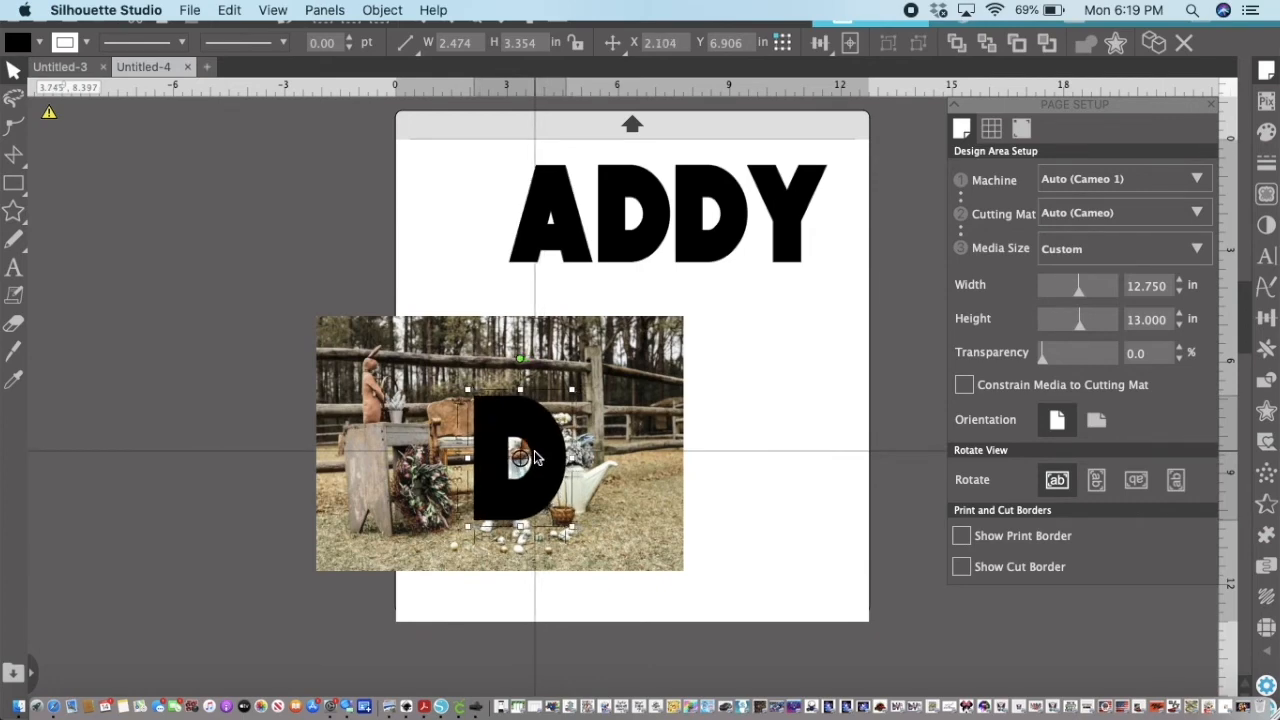
{"action": "left_click_drag", "start_coordinate": [570, 528], "coordinate": [556, 526]}
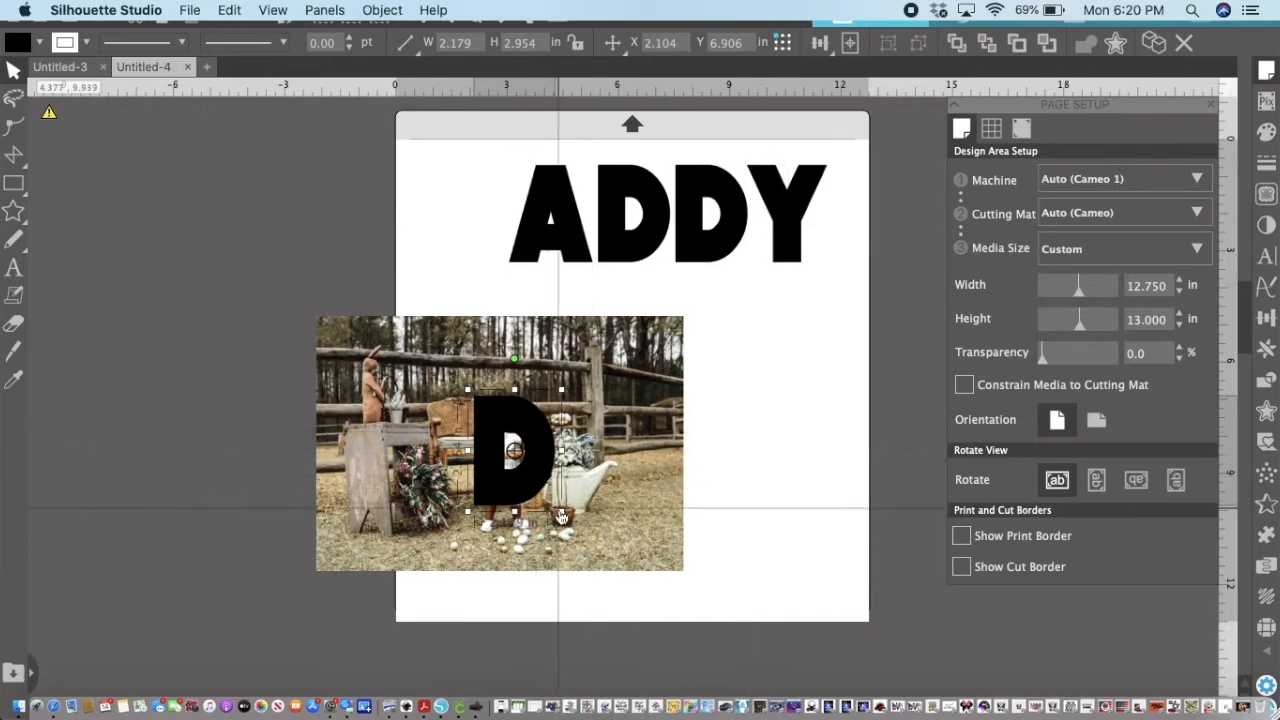
{"action": "left_click_drag", "start_coordinate": [559, 511], "coordinate": [549, 504]}
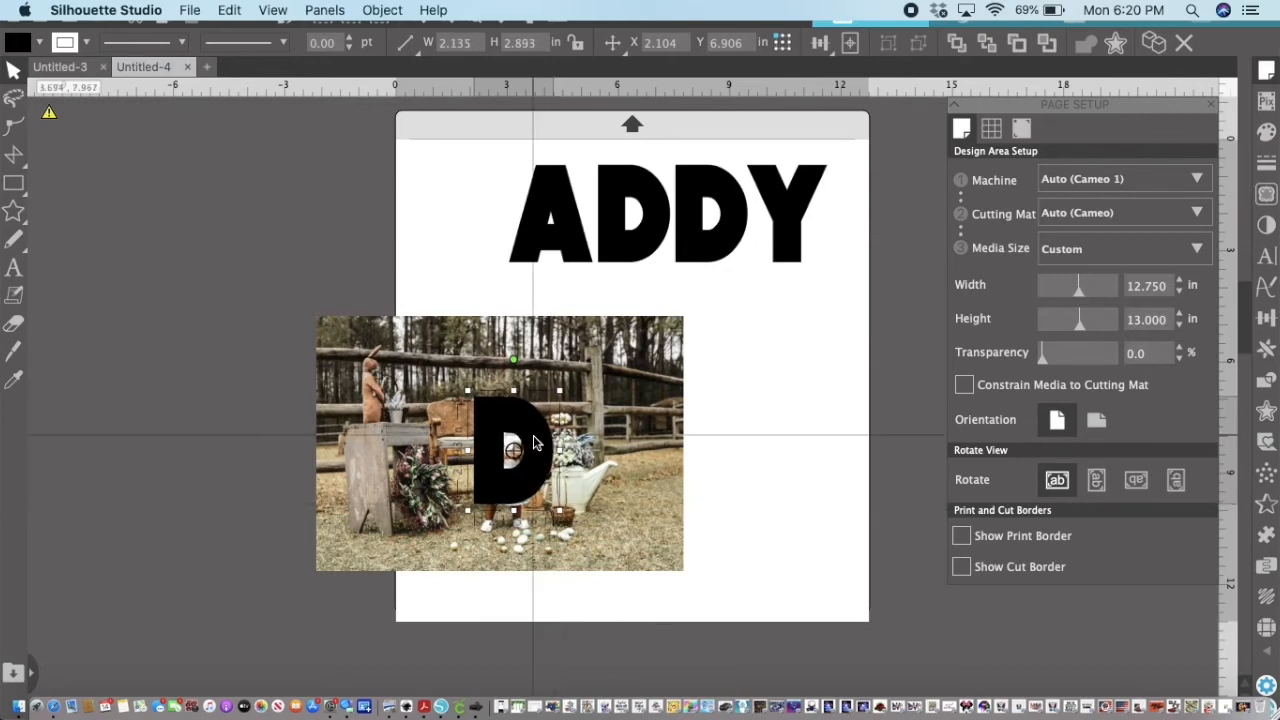
{"action": "left_click_drag", "start_coordinate": [533, 436], "coordinate": [534, 434]}
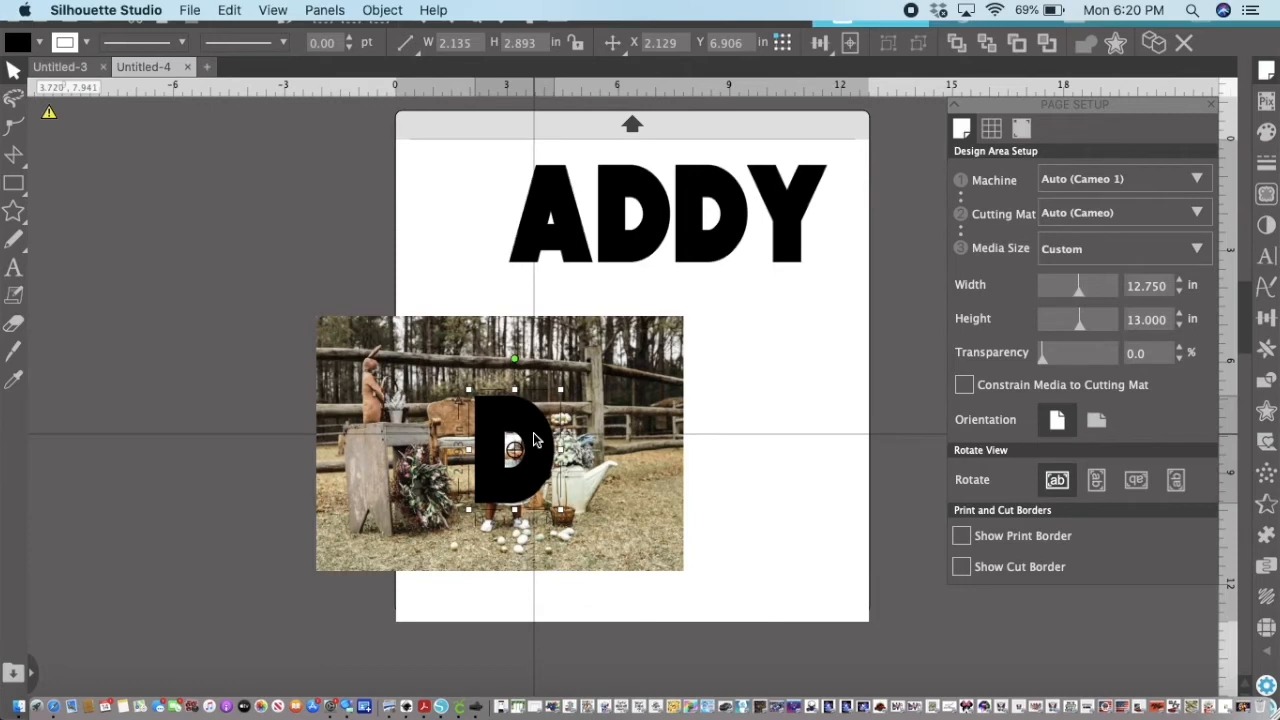
{"action": "left_click_drag", "start_coordinate": [561, 509], "coordinate": [565, 518]}
{"action": "left_click", "coordinate": [783, 484]}
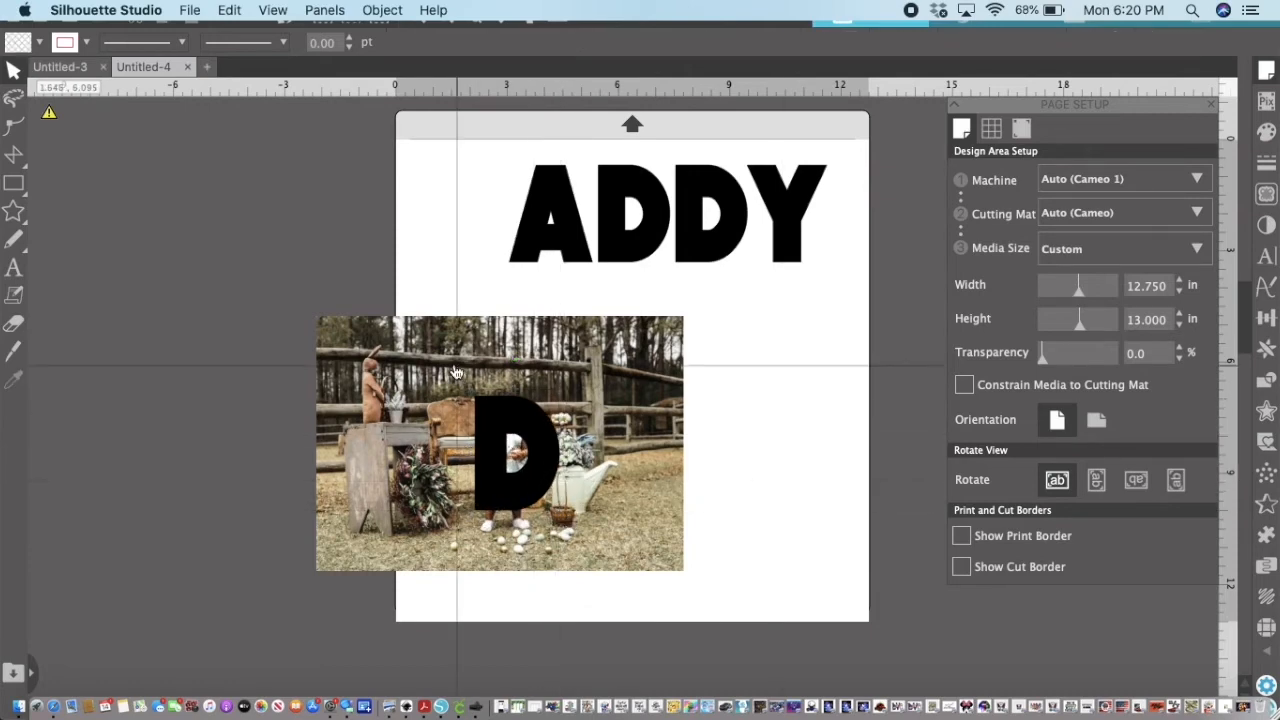
- Crop the fence photo to the D's shape and place the photo-filled D in front of ADDY
{"action": "left_click_drag", "start_coordinate": [308, 284], "coordinate": [727, 590]}
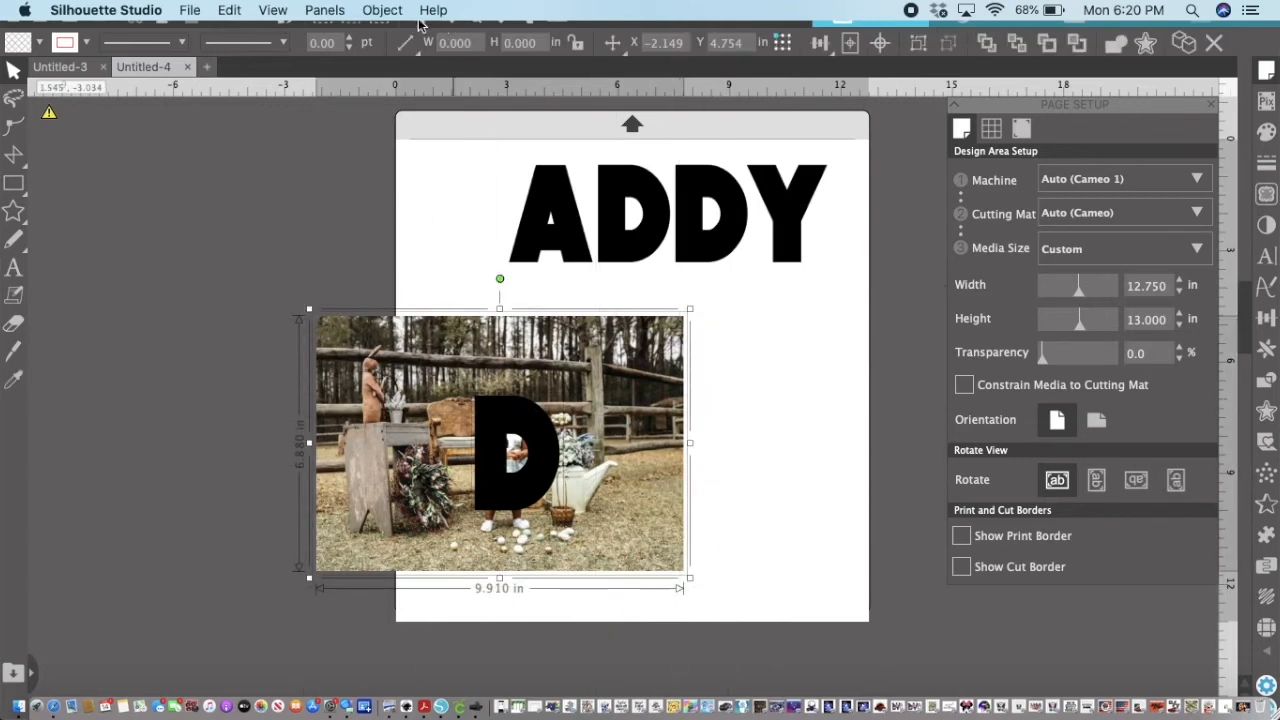
{"action": "left_click", "coordinate": [385, 11]}
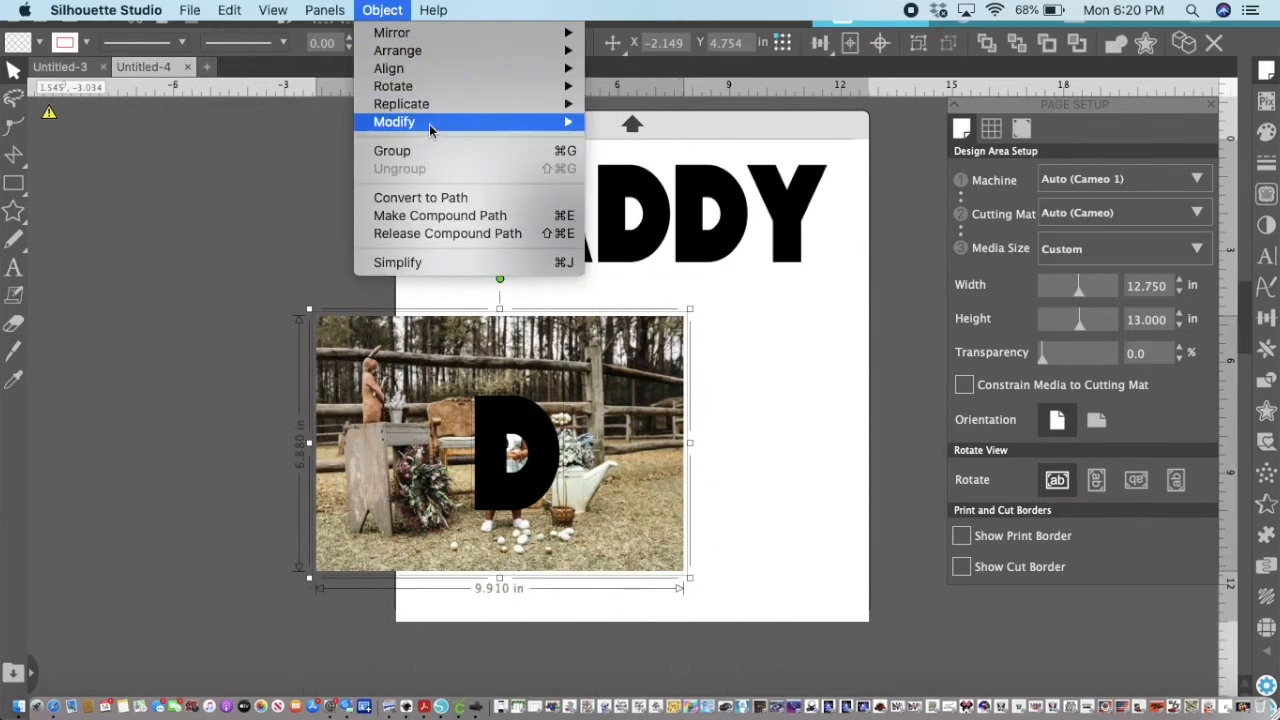
{"action": "mouse_move", "coordinate": [436, 122]}
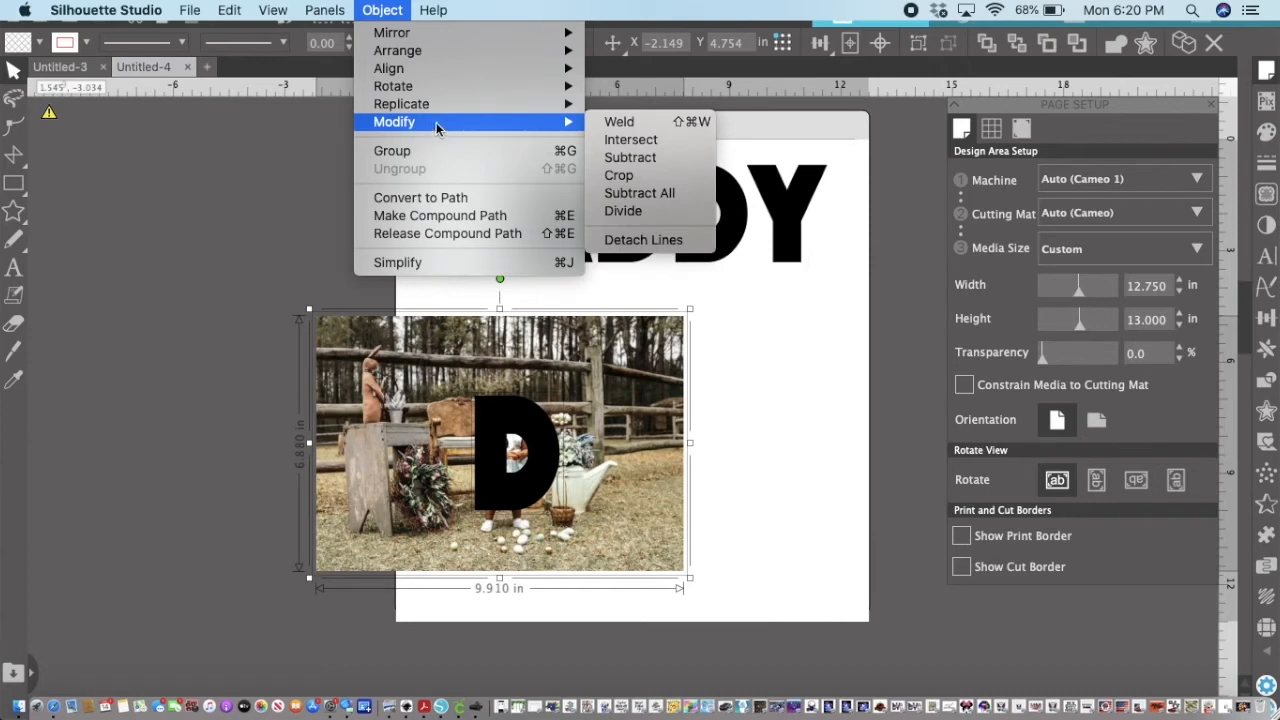
{"action": "left_click", "coordinate": [621, 176]}
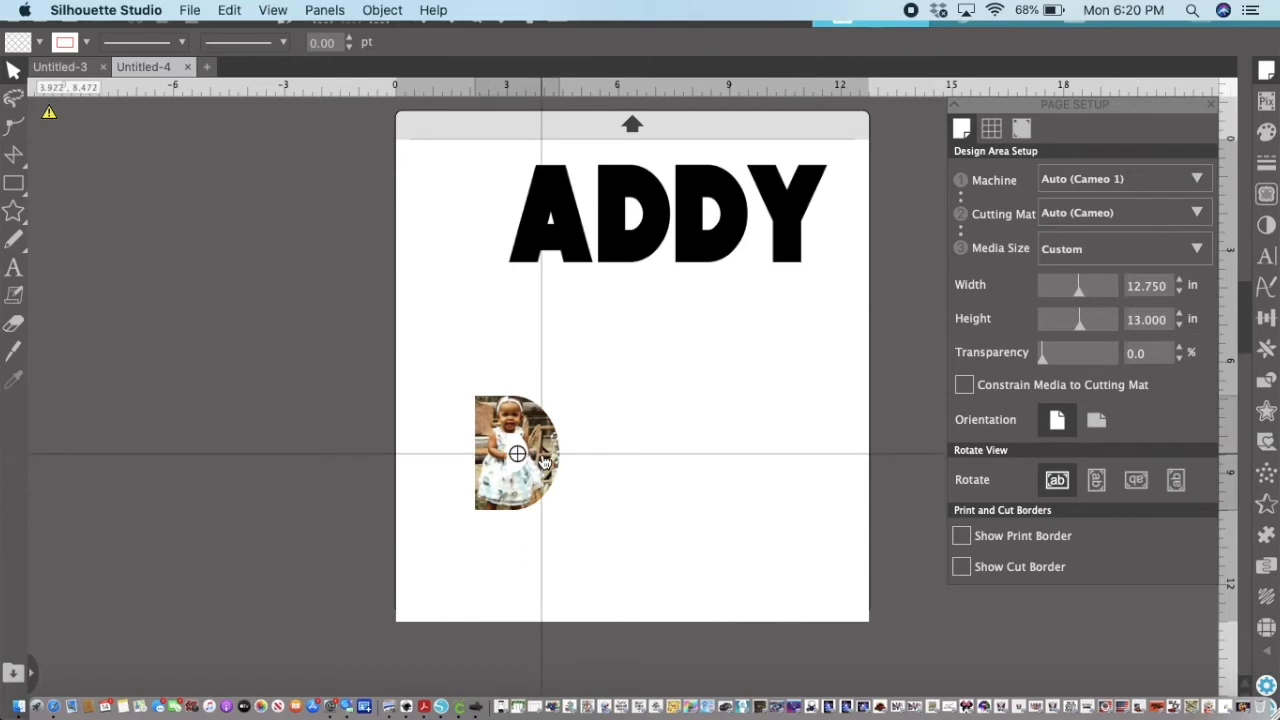
{"action": "left_click_drag", "start_coordinate": [517, 430], "coordinate": [479, 219]}
{"action": "left_click", "coordinate": [494, 307]}
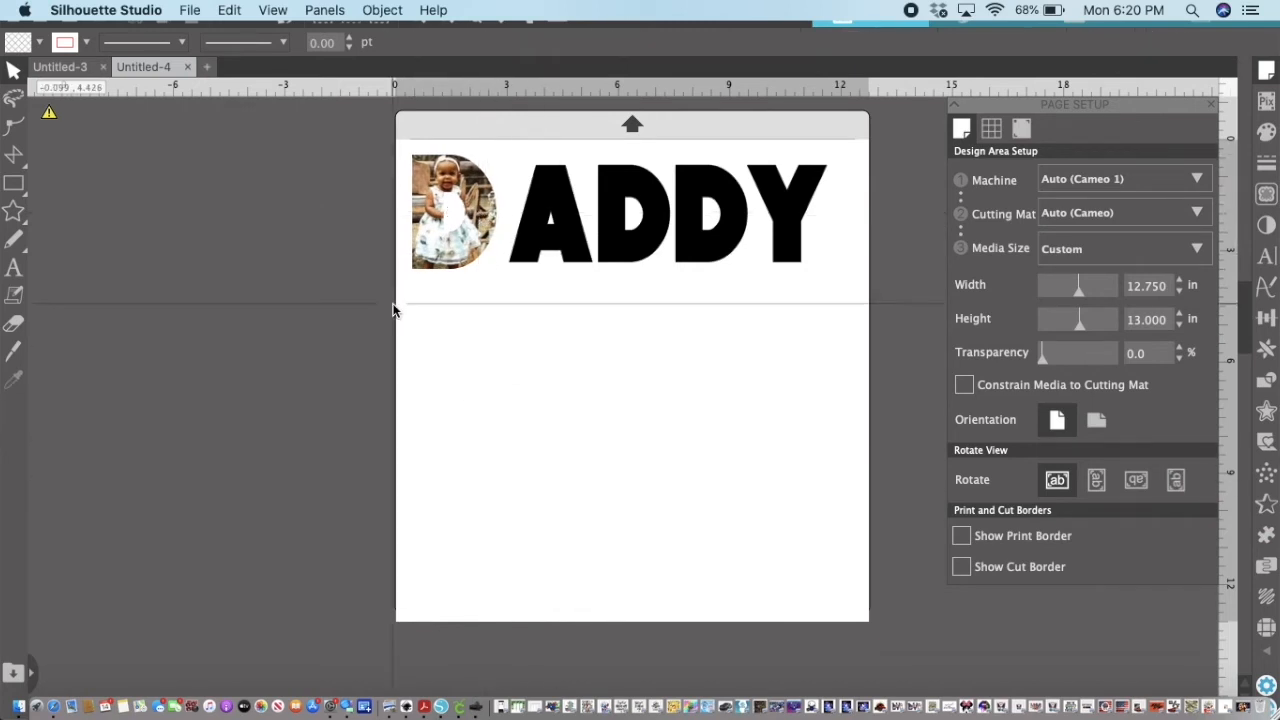
- Merge the photo IMG_4779.JPG into the design
{"action": "left_click", "coordinate": [188, 12]}
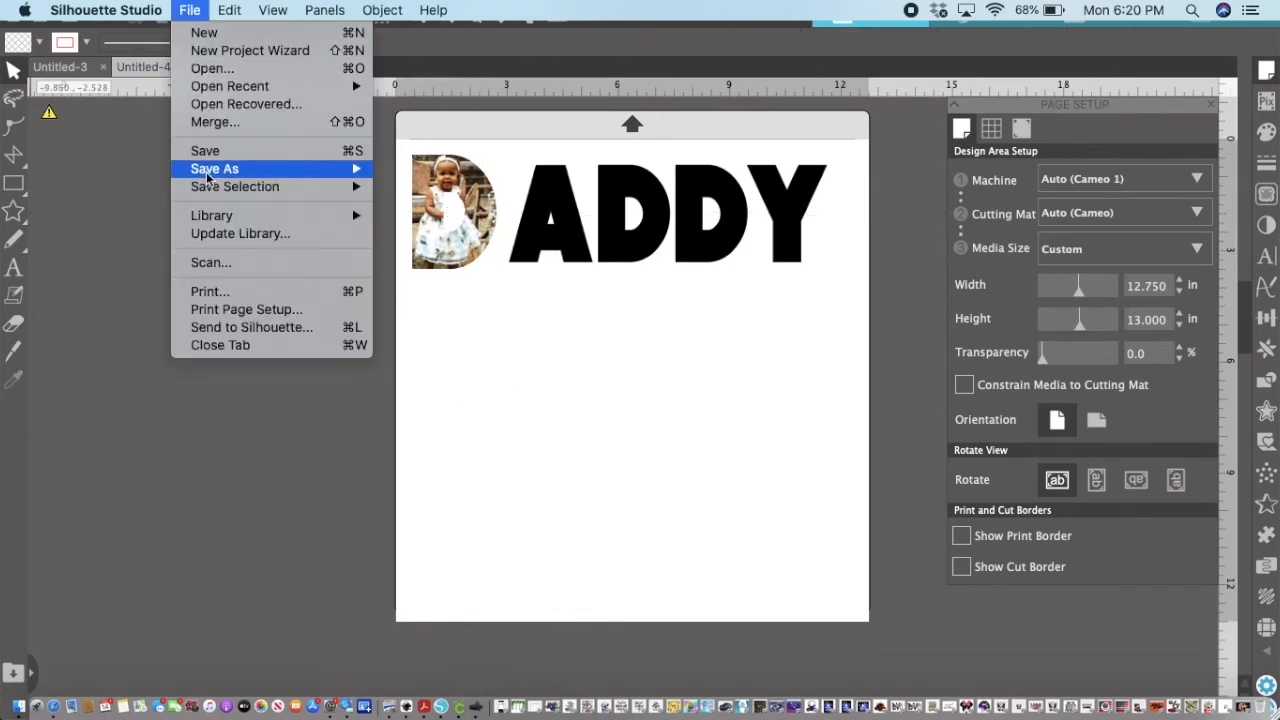
{"action": "left_click", "coordinate": [205, 124]}
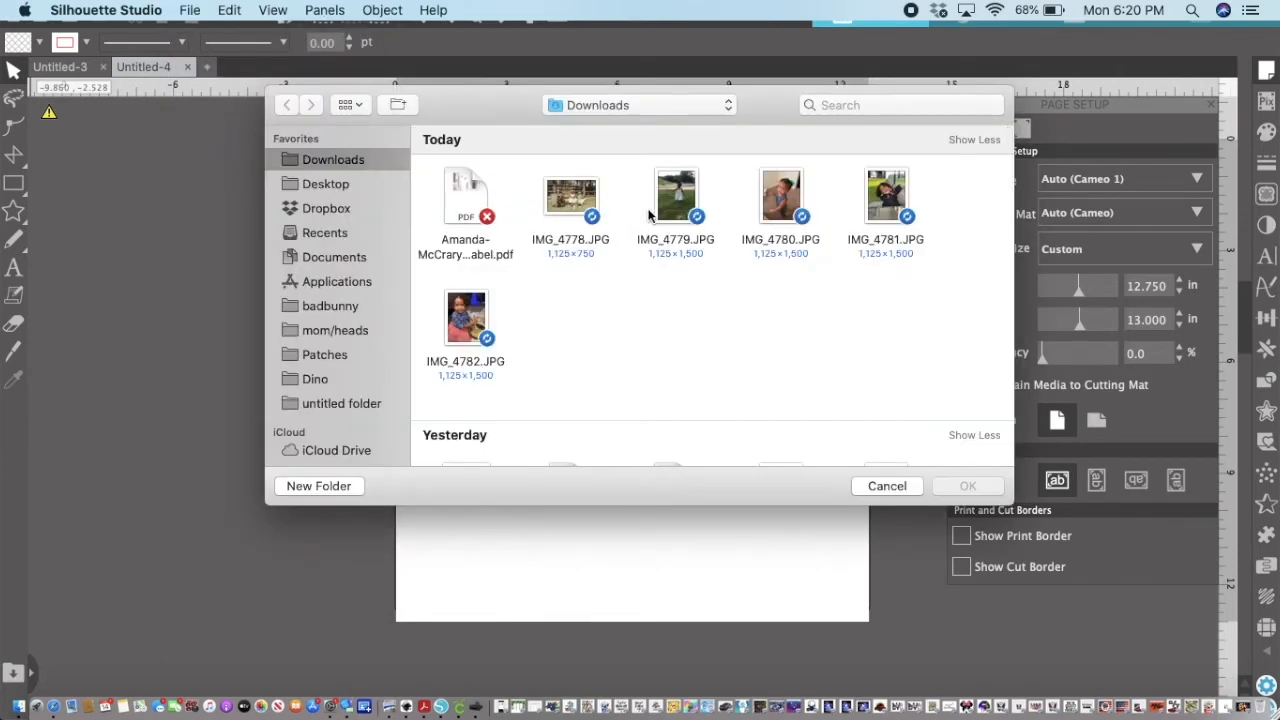
{"action": "double_click", "coordinate": [675, 200]}
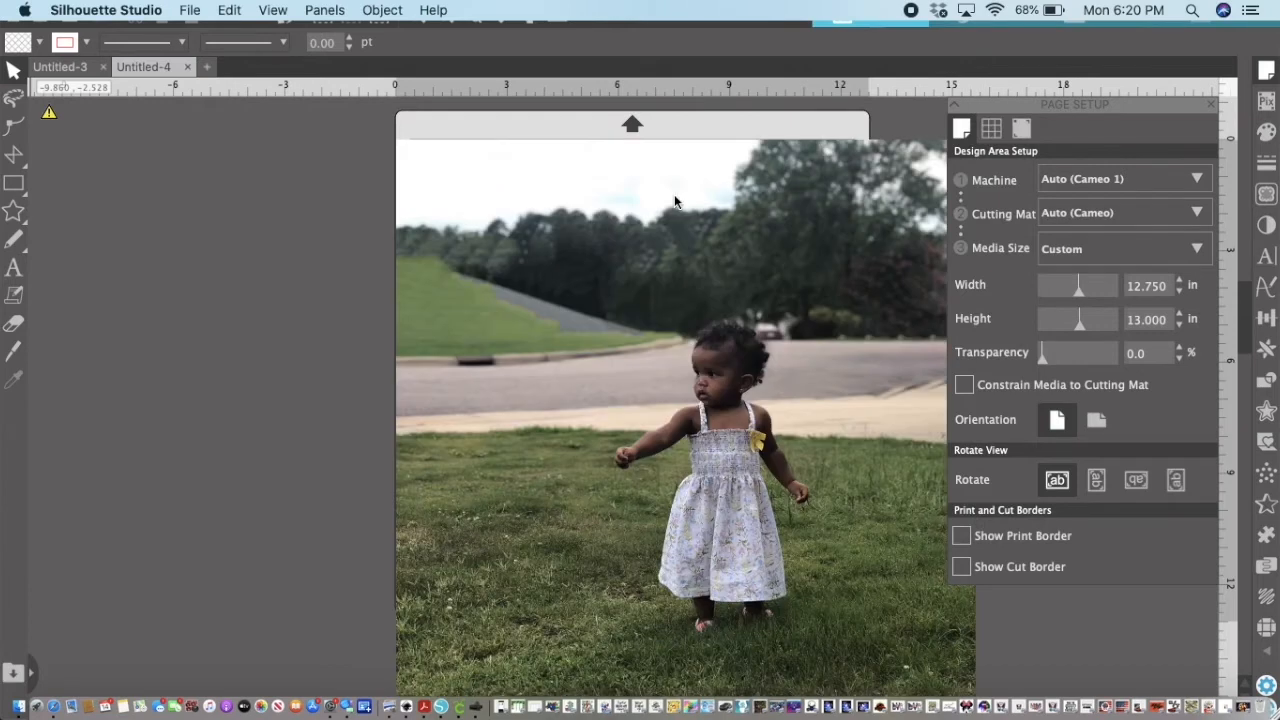
- Scale the lawn photo down to about 7.16 in wide and 9.54 in high, positioned over the page's left edge below the word's top
{"action": "left_click_drag", "start_coordinate": [667, 440], "coordinate": [582, 404]}
{"action": "left_click", "coordinate": [743, 354]}
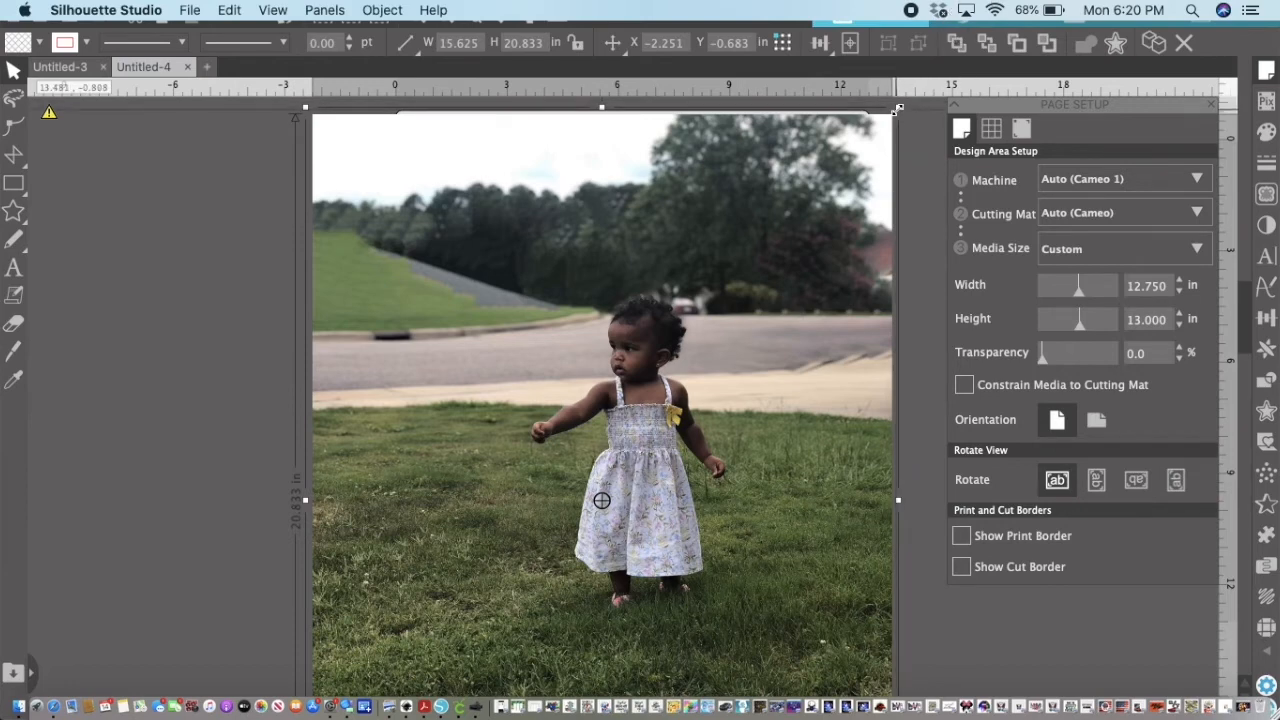
{"action": "left_click_drag", "start_coordinate": [898, 108], "coordinate": [668, 458]}
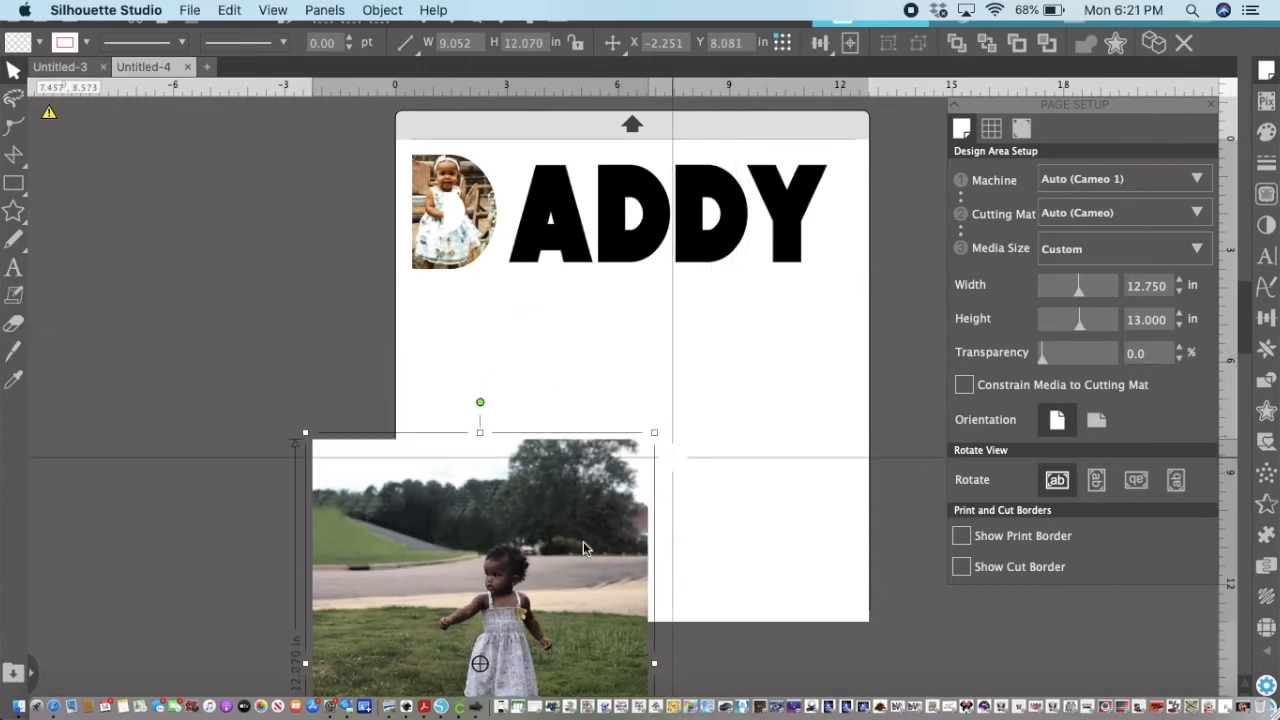
{"action": "left_click_drag", "start_coordinate": [585, 548], "coordinate": [550, 324]}
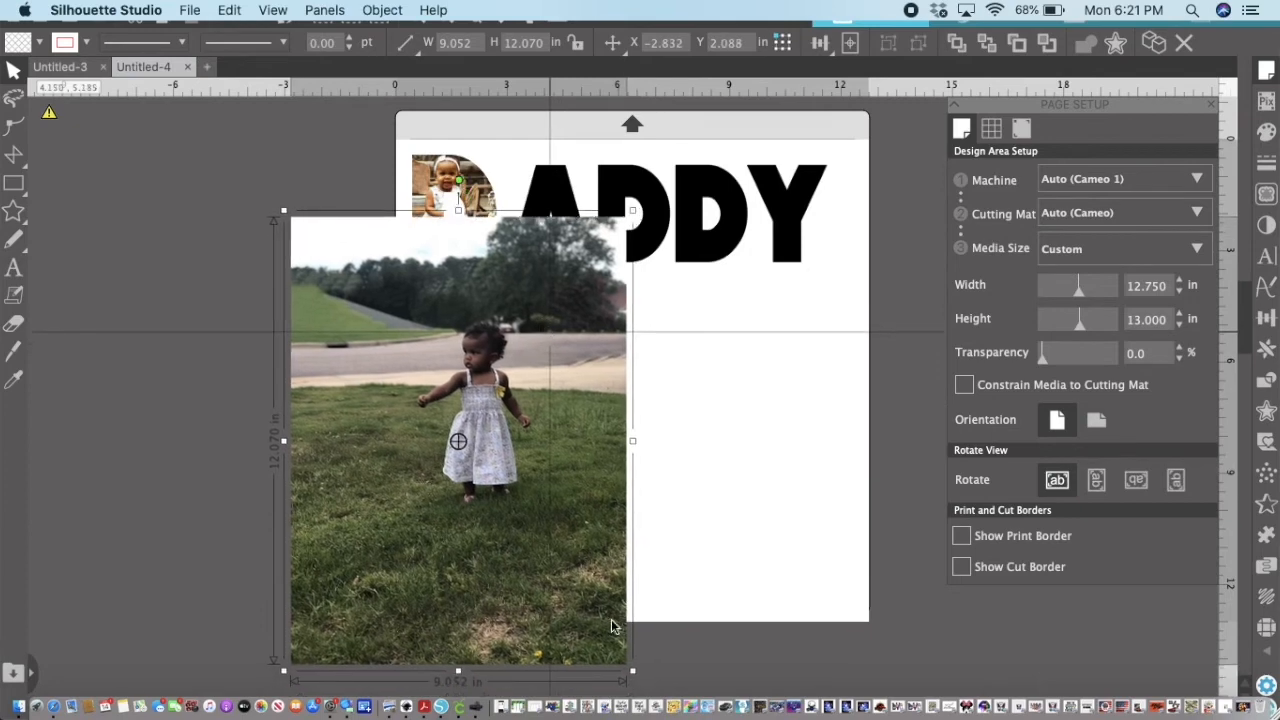
{"action": "left_click_drag", "start_coordinate": [633, 671], "coordinate": [603, 557]}
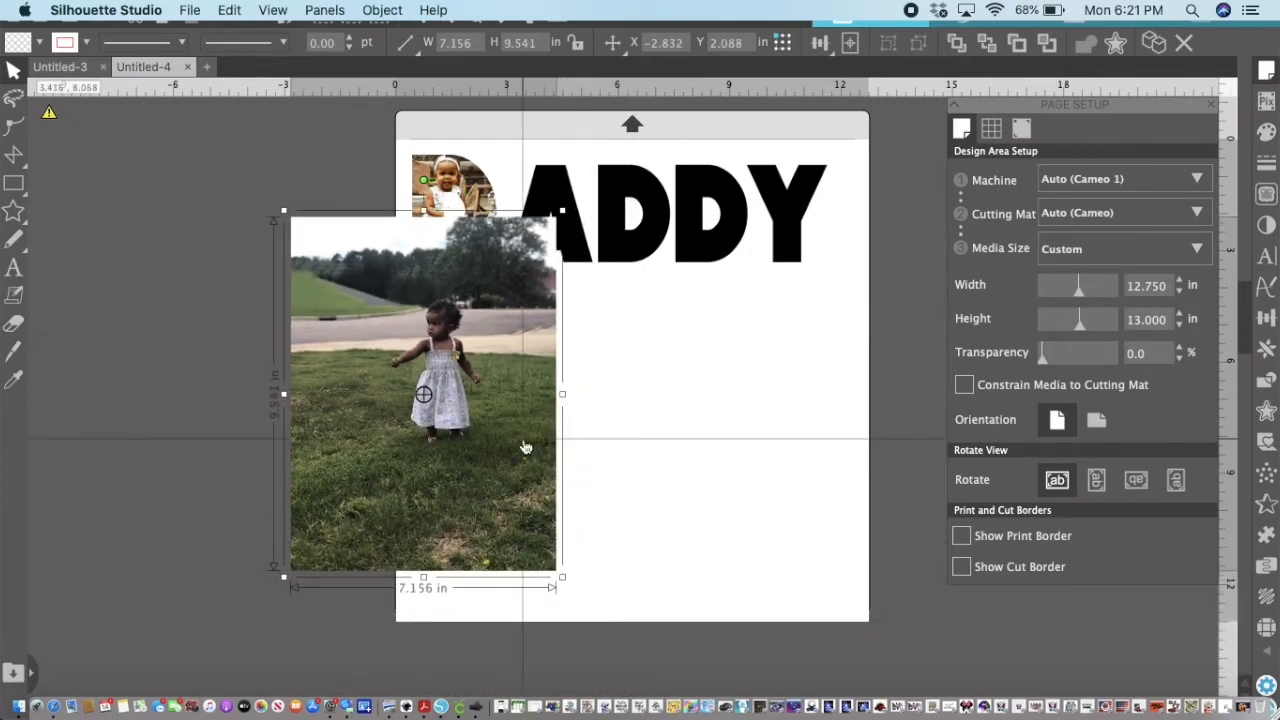
- Move the black A out of the word to the page's lower right and place the lawn photo over it
{"action": "left_click", "coordinate": [554, 195]}
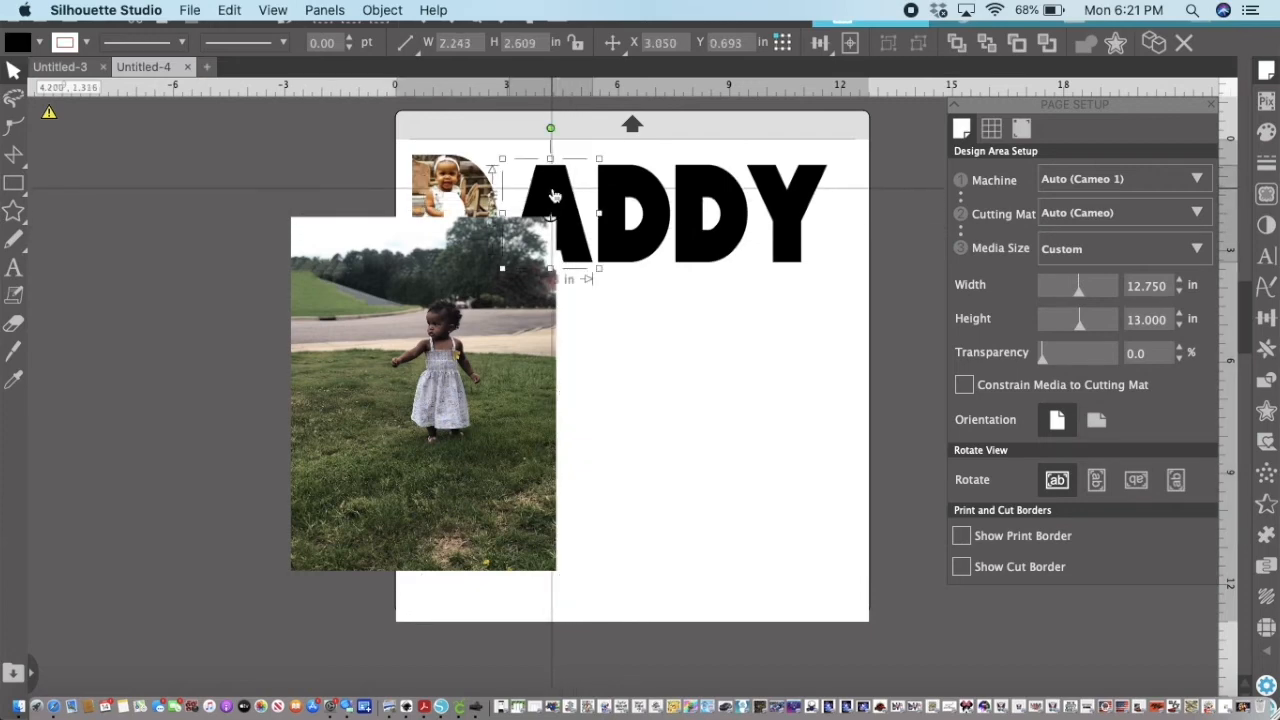
{"action": "left_click_drag", "start_coordinate": [555, 195], "coordinate": [738, 411]}
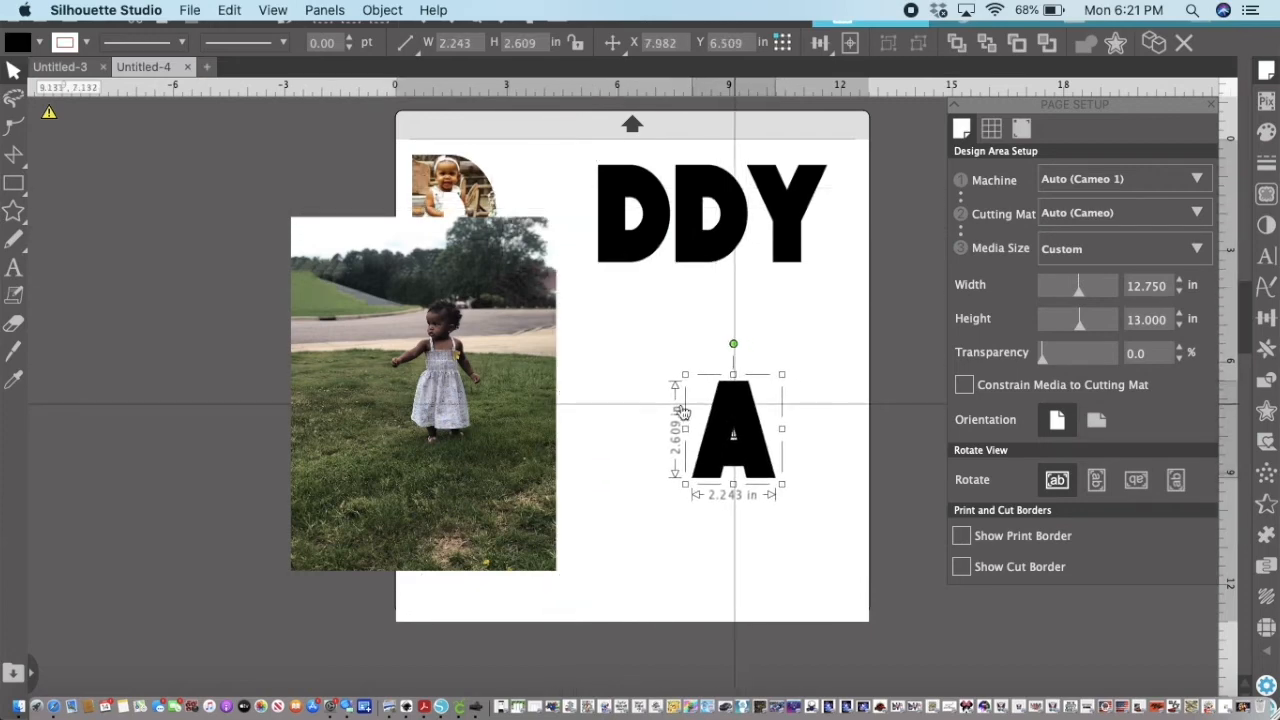
{"action": "left_click_drag", "start_coordinate": [500, 406], "coordinate": [788, 463]}
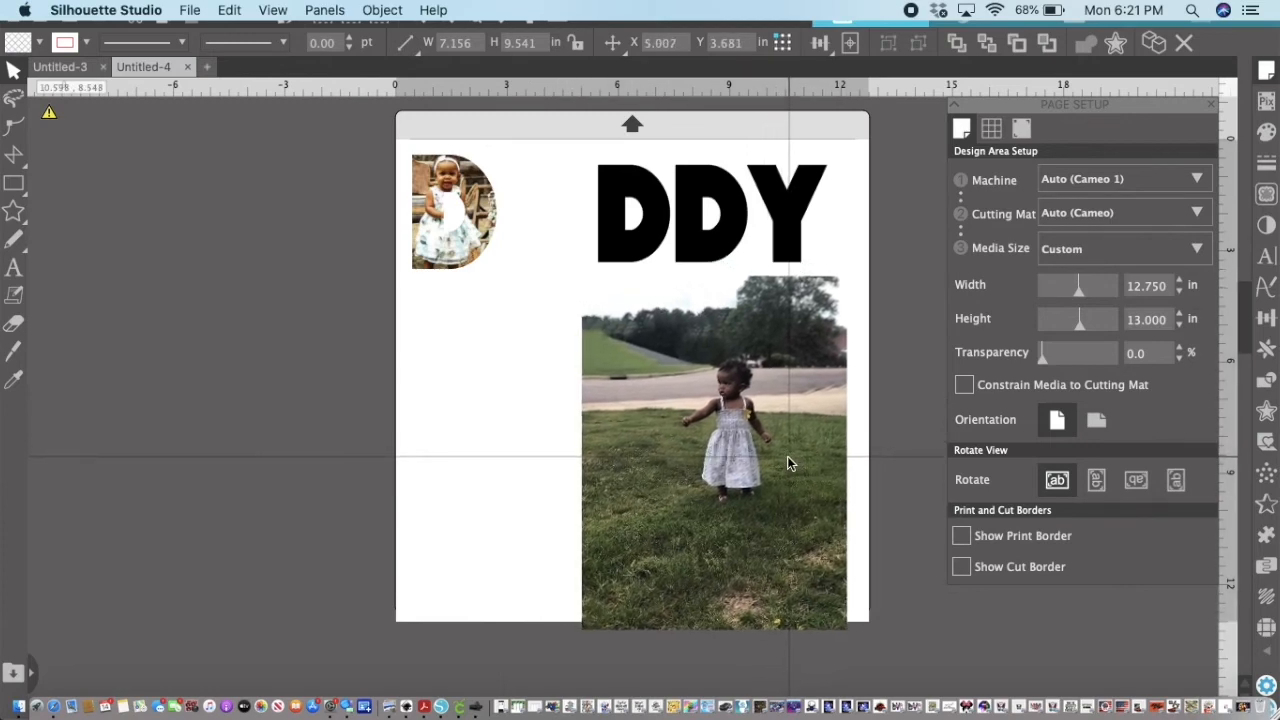
{"action": "left_click", "coordinate": [562, 330]}
{"action": "left_click", "coordinate": [381, 12]}
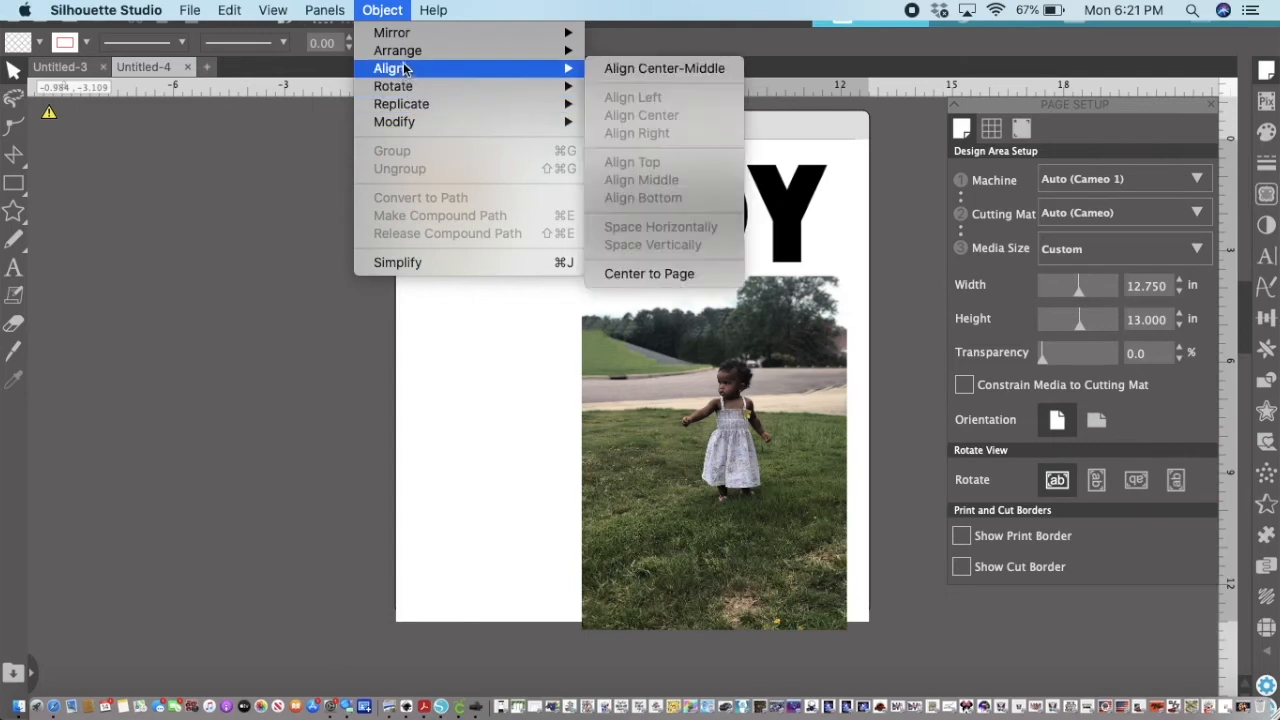
{"action": "mouse_move", "coordinate": [403, 56]}
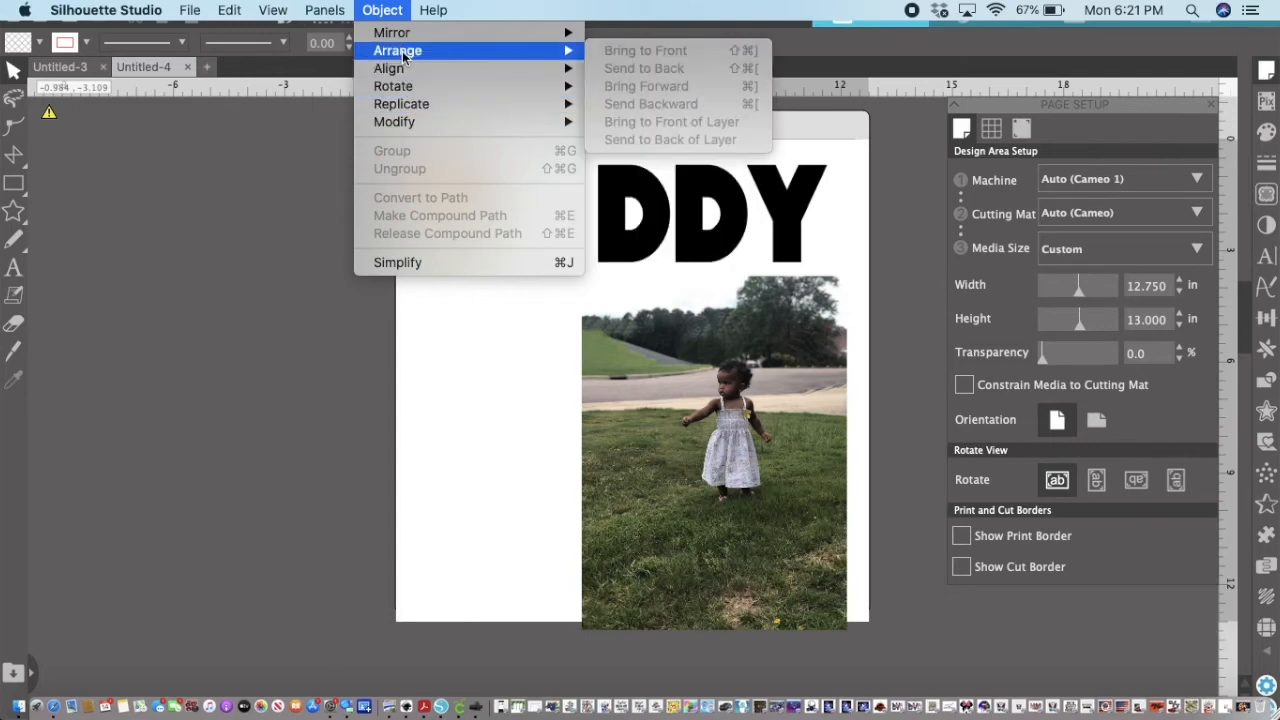
{"action": "left_click", "coordinate": [505, 441]}
- Send the lawn photo to the back so that the loose A lies in front of it
{"action": "left_click", "coordinate": [670, 451]}
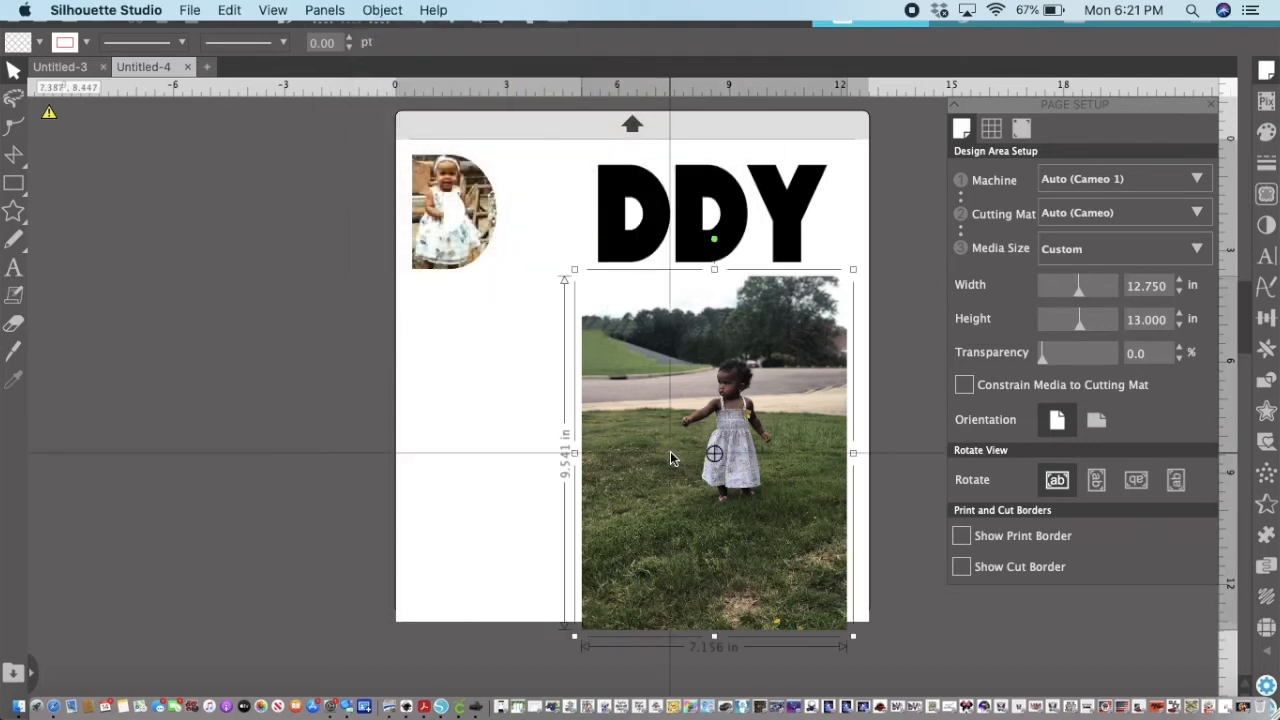
{"action": "left_click", "coordinate": [378, 12]}
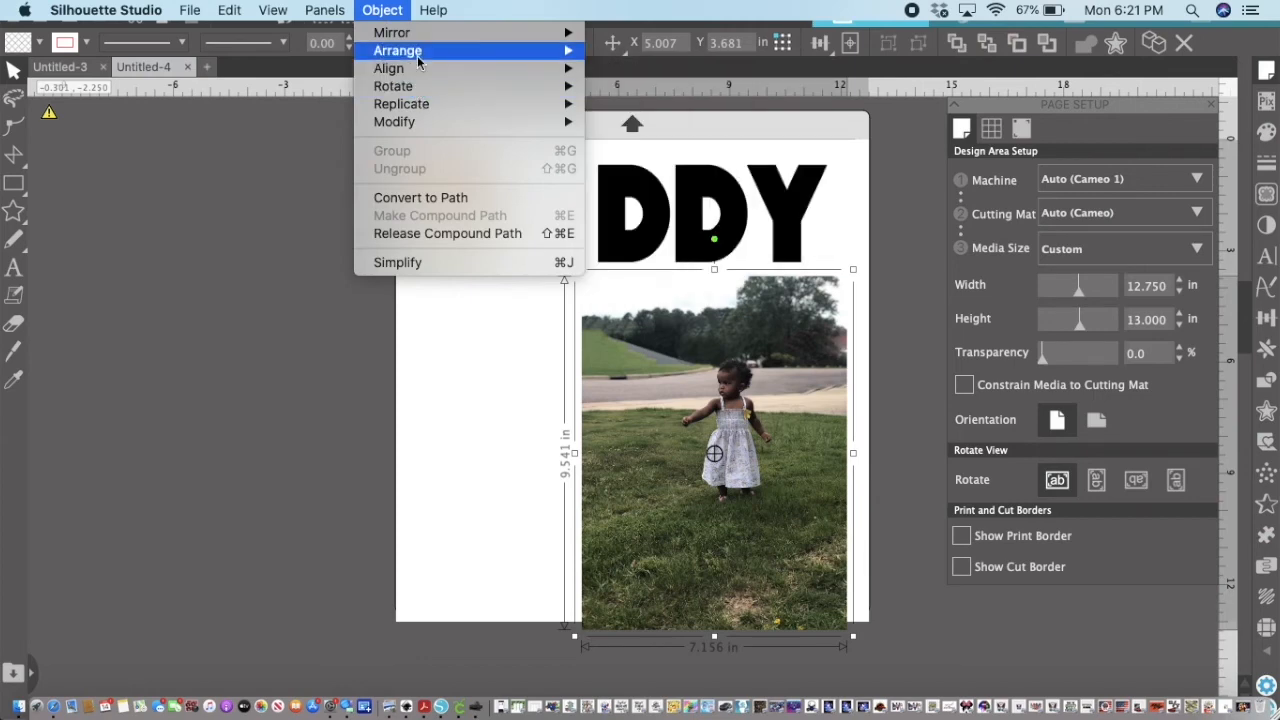
{"action": "mouse_move", "coordinate": [540, 52]}
{"action": "left_click", "coordinate": [644, 68]}
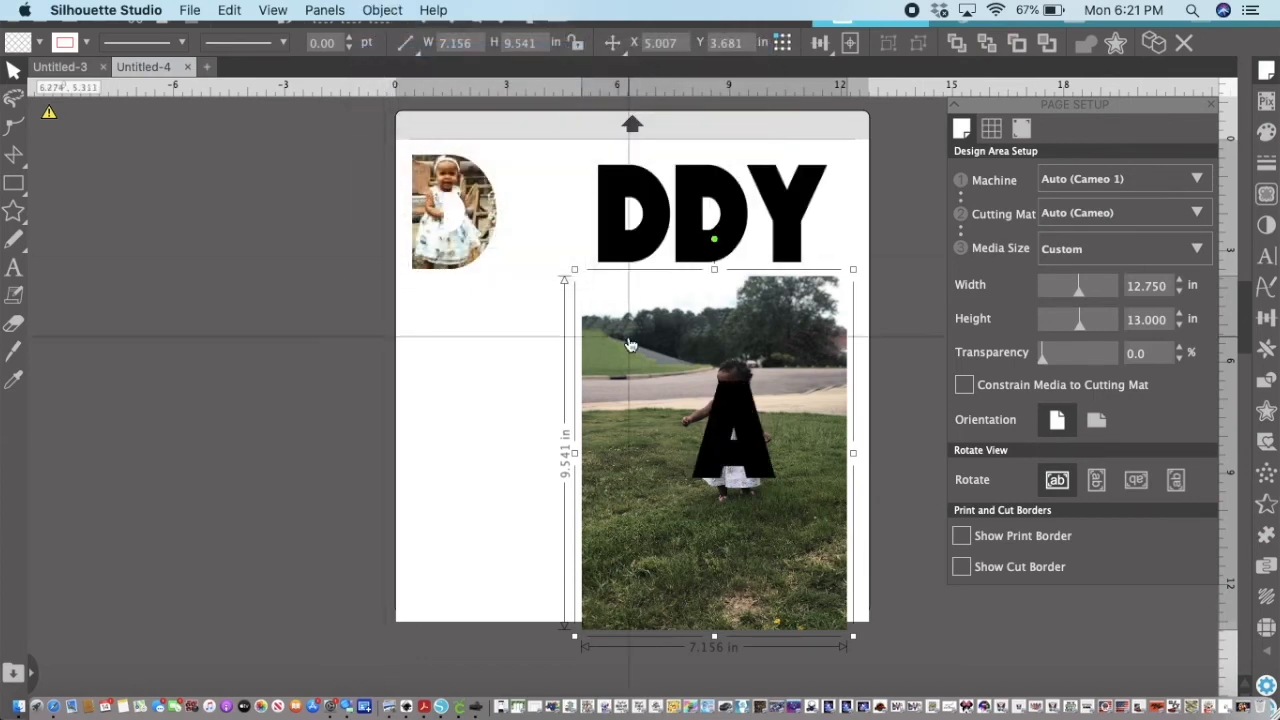
- Enlarge the loose A to about 2.69 in wide and 3.13 in high and position it over the child in the lawn photo
{"action": "left_click", "coordinate": [742, 439]}
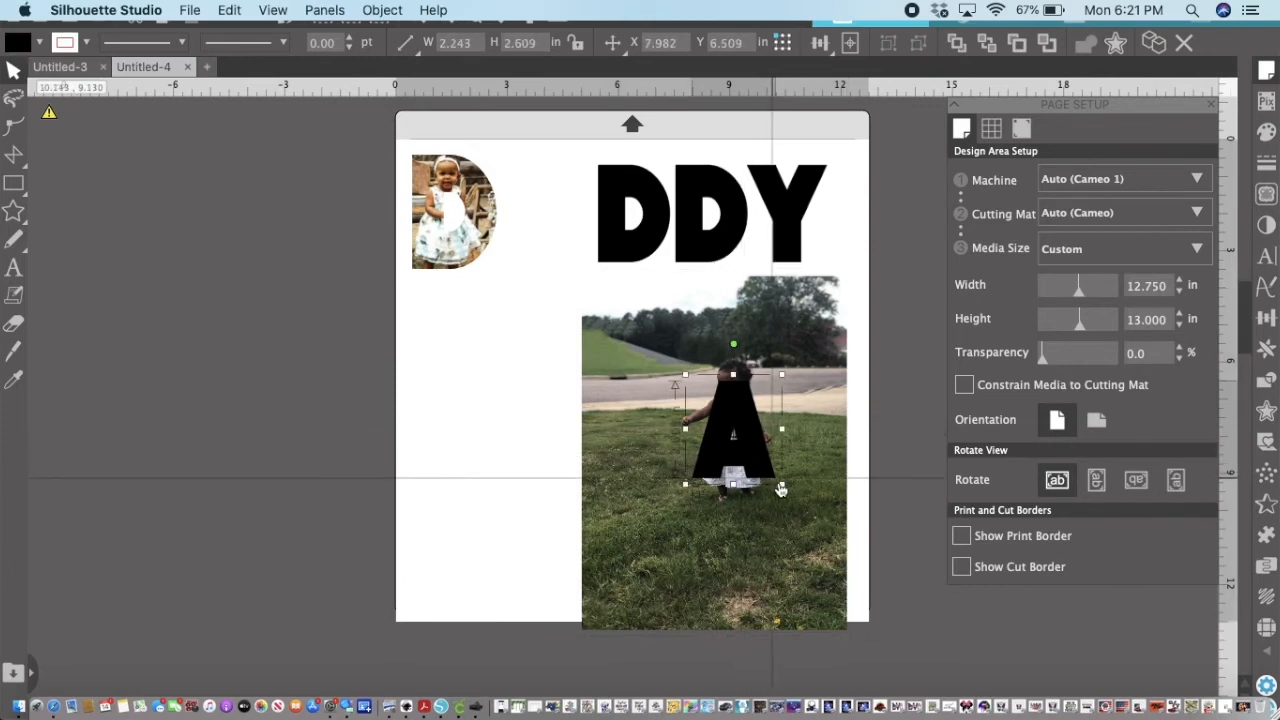
{"action": "left_click_drag", "start_coordinate": [786, 491], "coordinate": [759, 423]}
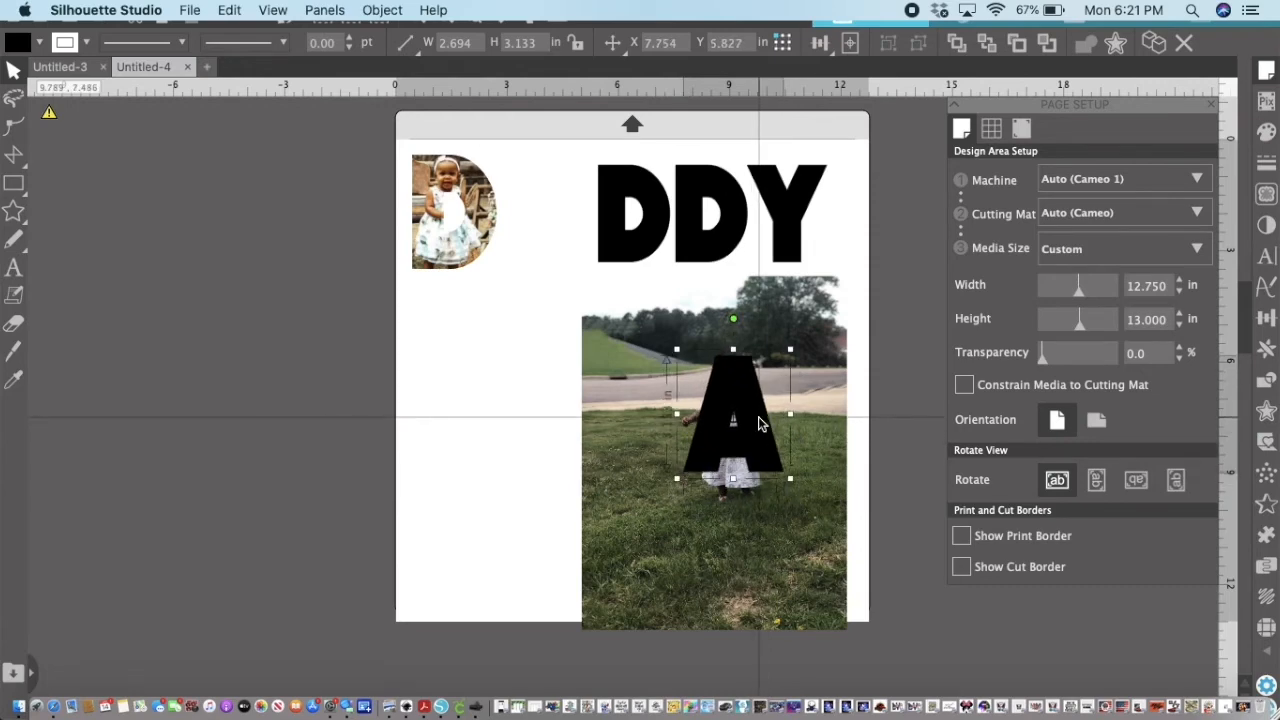
{"action": "left_click", "coordinate": [512, 468]}
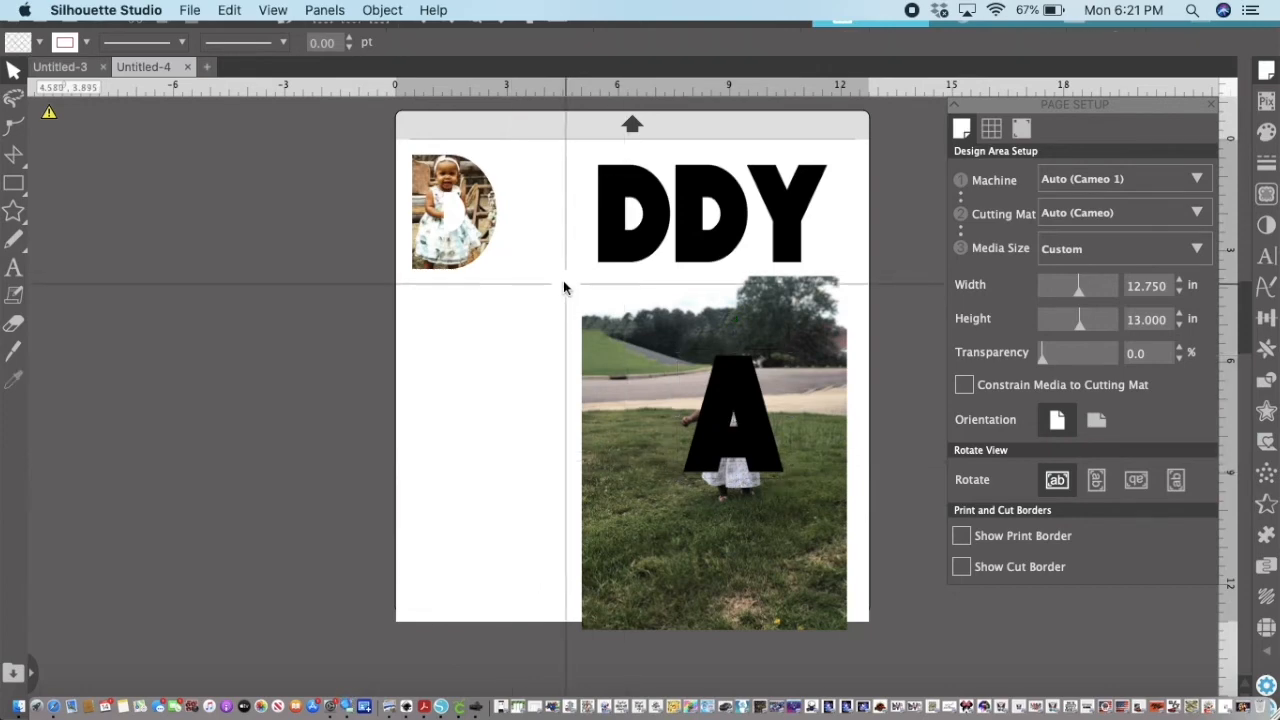
- Crop the lawn photo to the shape of the A
{"action": "left_click", "coordinate": [691, 323]}
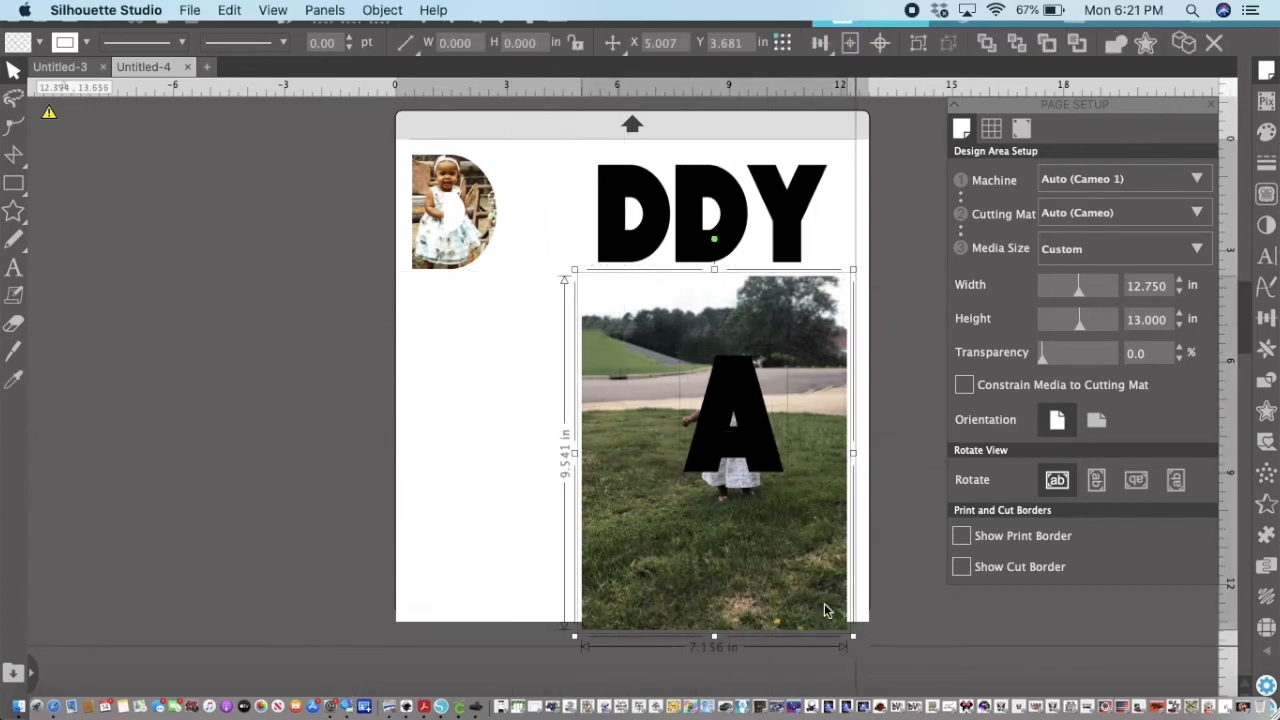
{"action": "left_click", "coordinate": [392, 12]}
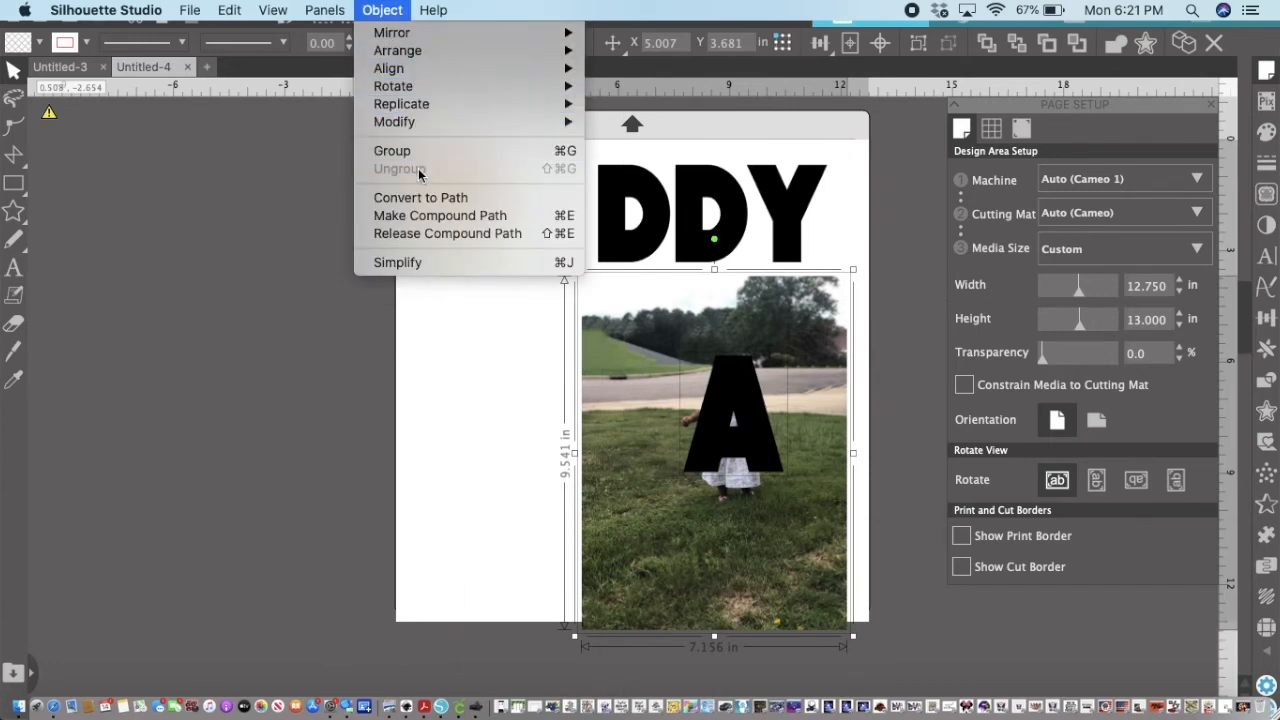
{"action": "mouse_move", "coordinate": [418, 129]}
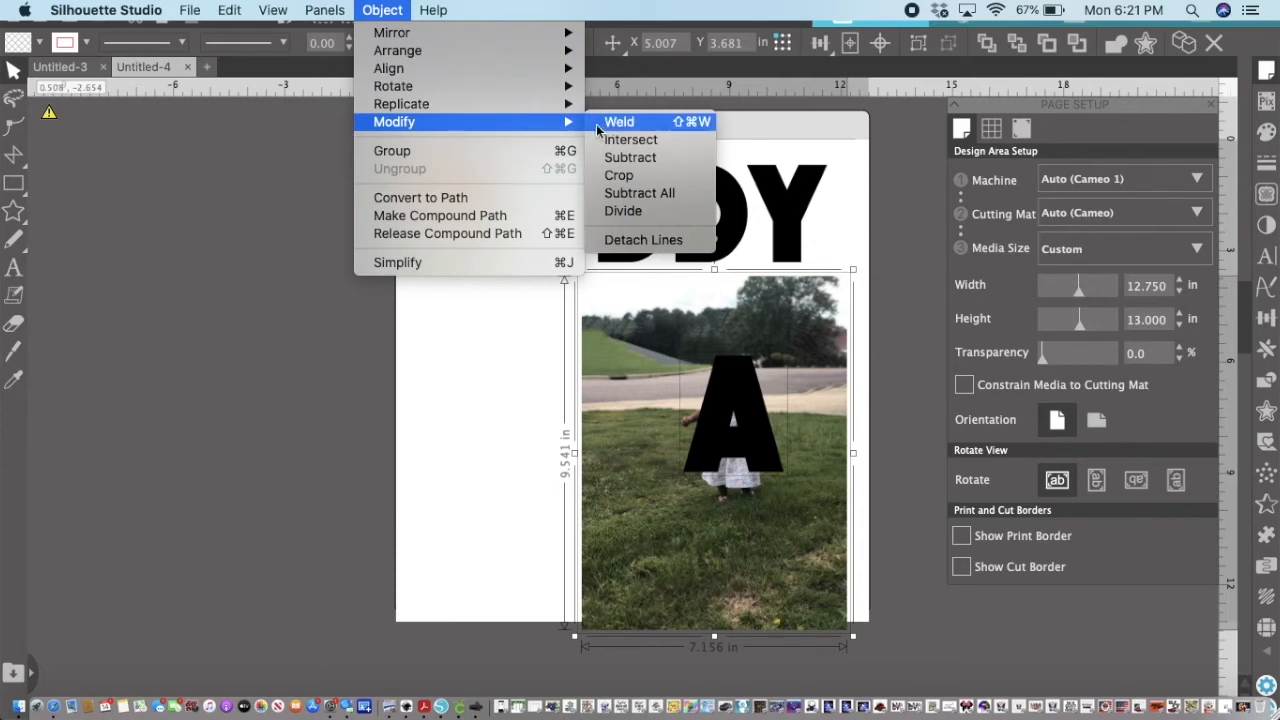
{"action": "left_click", "coordinate": [628, 176]}
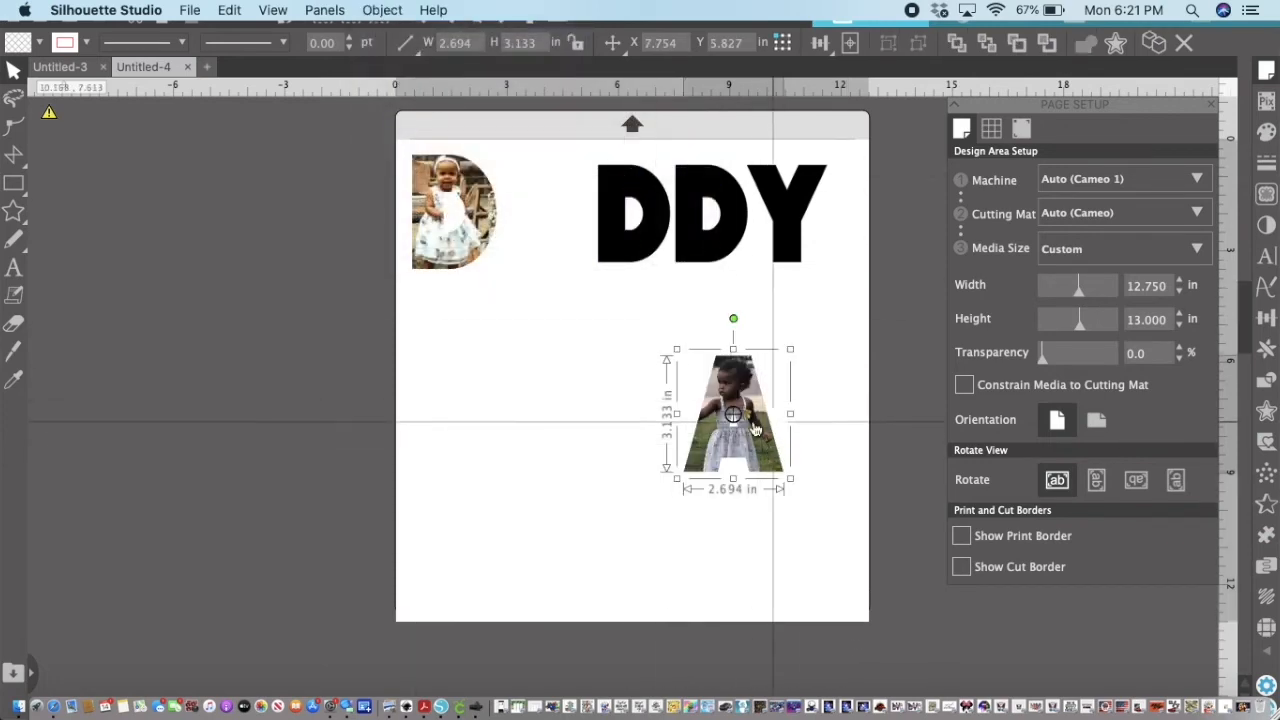
- Place the photo-filled A right after the photo-filled D and scale it to about 2.71 in wide and 3.15 in high
{"action": "left_click_drag", "start_coordinate": [750, 430], "coordinate": [550, 382]}
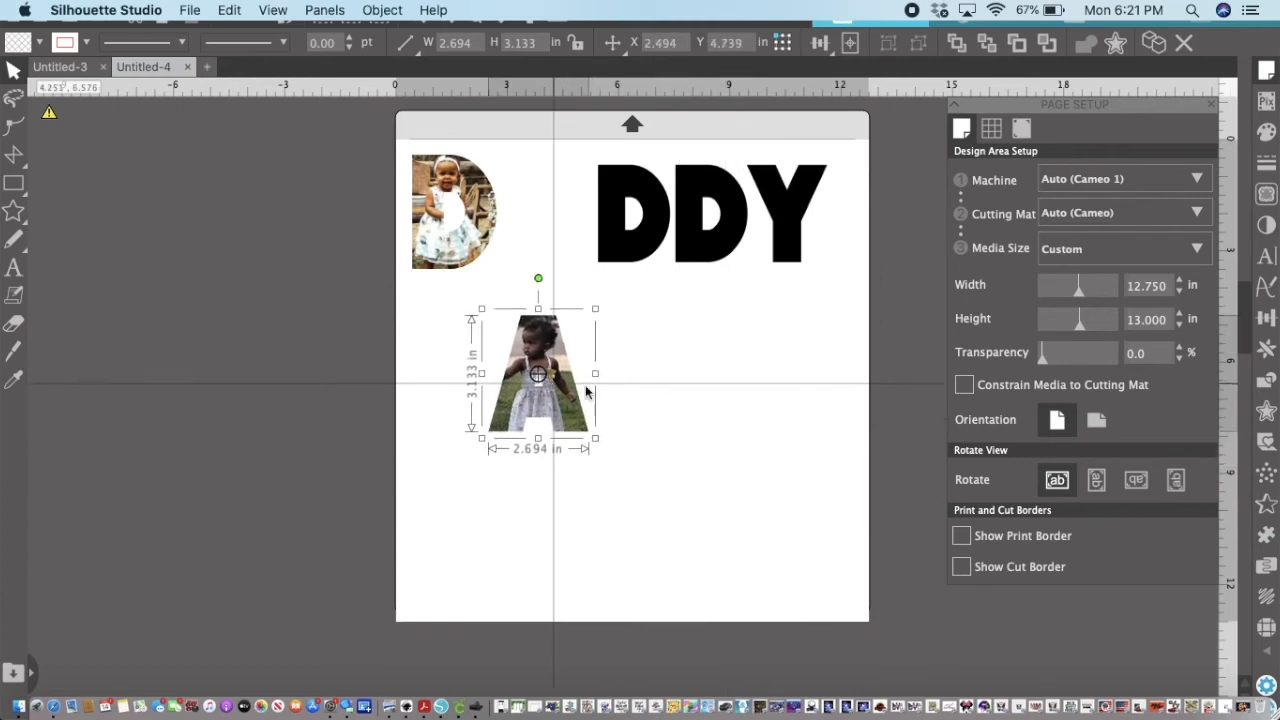
{"action": "left_click", "coordinate": [722, 400]}
{"action": "left_click", "coordinate": [541, 404]}
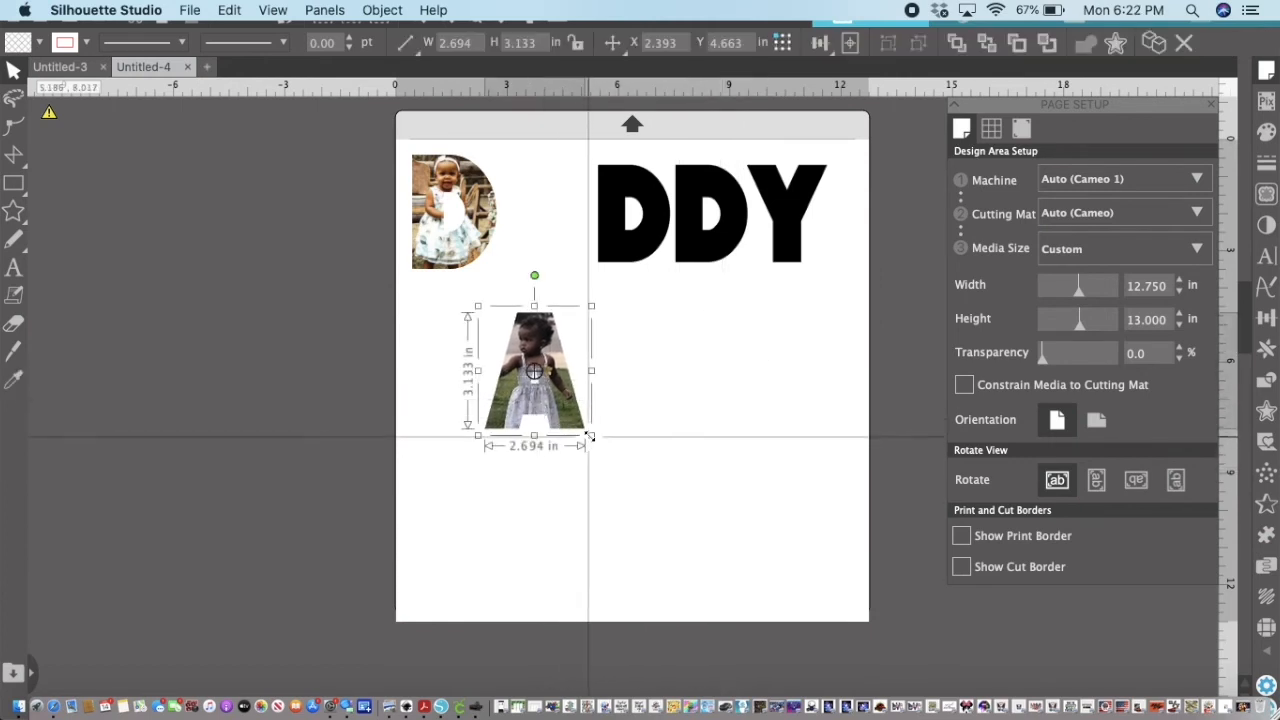
{"action": "left_click_drag", "start_coordinate": [591, 436], "coordinate": [632, 452]}
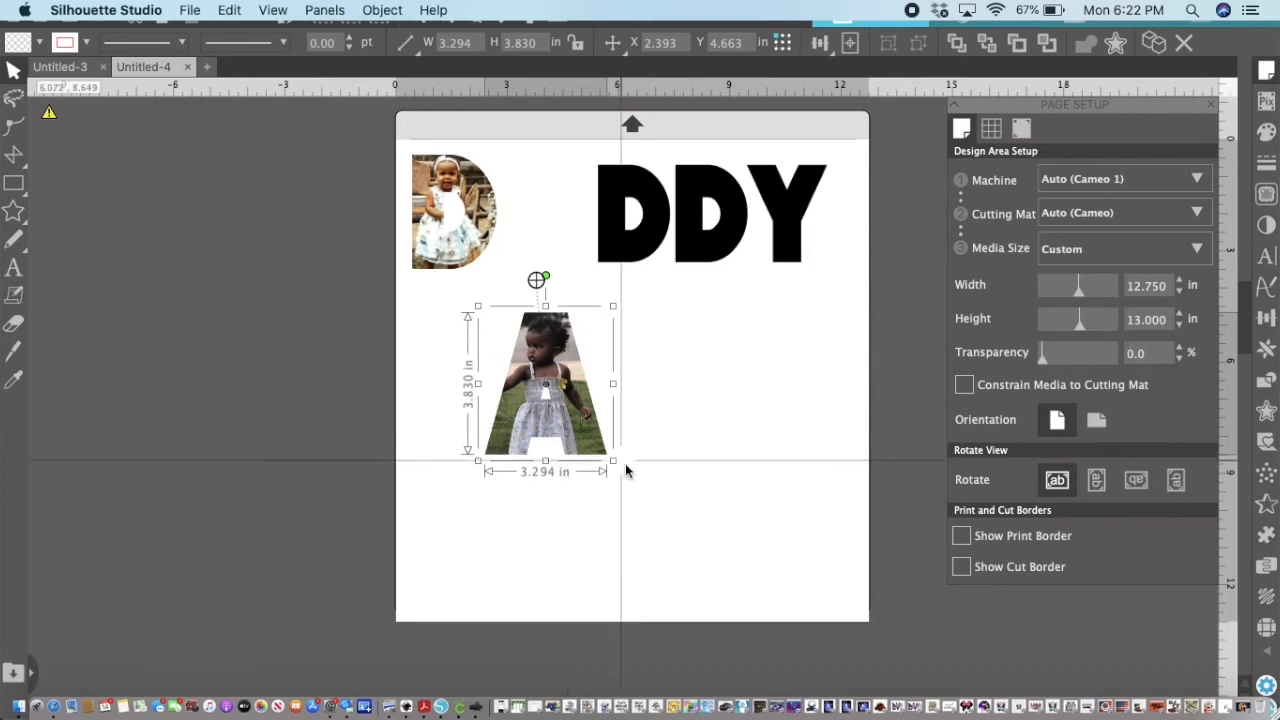
{"action": "left_click", "coordinate": [652, 441]}
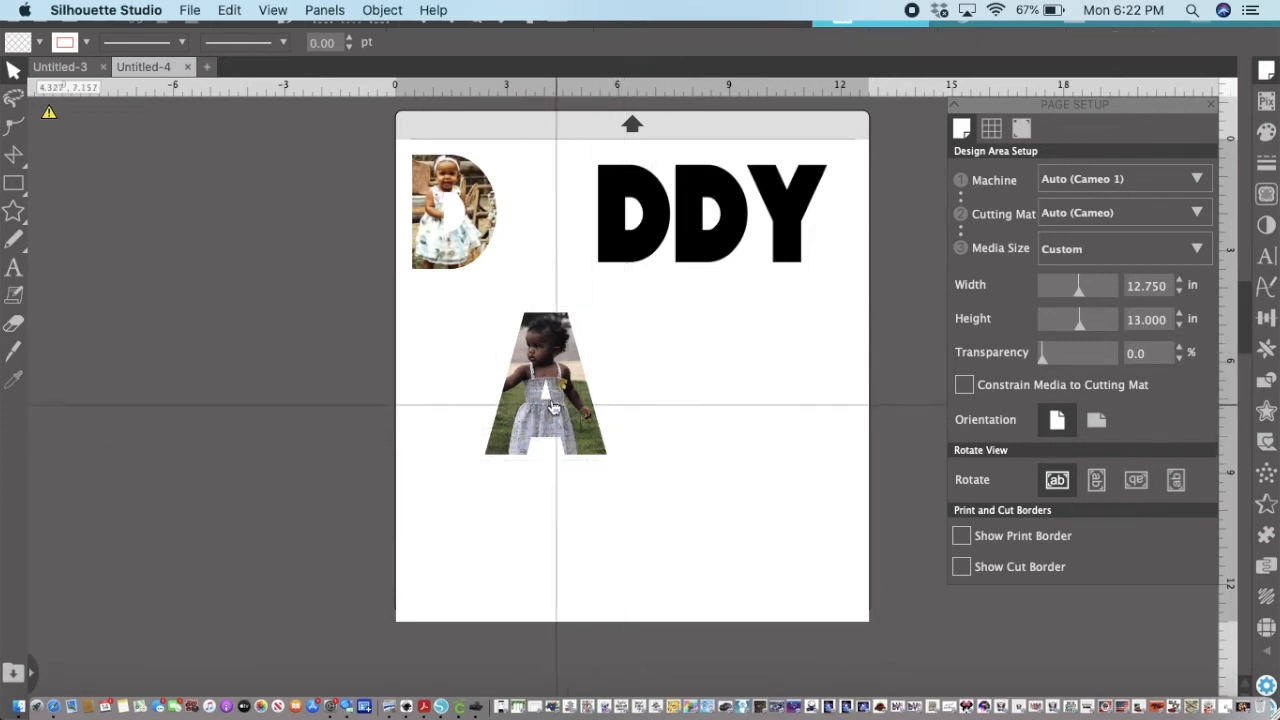
{"action": "left_click", "coordinate": [553, 407]}
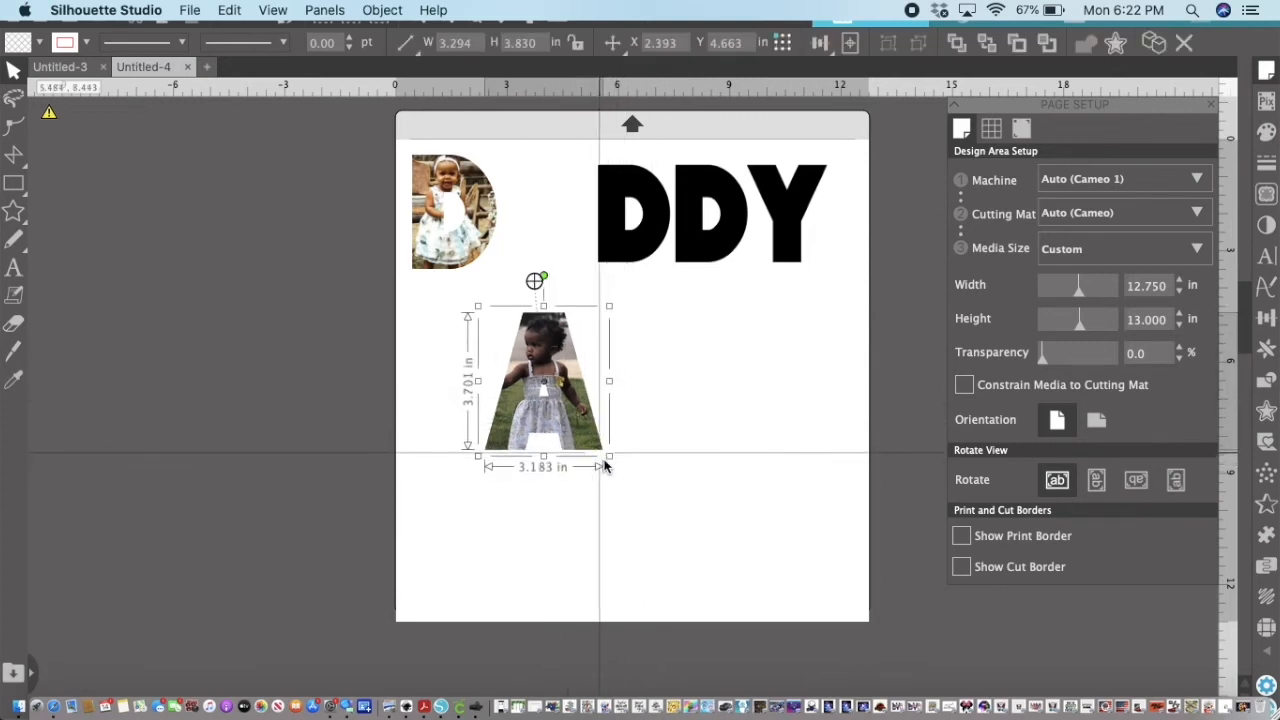
{"action": "left_click_drag", "start_coordinate": [604, 465], "coordinate": [595, 452]}
{"action": "left_click_drag", "start_coordinate": [548, 375], "coordinate": [543, 224]}
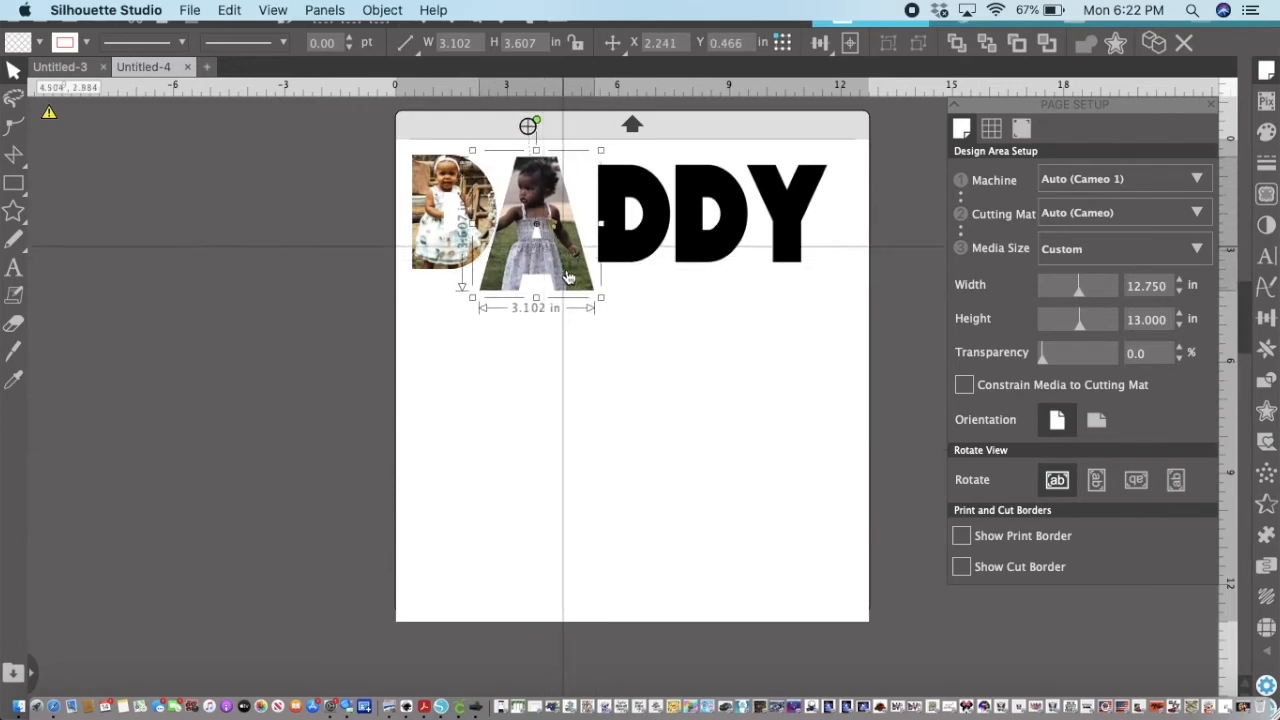
{"action": "left_click_drag", "start_coordinate": [601, 296], "coordinate": [593, 280]}
{"action": "left_click_drag", "start_coordinate": [557, 216], "coordinate": [560, 210]}
- Move the first remaining black D out of the word to the lower middle of the page
{"action": "left_click", "coordinate": [638, 229]}
{"action": "left_click_drag", "start_coordinate": [638, 229], "coordinate": [633, 472]}
{"action": "left_click", "coordinate": [702, 457]}
{"action": "key", "text": "v"}
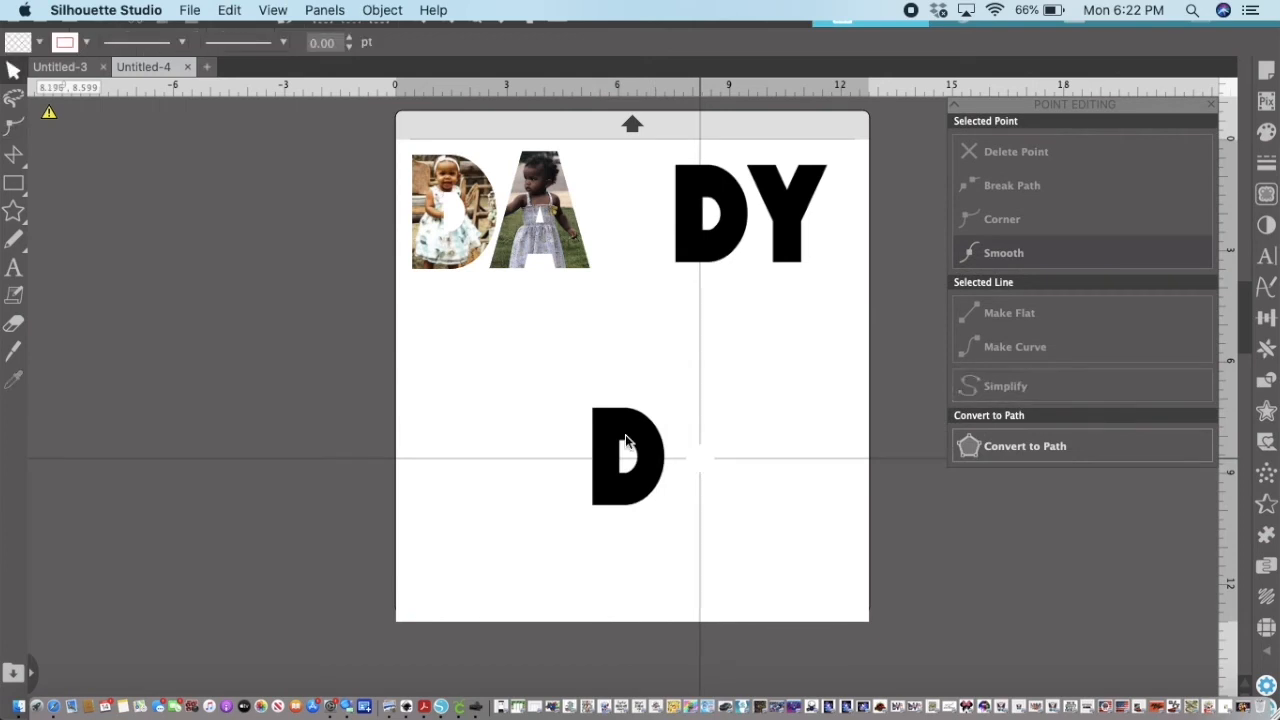
- Merge the photo IMG_4780.JPG into the design and scale it down to fit below the word, covering the loose D
{"action": "left_click", "coordinate": [190, 10]}
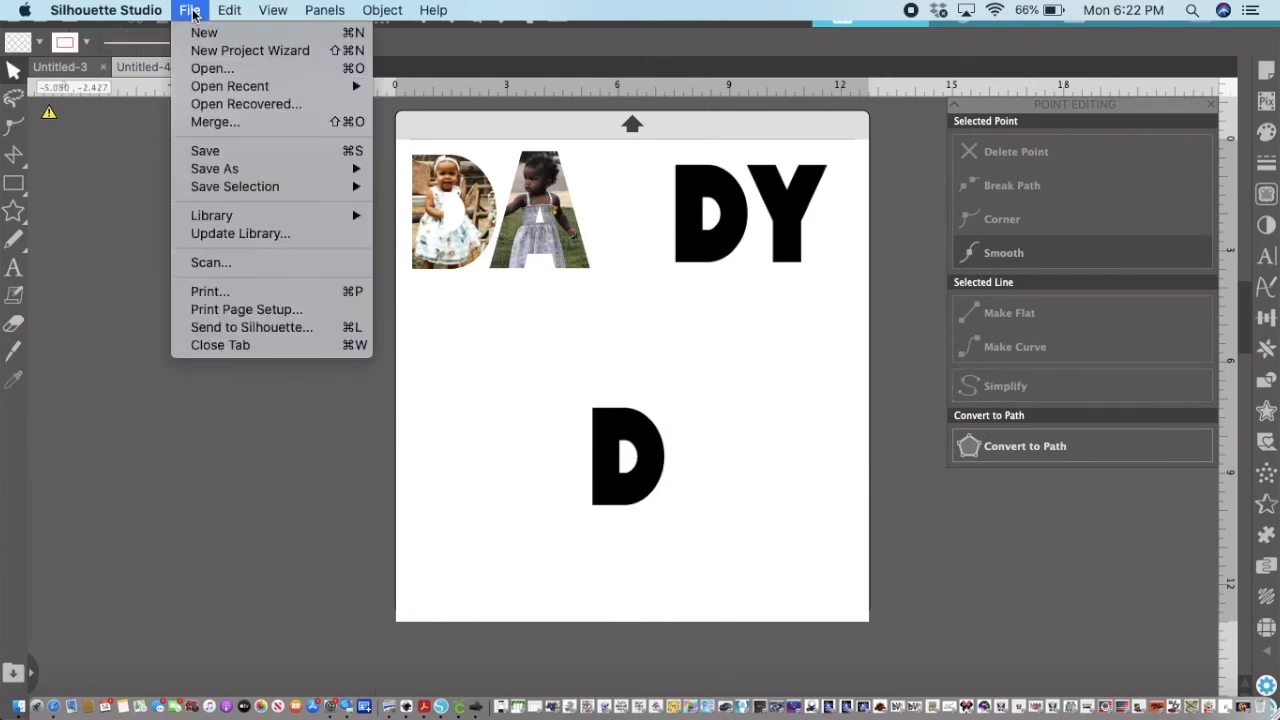
{"action": "left_click", "coordinate": [229, 122]}
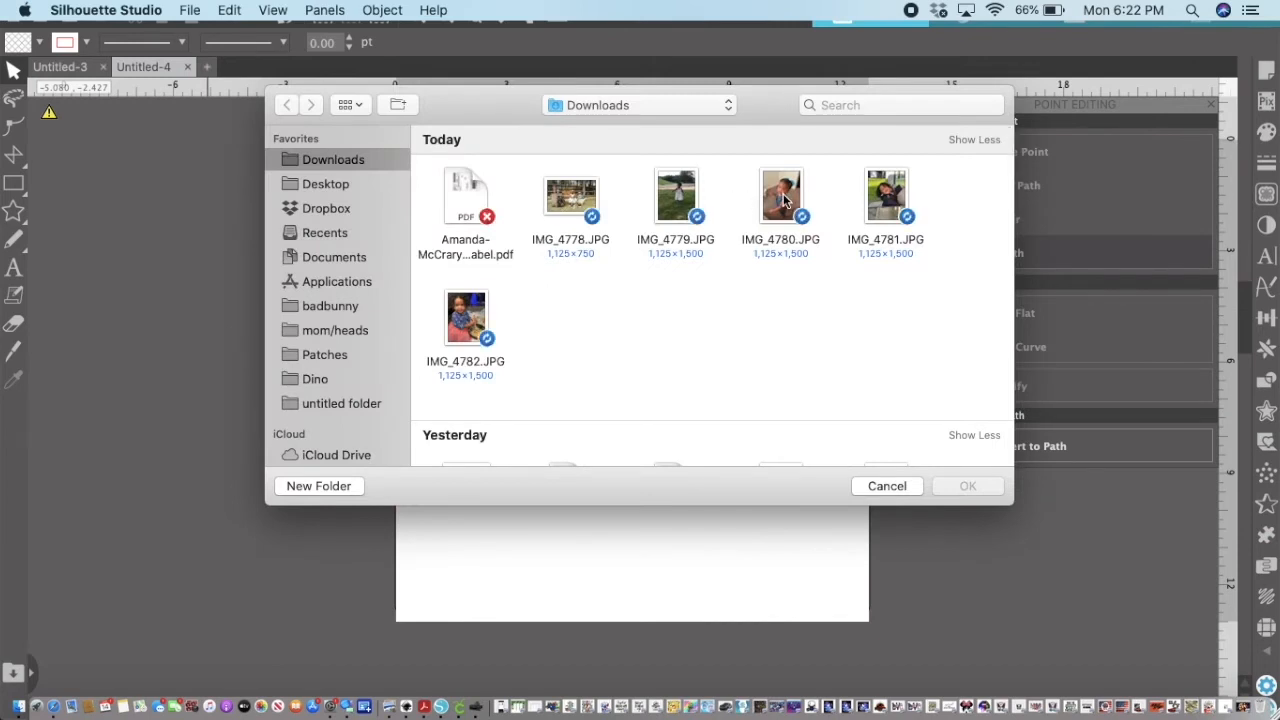
{"action": "double_click", "coordinate": [784, 200]}
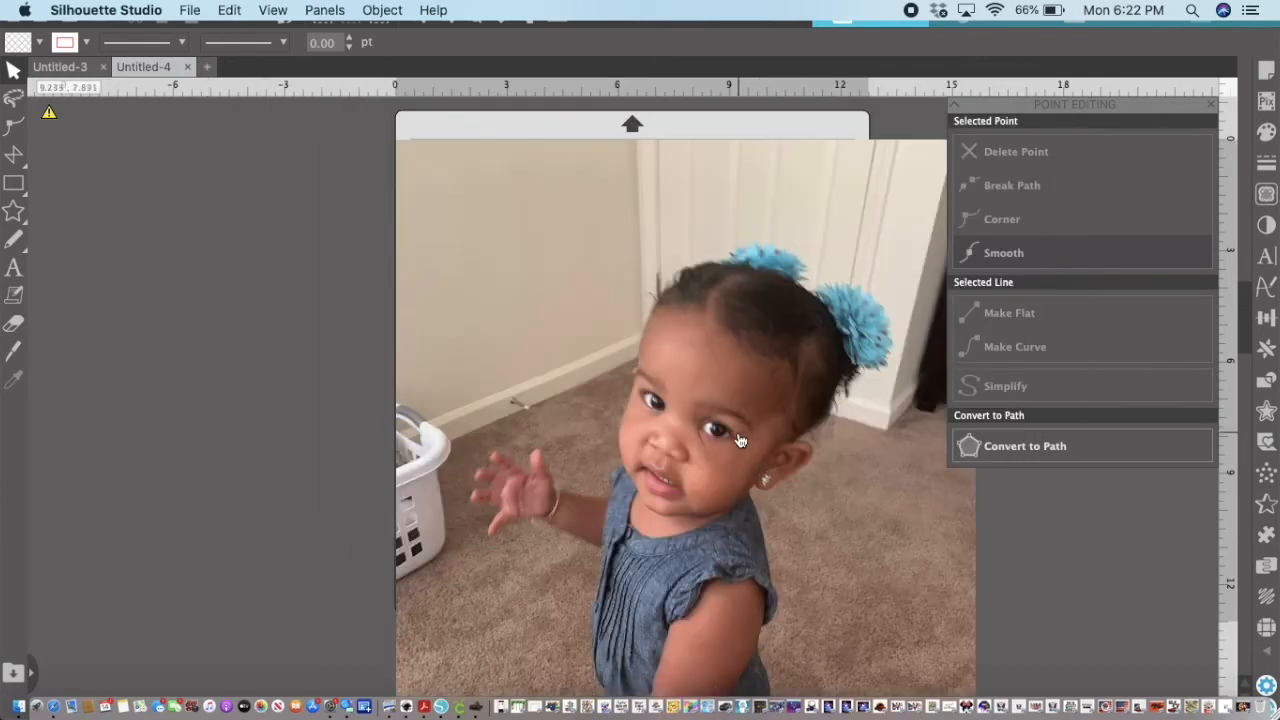
{"action": "left_click_drag", "start_coordinate": [740, 441], "coordinate": [601, 407]}
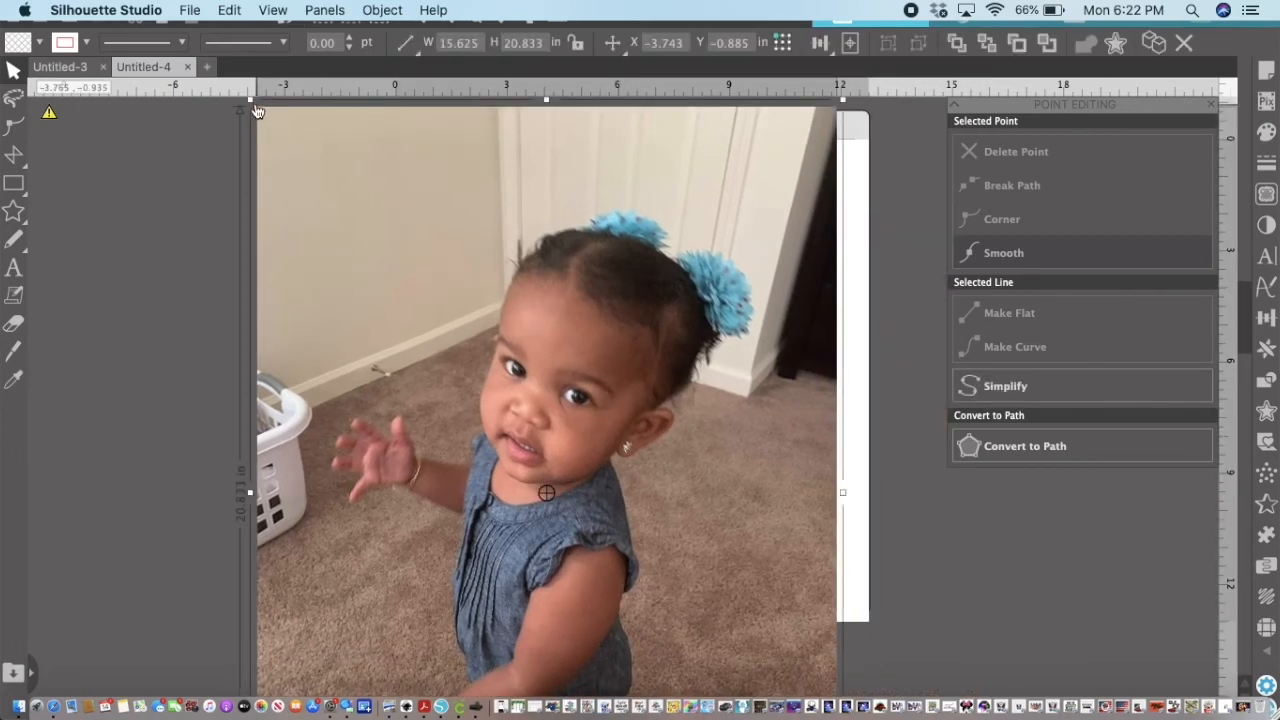
{"action": "left_click_drag", "start_coordinate": [252, 101], "coordinate": [657, 356]}
- Move the photo-filled D and A slightly upward to the top of the printable page area
{"action": "left_click", "coordinate": [524, 213]}
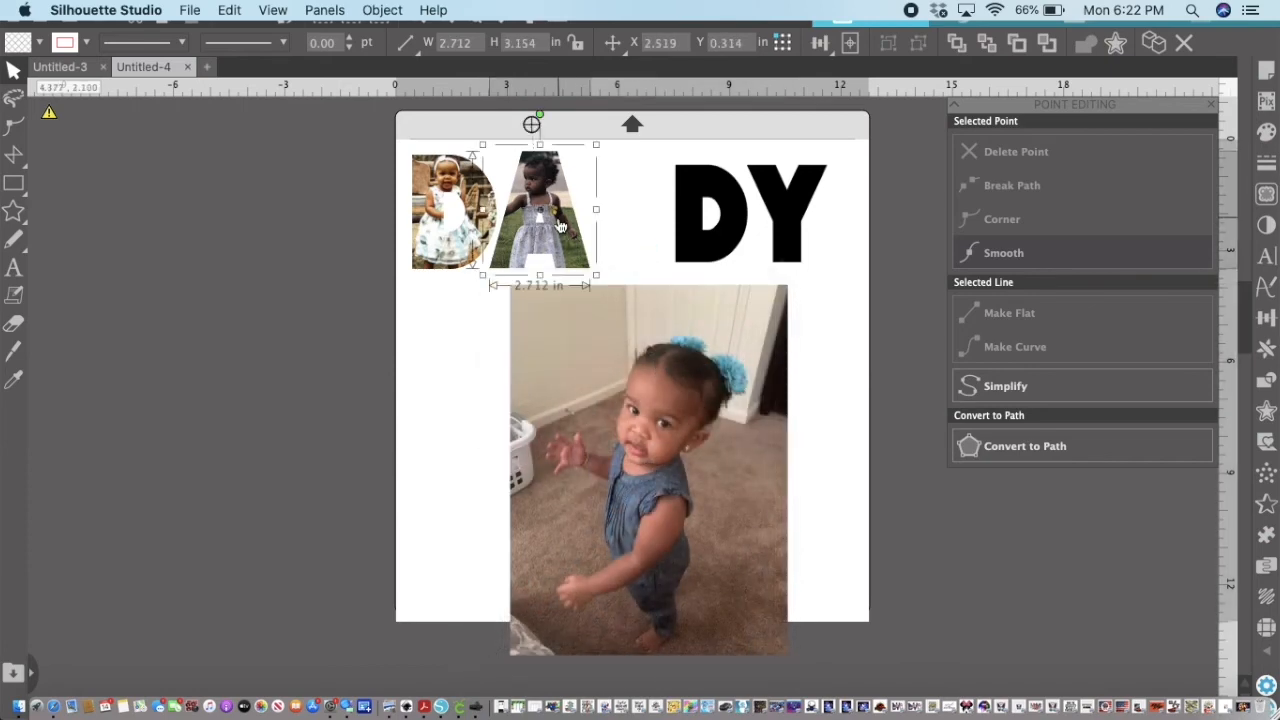
{"action": "double_click", "coordinate": [524, 213]}
{"action": "left_click", "coordinate": [775, 400]}
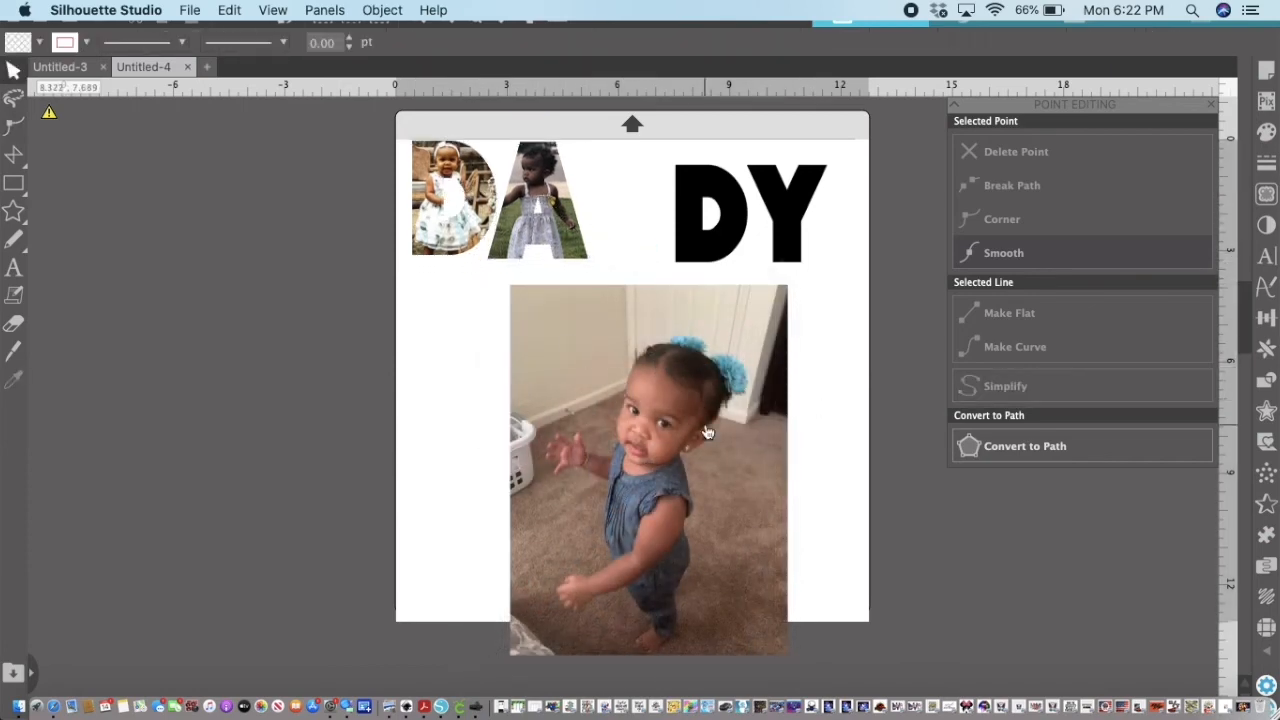
- Scale the indoor photo to about 6.85 in wide and 9.14 in high and send it behind the loose D
{"action": "mouse_move", "coordinate": [794, 281]}
{"action": "left_mouse_down"}
{"action": "mouse_move", "coordinate": [789, 305]}
{"action": "mouse_move", "coordinate": [788, 276]}
{"action": "left_mouse_up"}
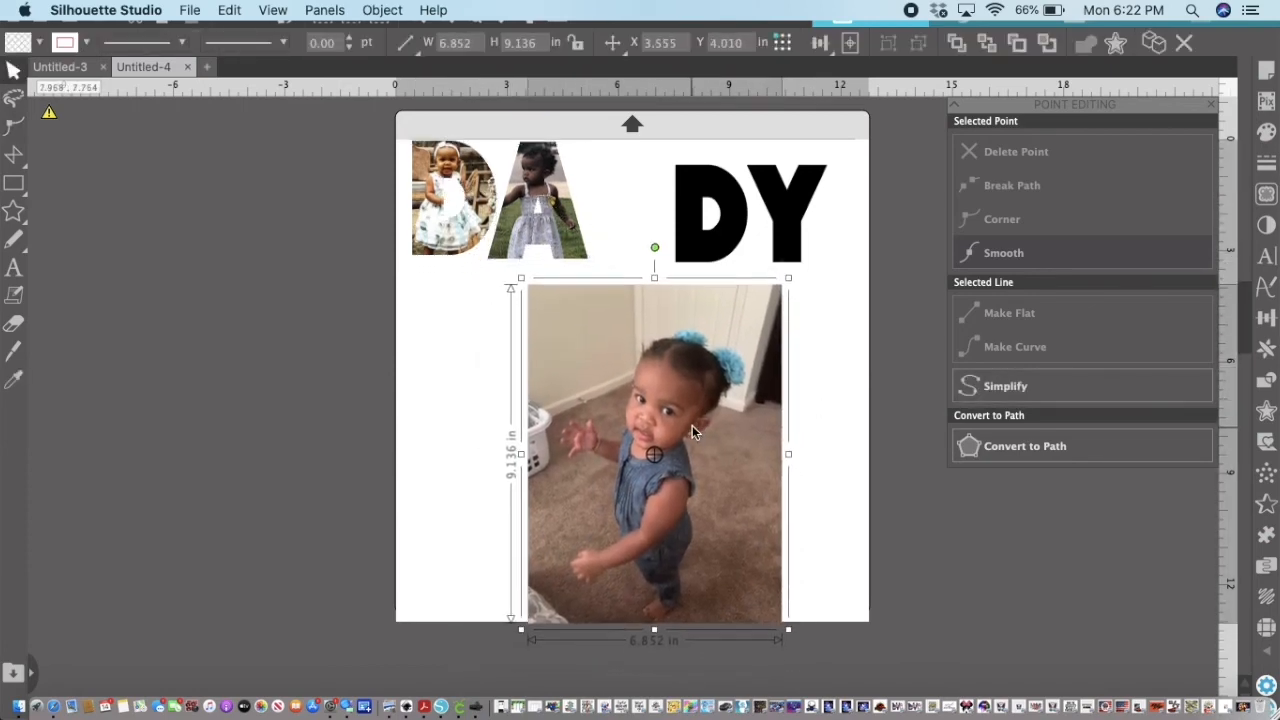
{"action": "left_click", "coordinate": [383, 11]}
{"action": "mouse_move", "coordinate": [405, 52]}
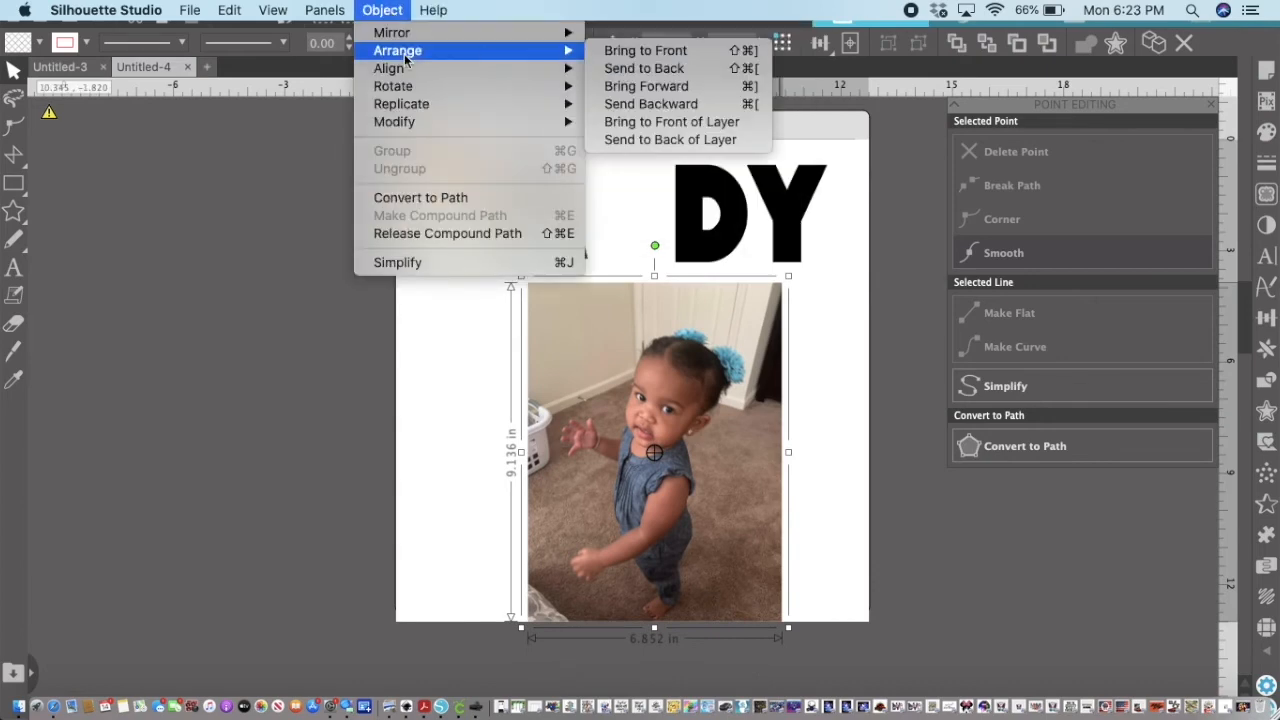
{"action": "left_click", "coordinate": [649, 68]}
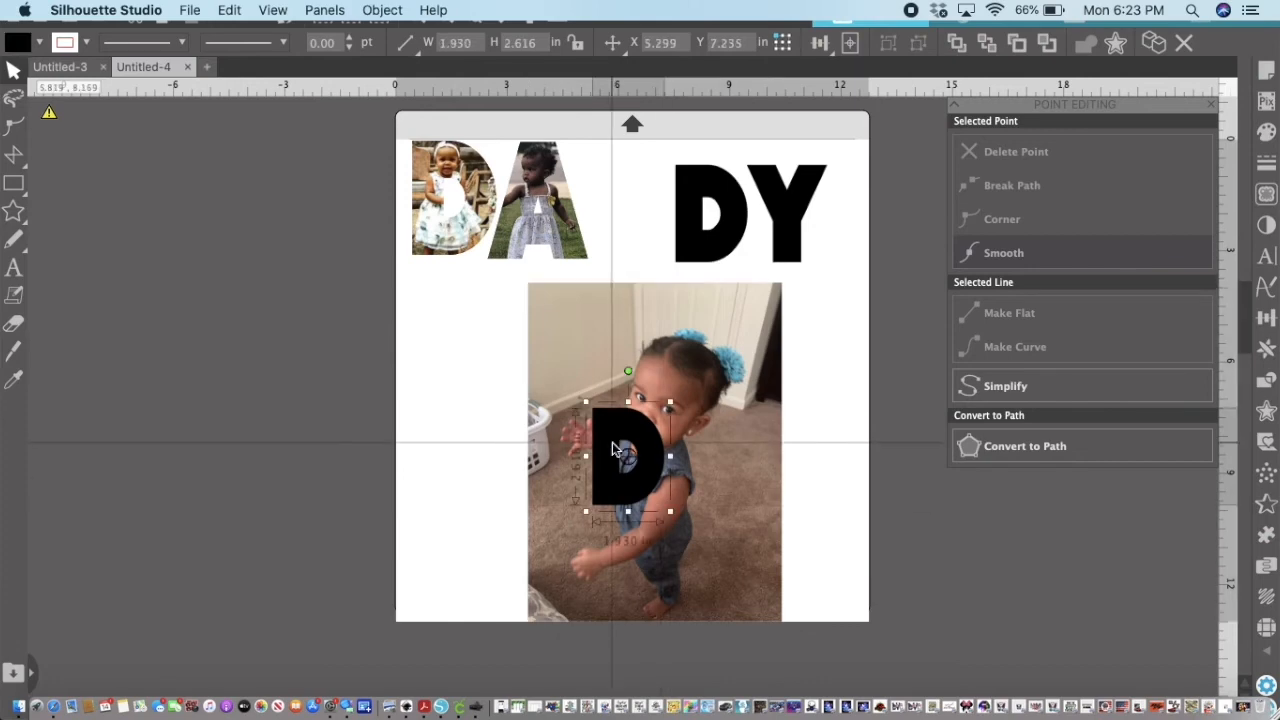
- Move the loose D over the child's face and enlarge it proportionally to about 3.18 in wide and 4.31 in high
{"action": "left_click_drag", "start_coordinate": [614, 445], "coordinate": [657, 378]}
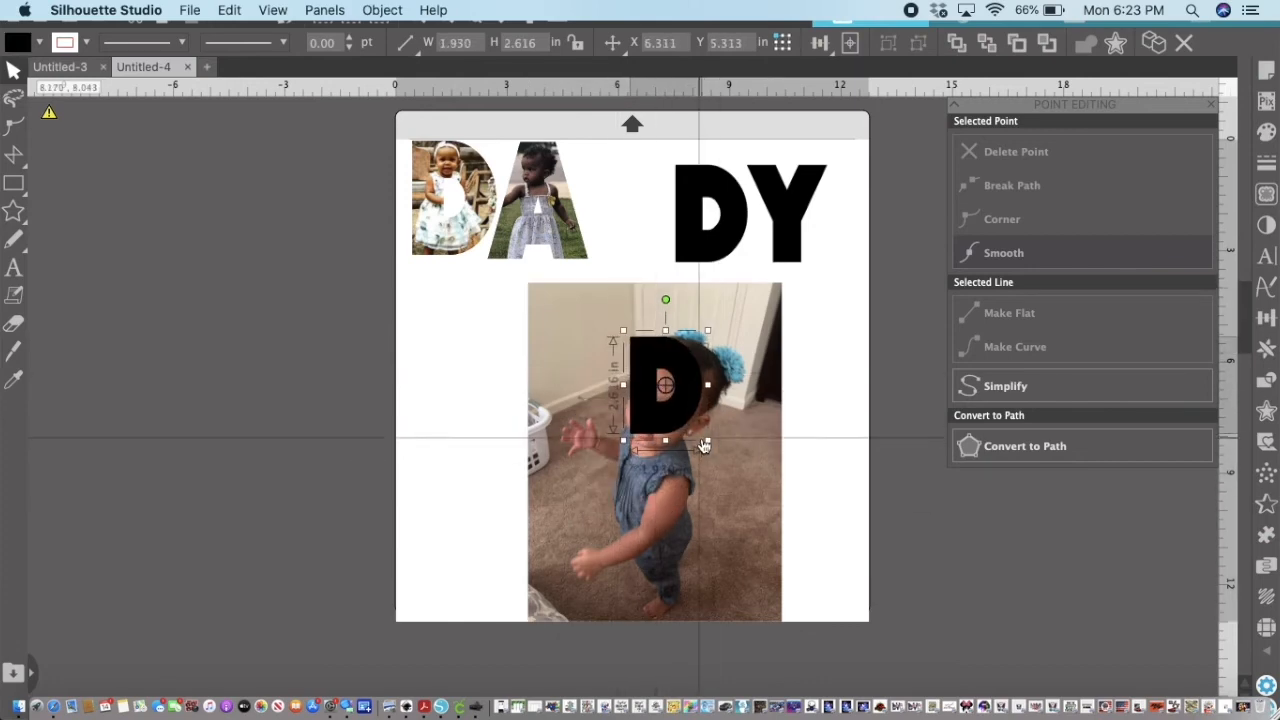
{"action": "left_click_drag", "start_coordinate": [707, 443], "coordinate": [750, 502]}
{"action": "left_click_drag", "start_coordinate": [696, 464], "coordinate": [706, 454]}
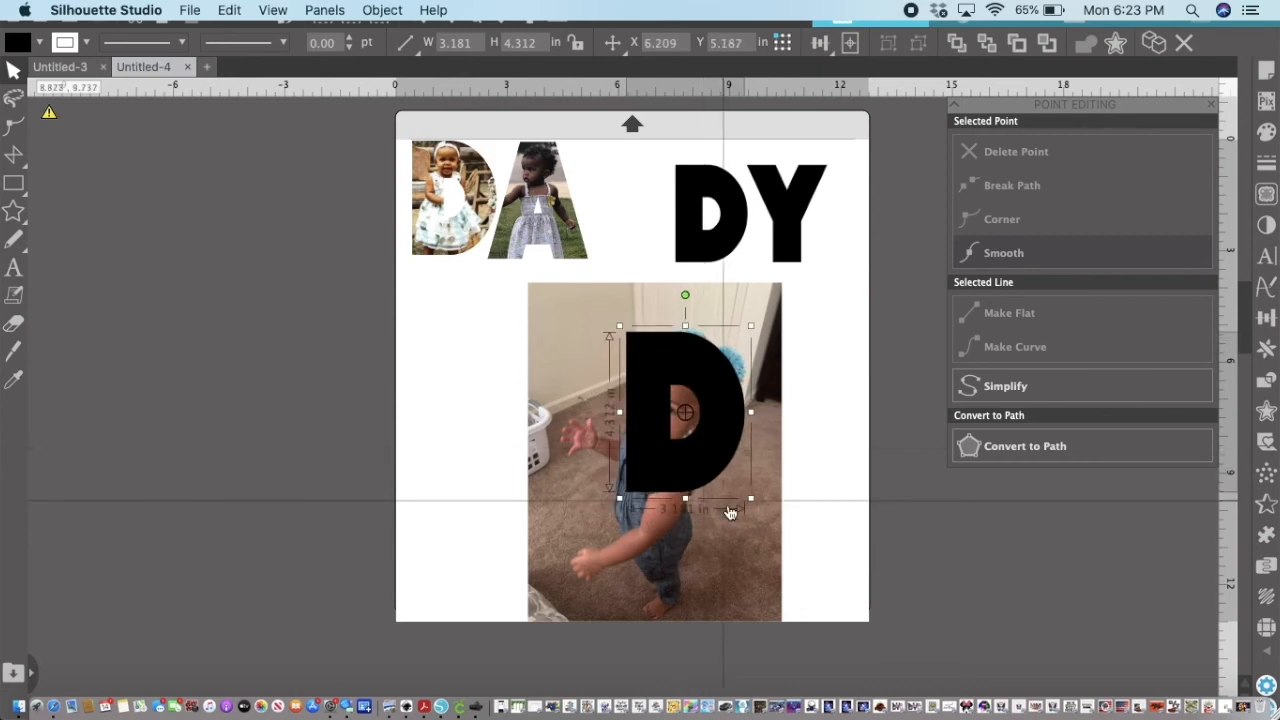
- Stretch the loose D taller and fine-tune its position so it covers the child's head and upper body
{"action": "left_click_drag", "start_coordinate": [685, 497], "coordinate": [685, 516]}
{"action": "mouse_move", "coordinate": [751, 424]}
{"action": "left_mouse_down"}
{"action": "mouse_move", "coordinate": [740, 424]}
{"action": "mouse_move", "coordinate": [763, 420]}
{"action": "left_mouse_up"}
{"action": "right_click", "coordinate": [718, 382]}
{"action": "left_click", "coordinate": [726, 391]}
{"action": "left_click", "coordinate": [611, 382]}
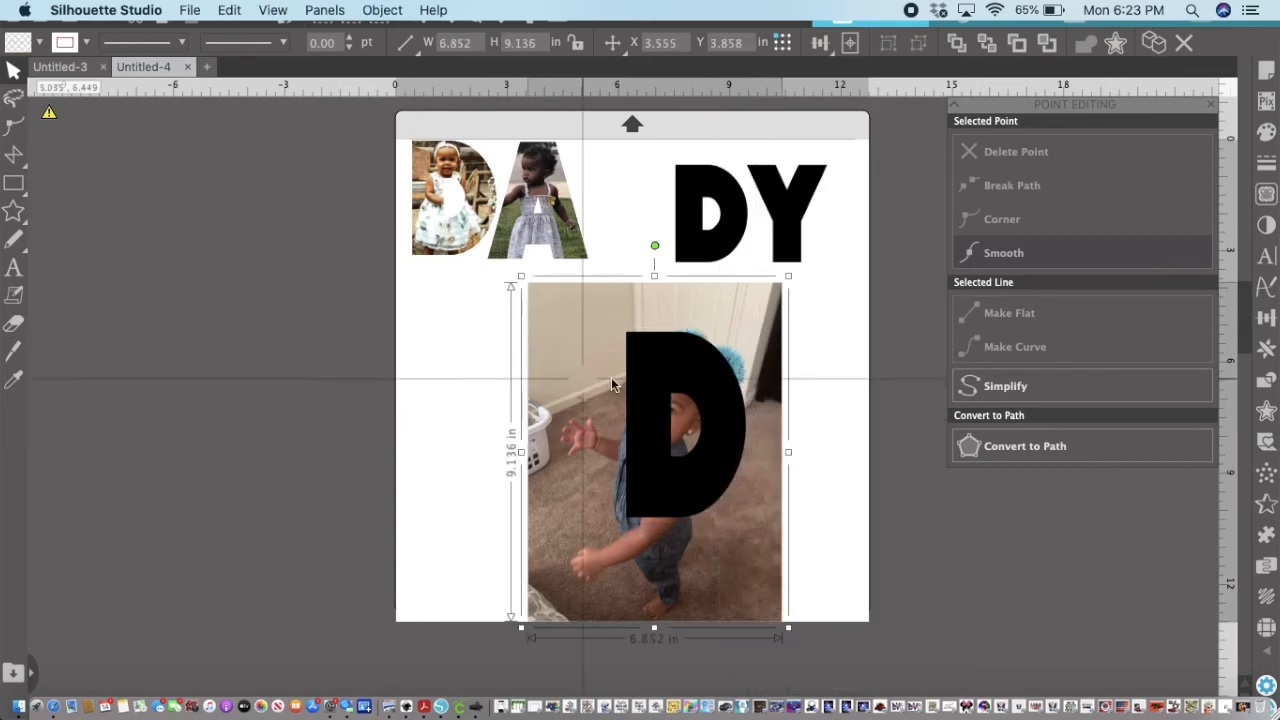
{"action": "mouse_move", "coordinate": [681, 382]}
{"action": "left_mouse_down"}
{"action": "mouse_move", "coordinate": [699, 408]}
{"action": "mouse_move", "coordinate": [660, 434]}
{"action": "mouse_move", "coordinate": [671, 380]}
{"action": "left_mouse_up"}
{"action": "left_click", "coordinate": [703, 518]}
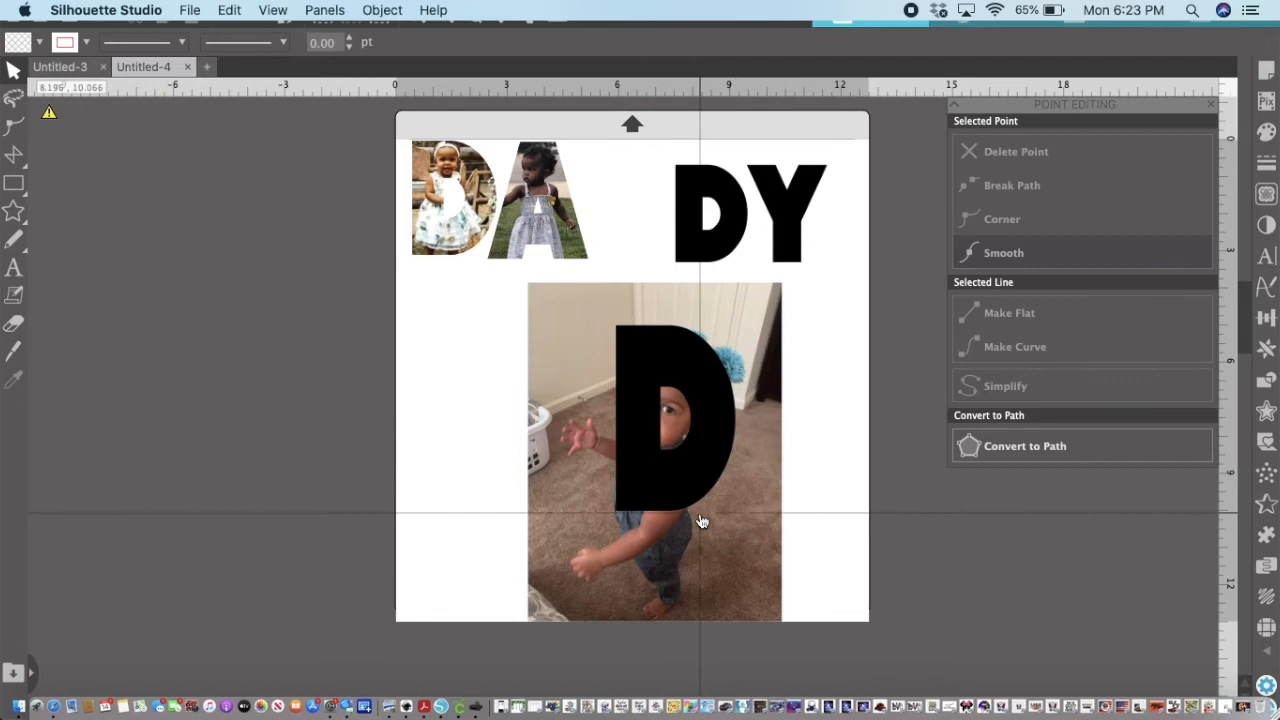
- Stretch and reposition the loose D over the child's face until it is about 3.21 in wide and 4.06 in high
{"action": "left_click", "coordinate": [645, 480]}
{"action": "left_click_drag", "start_coordinate": [674, 523], "coordinate": [677, 541]}
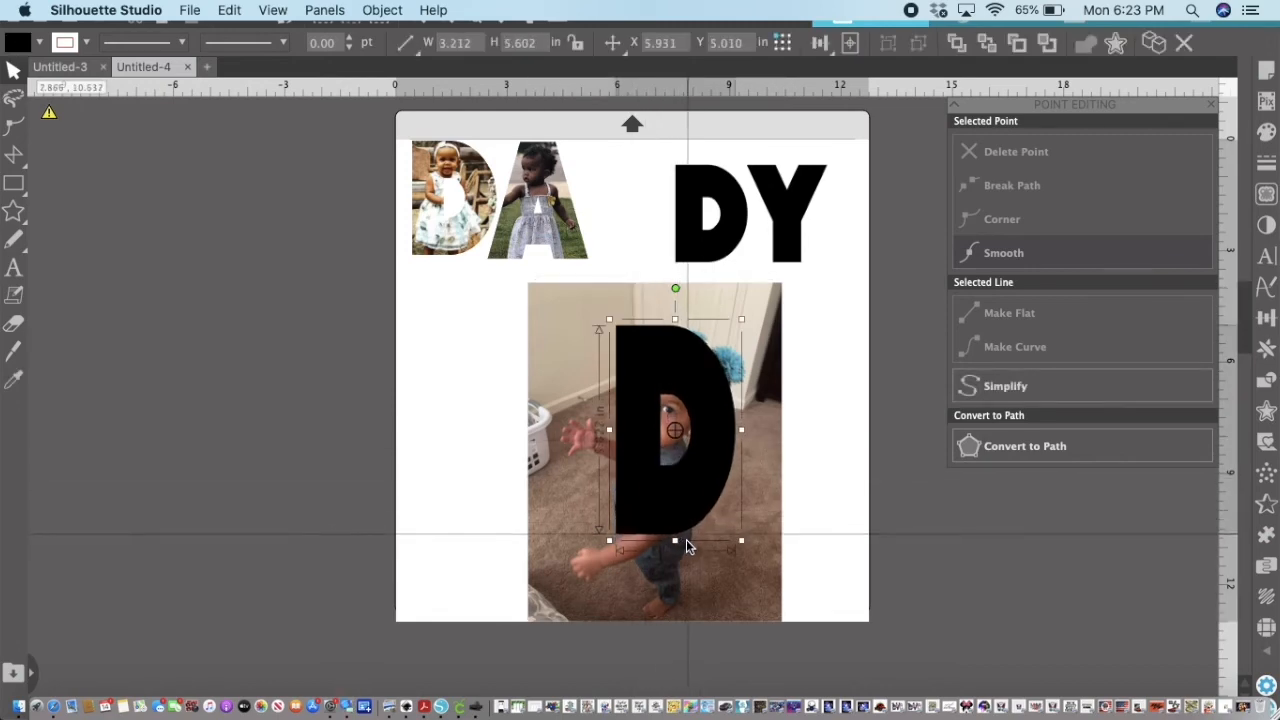
{"action": "left_click_drag", "start_coordinate": [609, 429], "coordinate": [567, 430]}
{"action": "left_click_drag", "start_coordinate": [674, 412], "coordinate": [729, 434]}
{"action": "left_click_drag", "start_coordinate": [674, 537], "coordinate": [660, 521]}
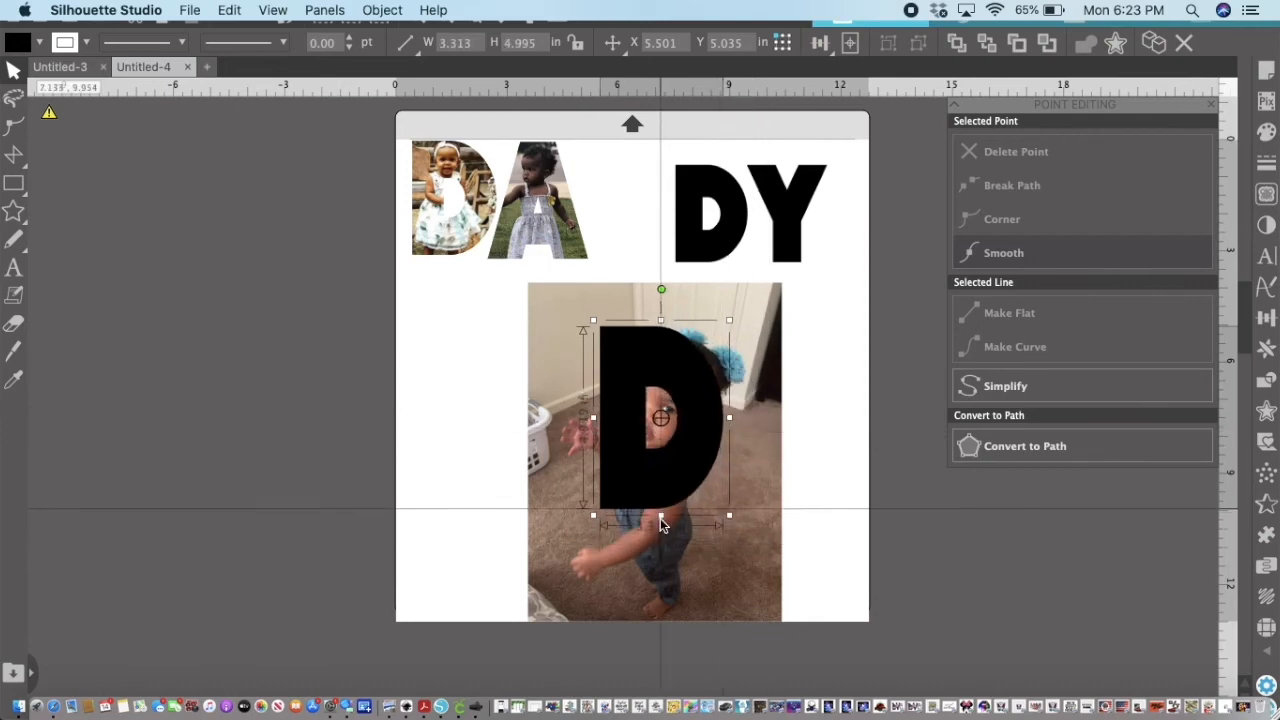
{"action": "left_click_drag", "start_coordinate": [697, 408], "coordinate": [717, 418]}
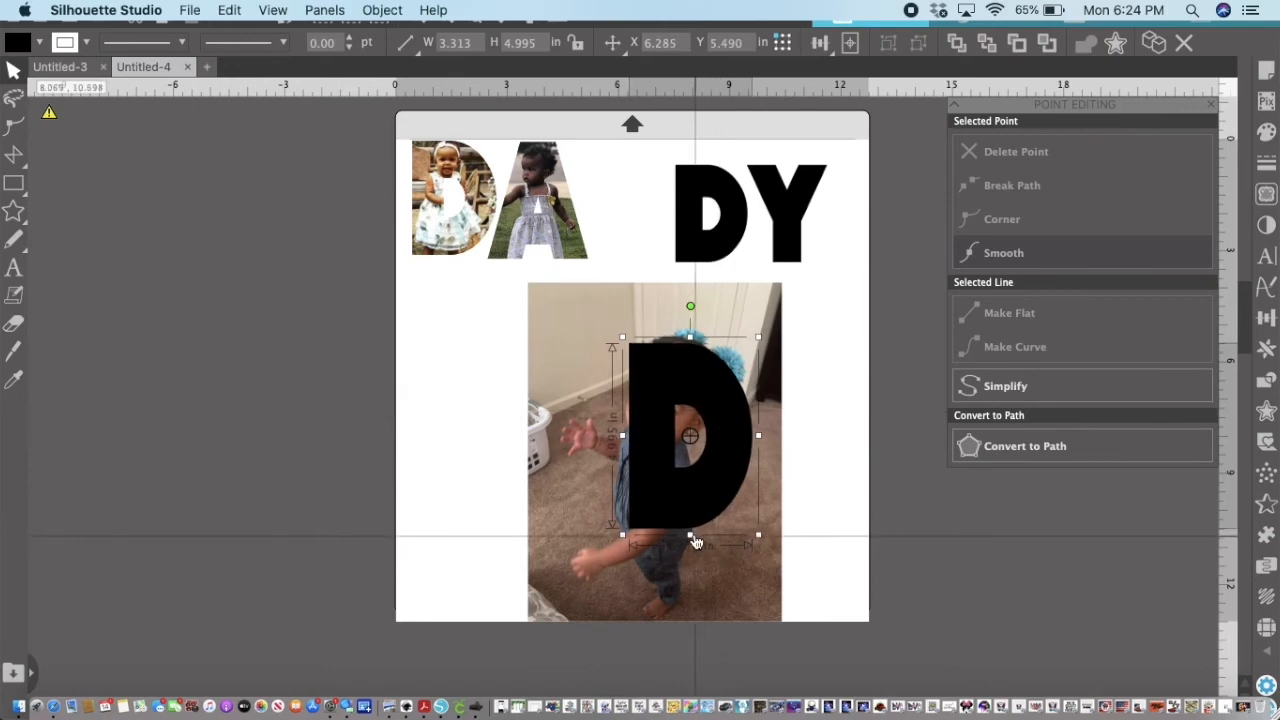
{"action": "left_click_drag", "start_coordinate": [721, 384], "coordinate": [577, 427]}
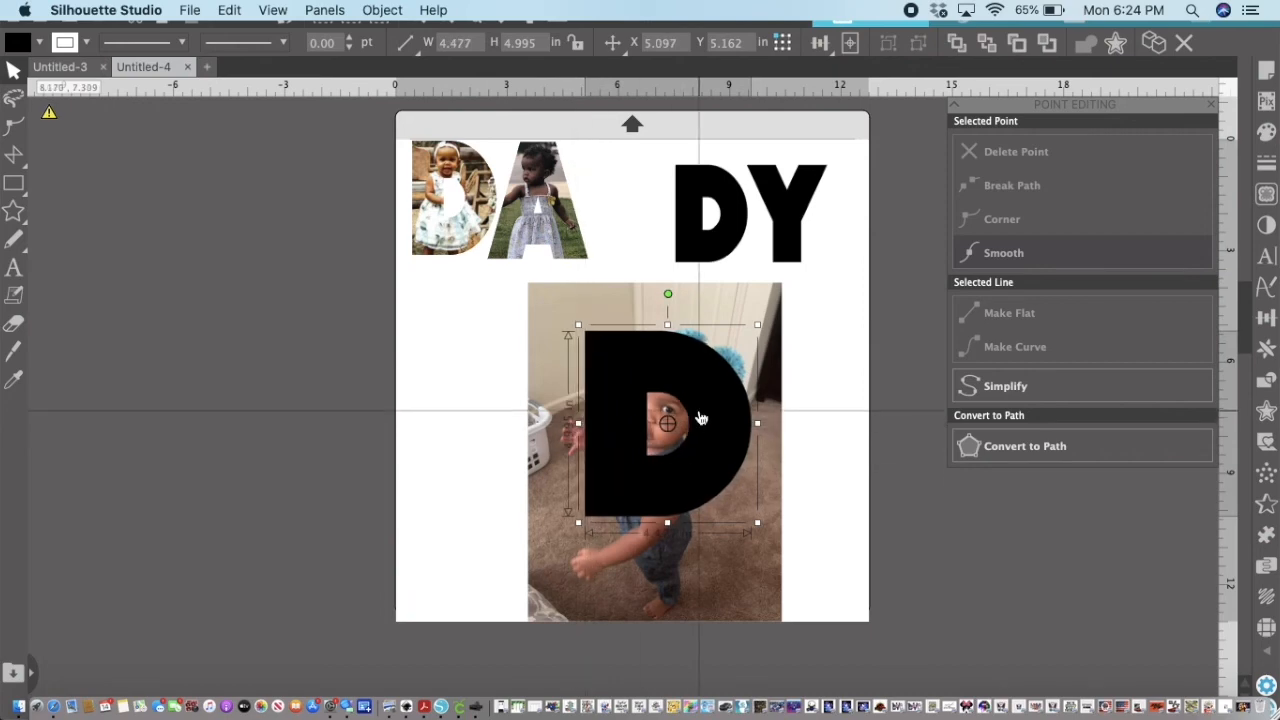
{"action": "left_click_drag", "start_coordinate": [667, 526], "coordinate": [667, 488]}
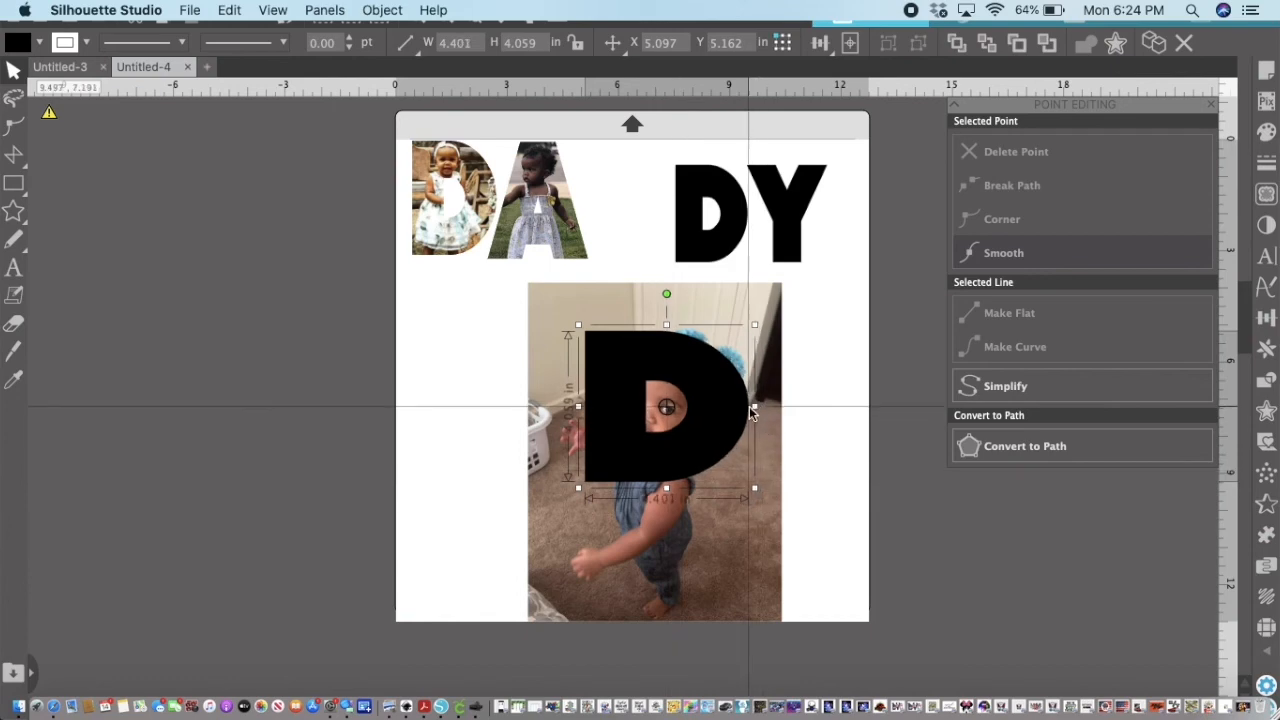
{"action": "left_click_drag", "start_coordinate": [750, 408], "coordinate": [698, 399]}
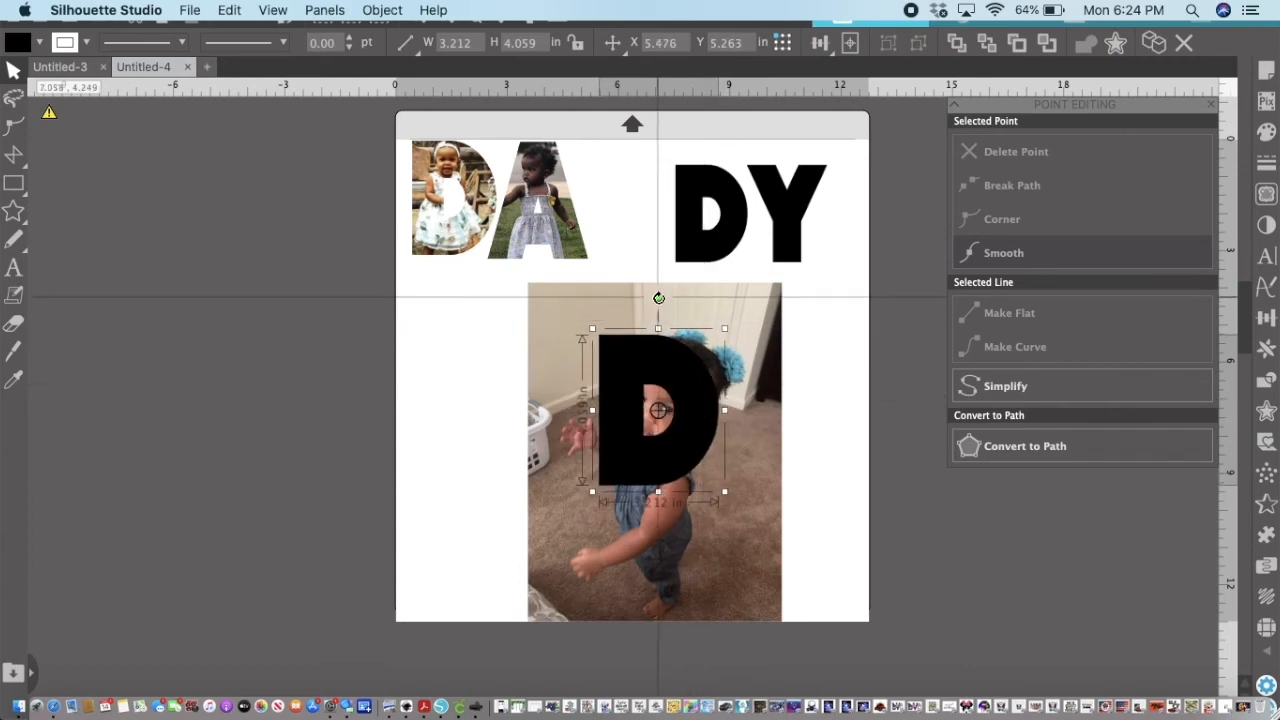
- Rotate the loose D clockwise over the child's tilted head and shrink it to about 2.47 in wide and 3.08 in high
{"action": "left_click_drag", "start_coordinate": [661, 298], "coordinate": [705, 310]}
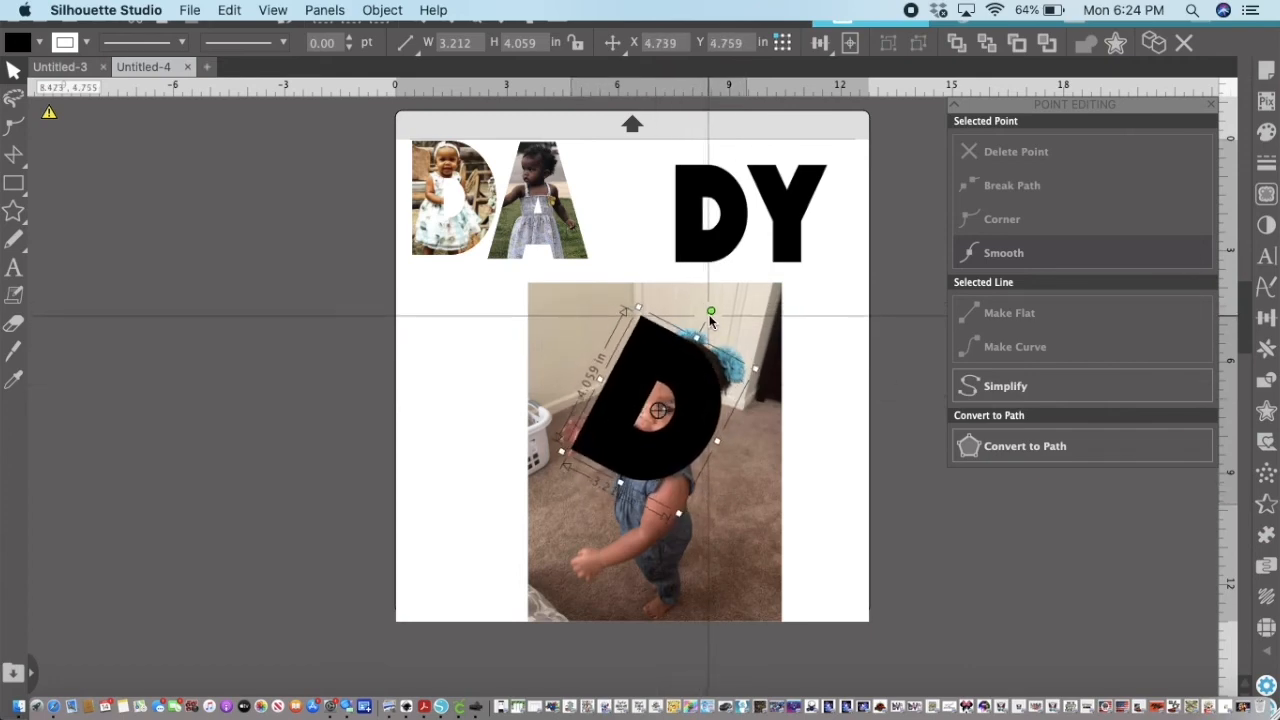
{"action": "left_click_drag", "start_coordinate": [700, 378], "coordinate": [705, 378]}
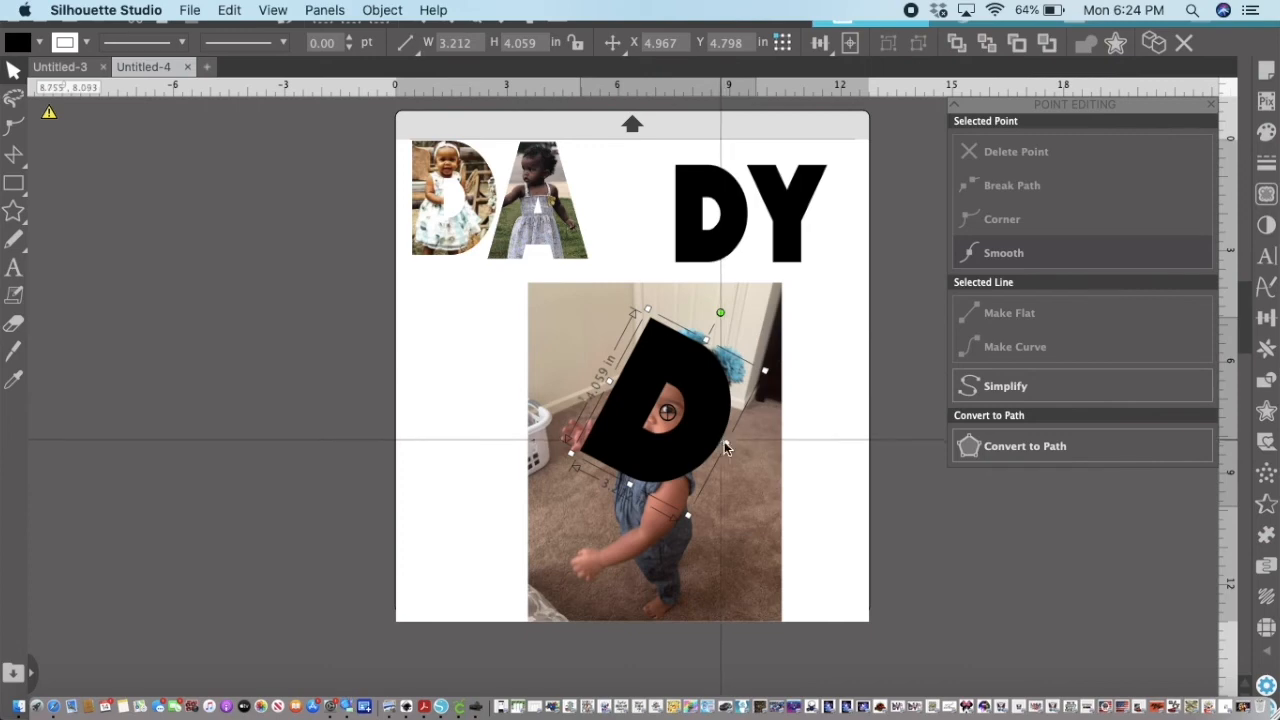
{"action": "left_click_drag", "start_coordinate": [726, 449], "coordinate": [701, 366]}
{"action": "left_click_drag", "start_coordinate": [630, 478], "coordinate": [659, 457]}
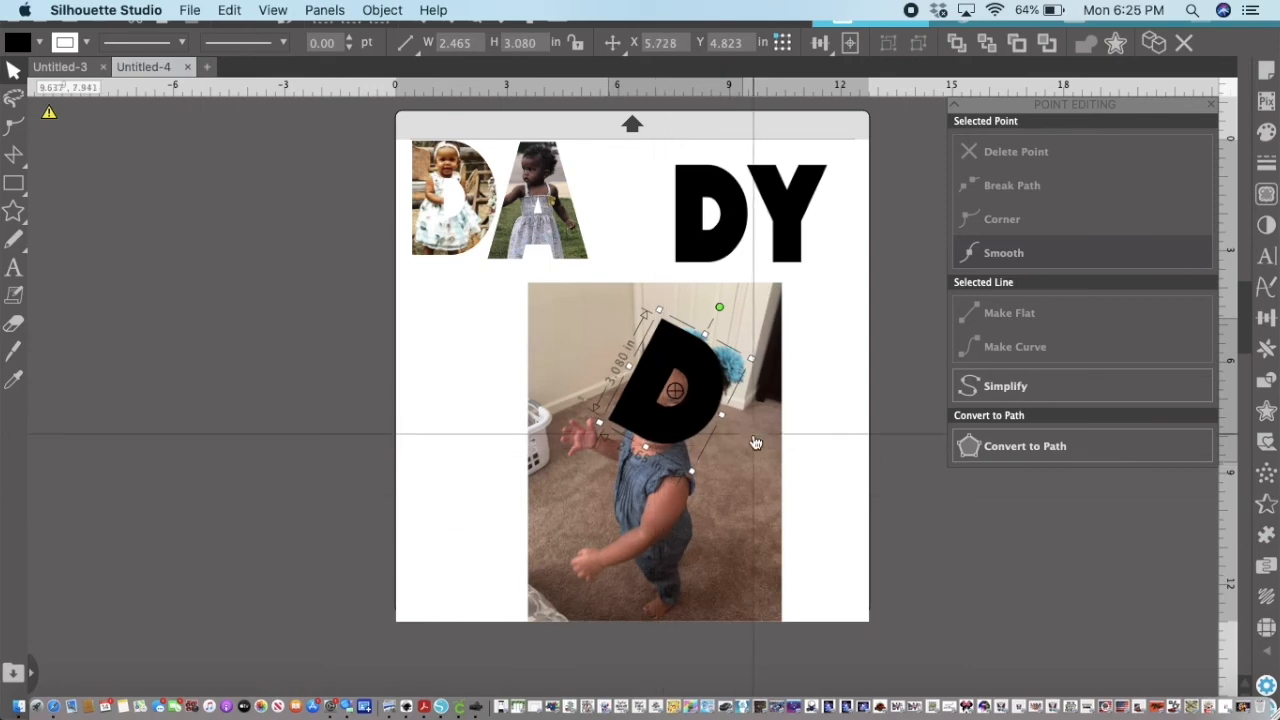
- Crop the indoor photo to the shape of the rotated D
{"action": "left_click", "coordinate": [825, 394]}
{"action": "left_click_drag", "start_coordinate": [499, 273], "coordinate": [797, 359]}
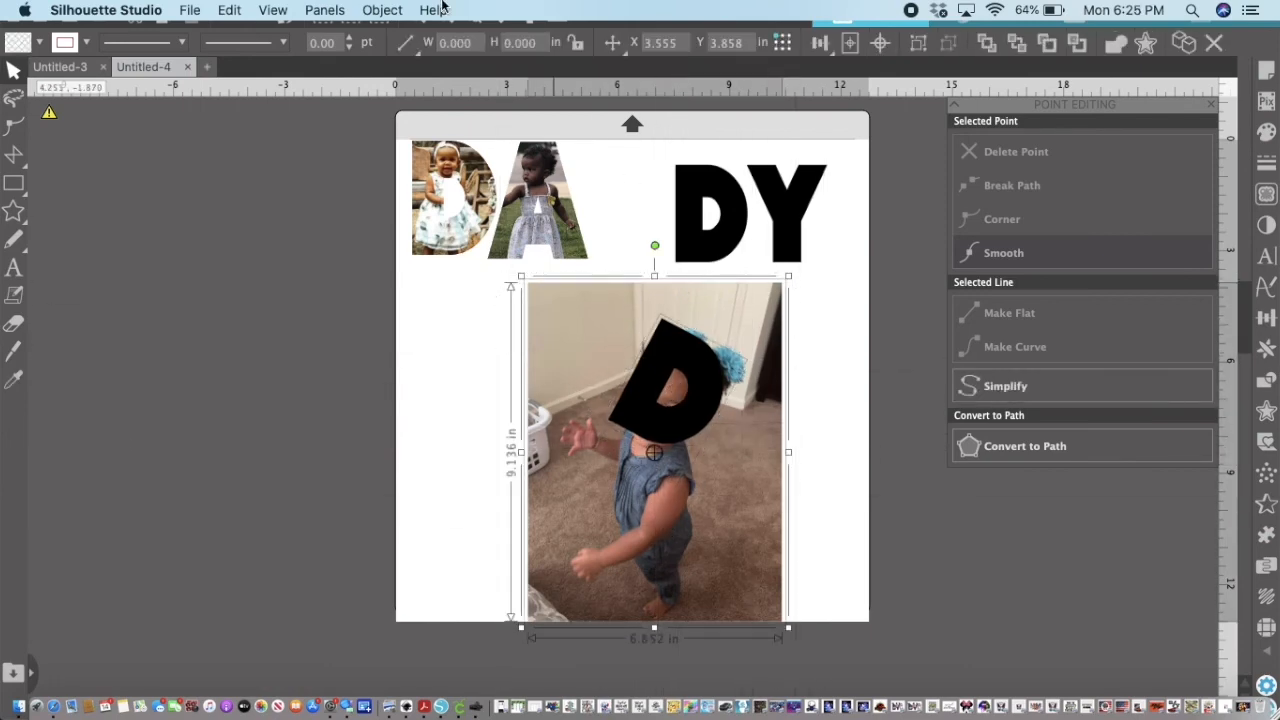
{"action": "left_click", "coordinate": [378, 12]}
{"action": "mouse_move", "coordinate": [565, 122]}
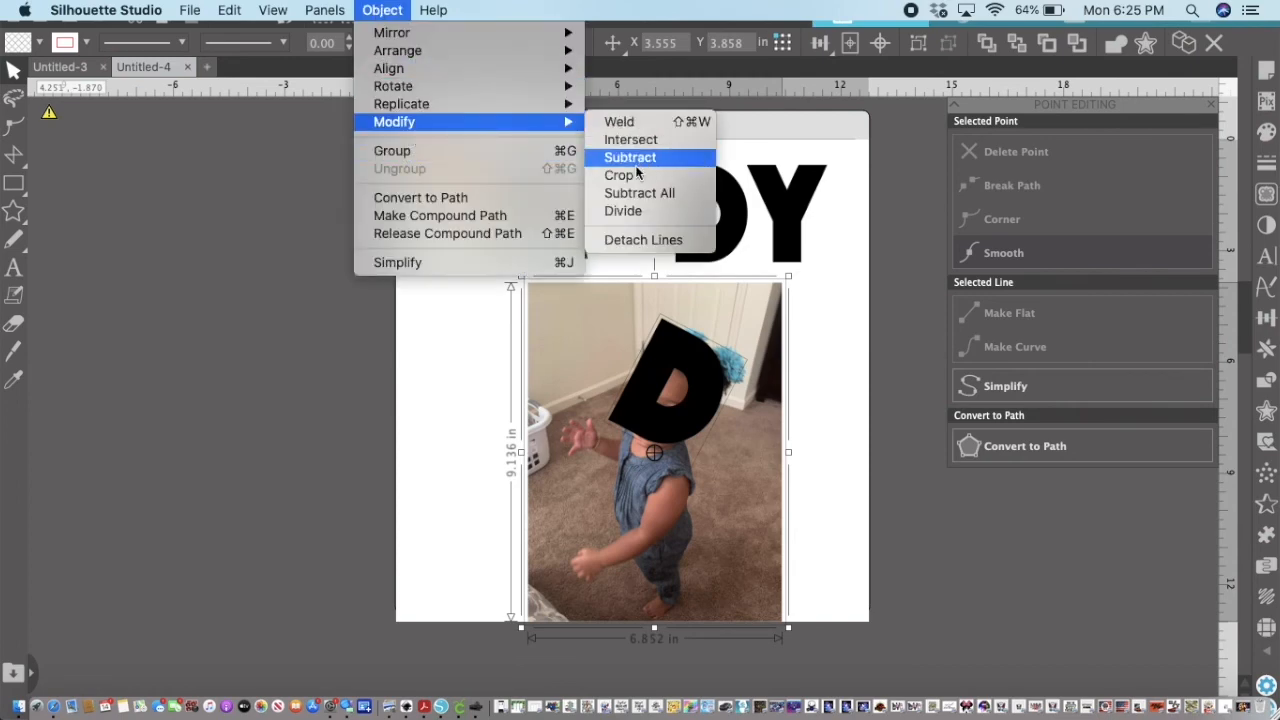
{"action": "left_click", "coordinate": [632, 180]}
{"action": "left_click", "coordinate": [763, 530]}
- Rotate the newly cropped D counterclockwise until the letter stands upright
{"action": "left_click", "coordinate": [697, 423]}
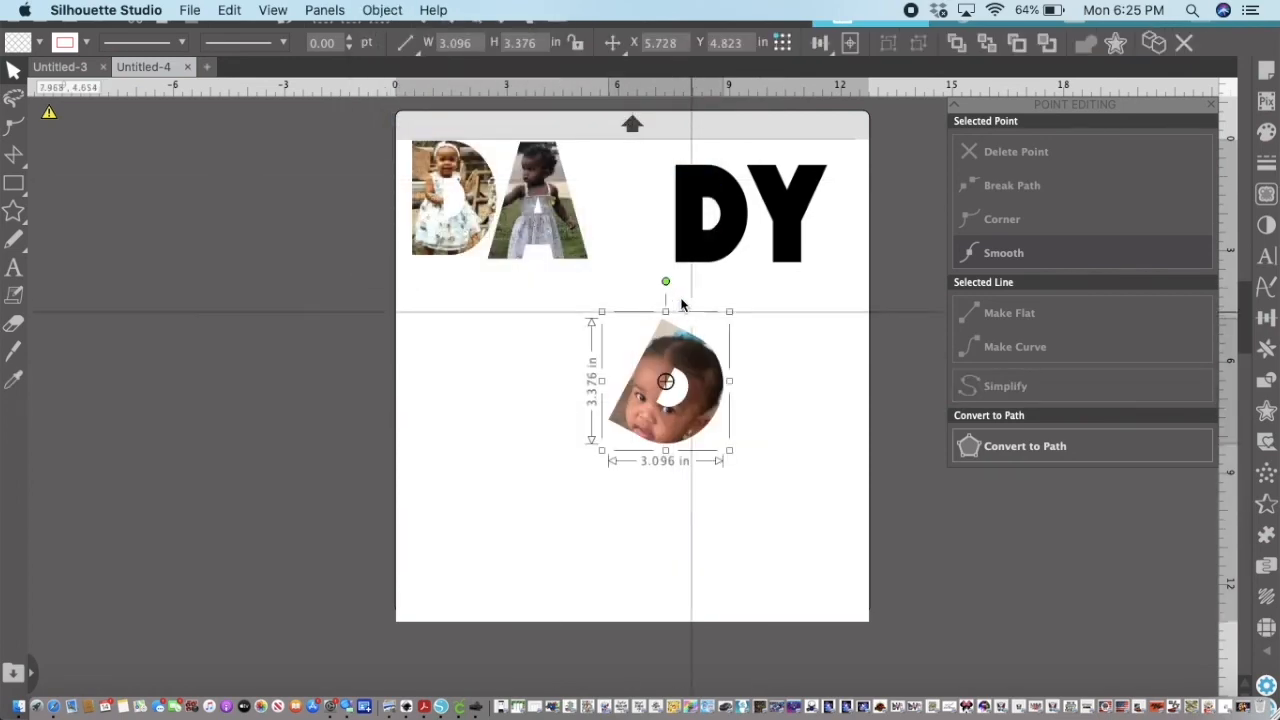
{"action": "left_click_drag", "start_coordinate": [666, 285], "coordinate": [620, 290]}
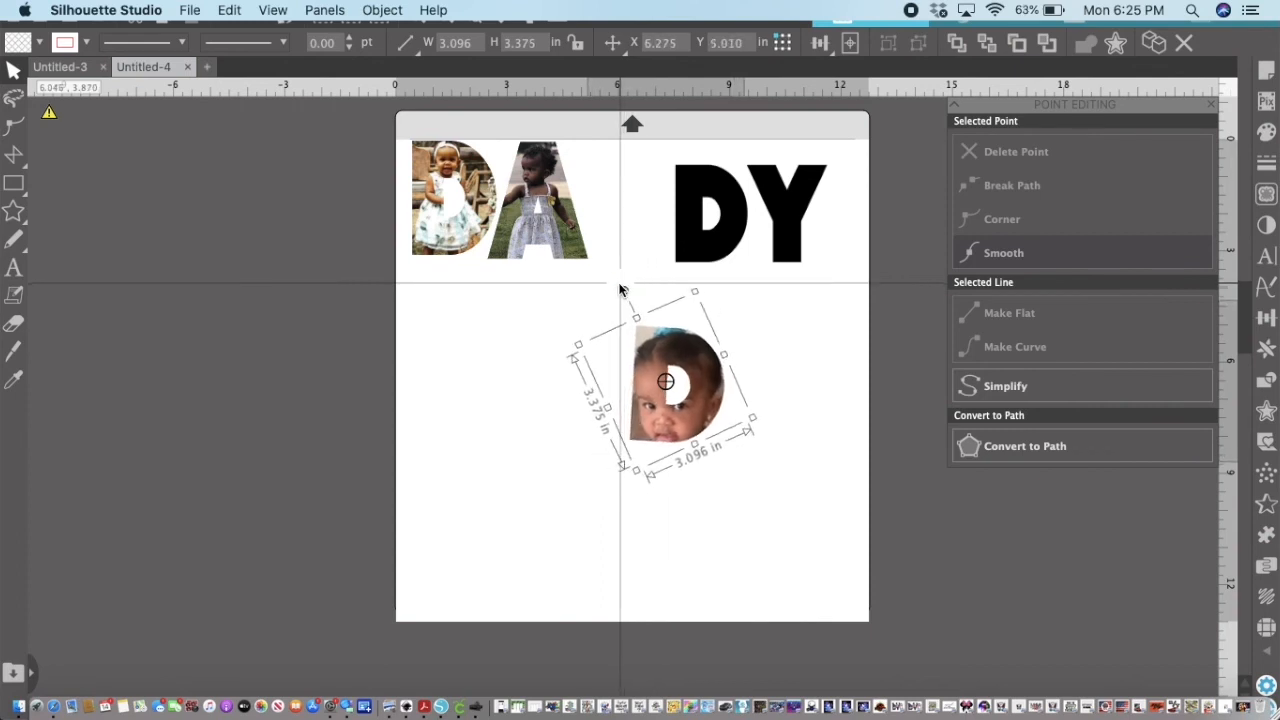
{"action": "left_click", "coordinate": [747, 448]}
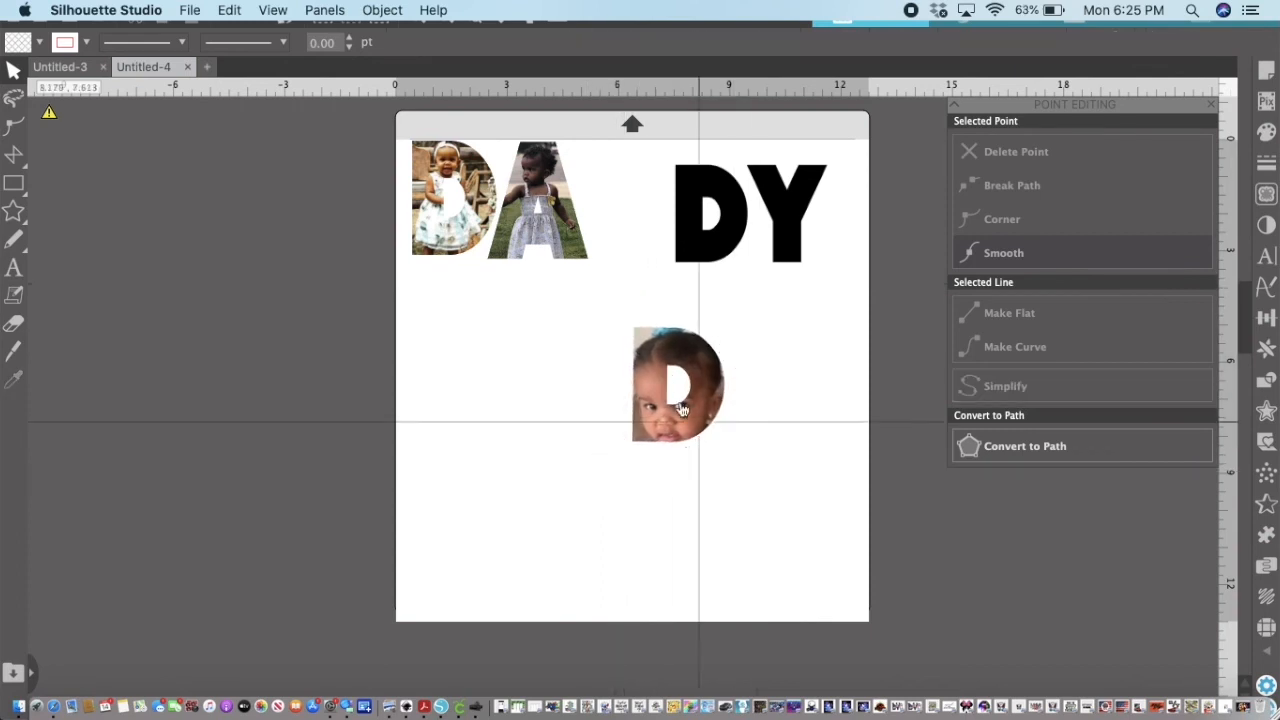
- Enlarge the cropped D to about 3.50 in wide and 3.81 in high and place it beside the photo-filled A
{"action": "left_click", "coordinate": [691, 456]}
{"action": "left_click_drag", "start_coordinate": [688, 446], "coordinate": [645, 532]}
{"action": "left_click_drag", "start_coordinate": [683, 407], "coordinate": [595, 382]}
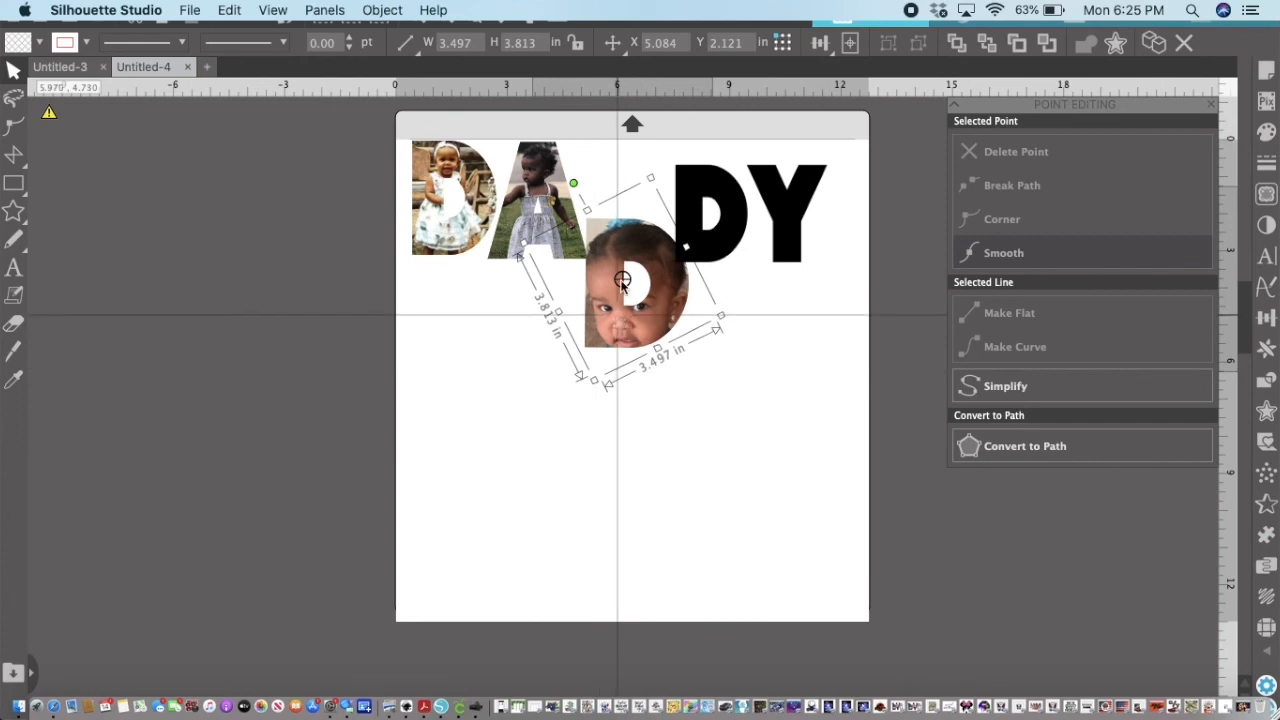
{"action": "left_click_drag", "start_coordinate": [618, 310], "coordinate": [616, 240]}
- Move the remaining black D down to the middle of the page and shrink the face-filled D to match its neighbours' height
{"action": "left_click", "coordinate": [726, 193]}
{"action": "left_click_drag", "start_coordinate": [726, 193], "coordinate": [637, 421]}
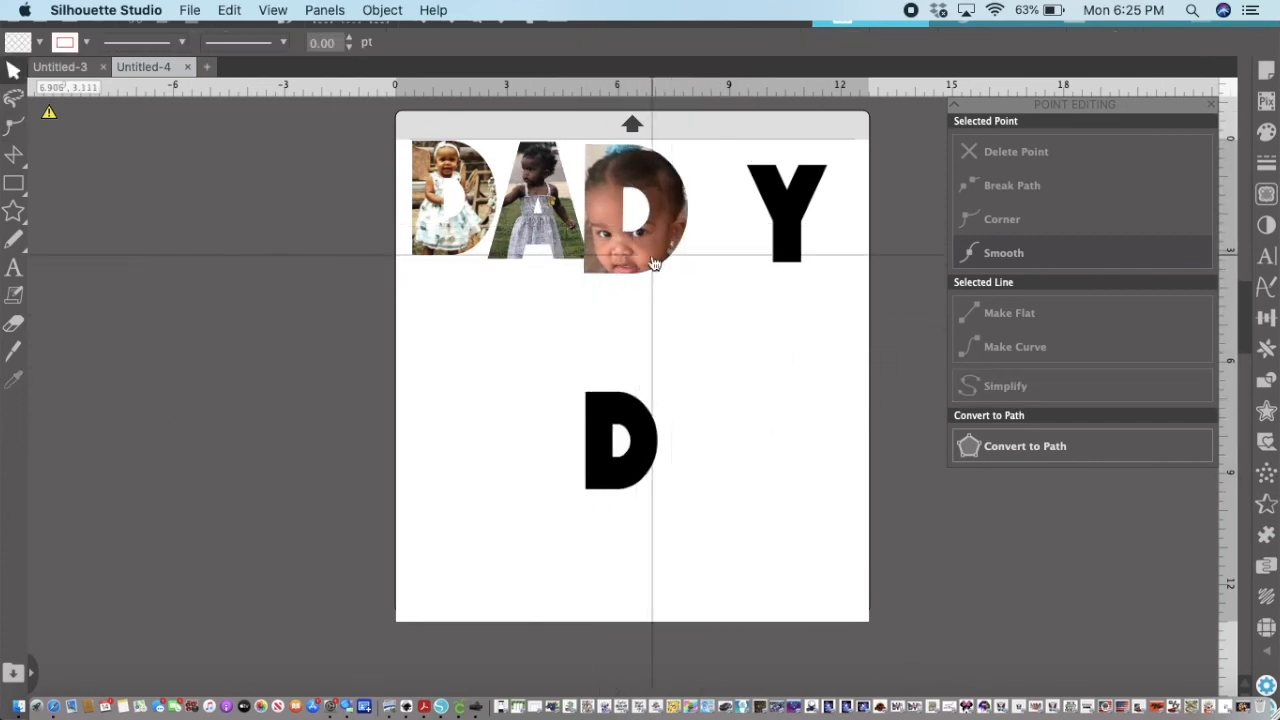
{"action": "left_click", "coordinate": [596, 296]}
{"action": "left_click_drag", "start_coordinate": [593, 310], "coordinate": [606, 291]}
{"action": "left_click", "coordinate": [580, 437]}
- Merge IMG_4781.JPG into the design and scale it to about 5.44 in wide and 7.26 in high over the black D
{"action": "left_click", "coordinate": [189, 10]}
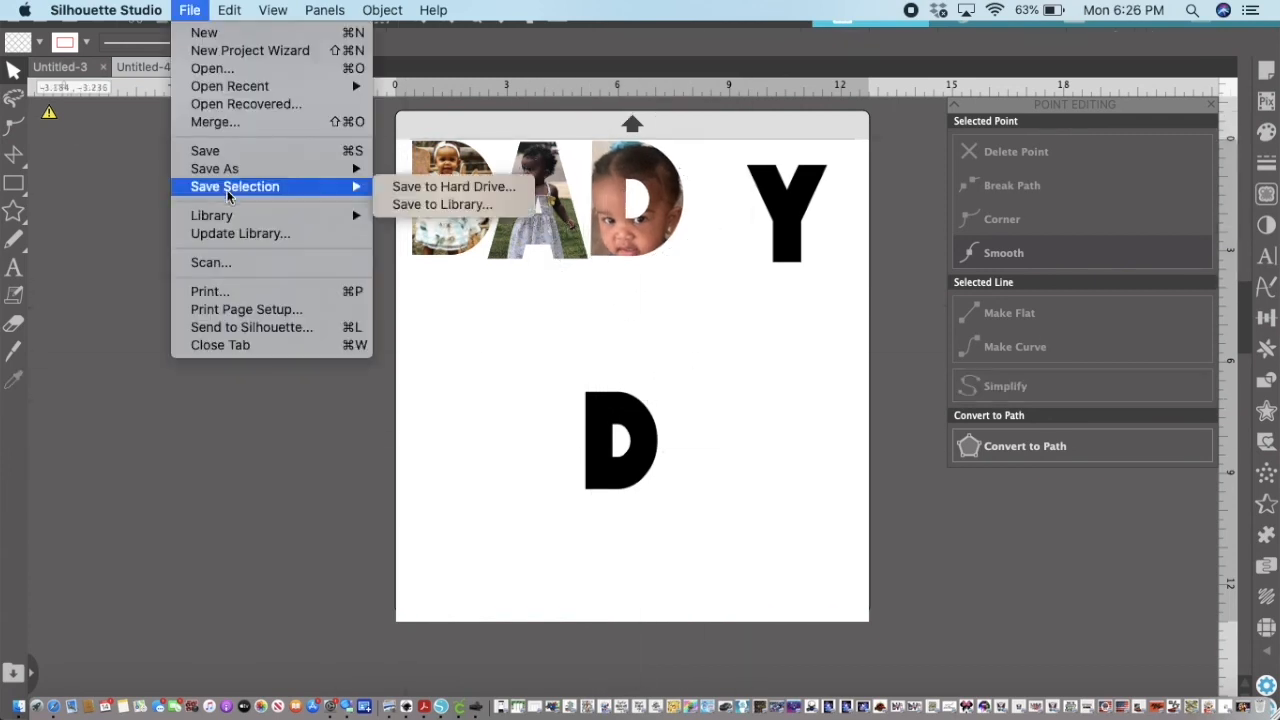
{"action": "left_click", "coordinate": [235, 120]}
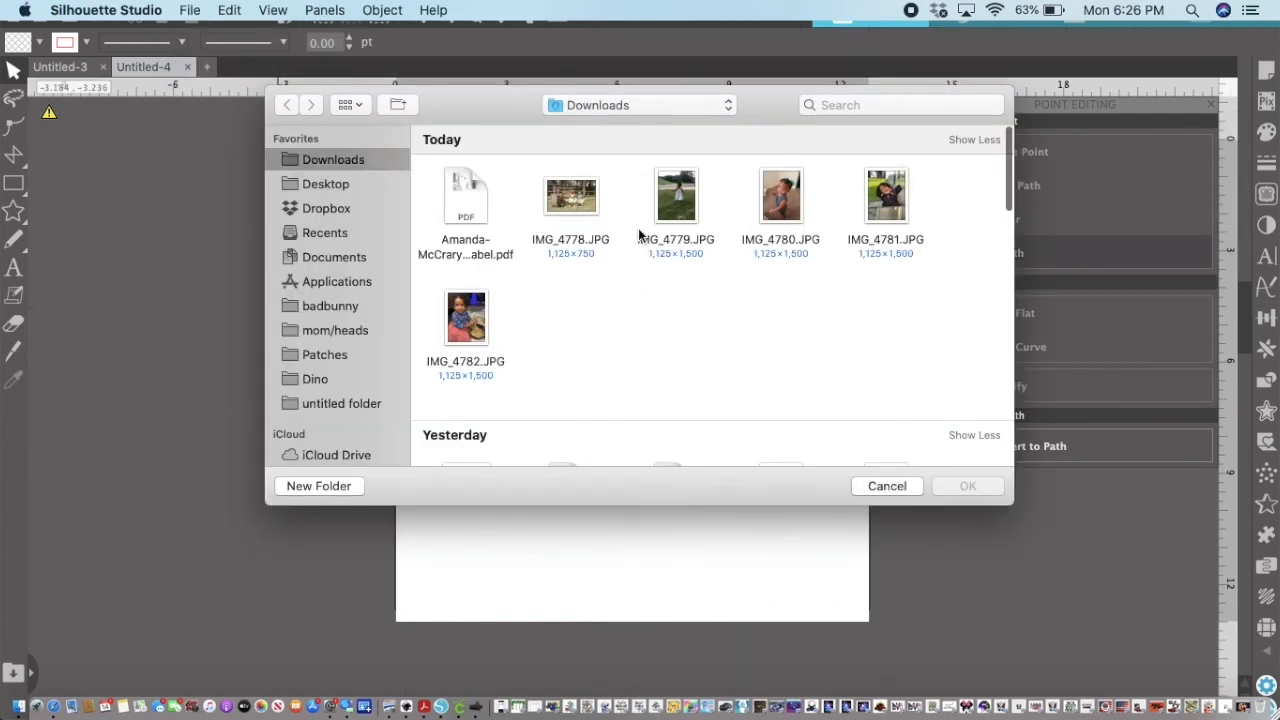
{"action": "double_click", "coordinate": [891, 194]}
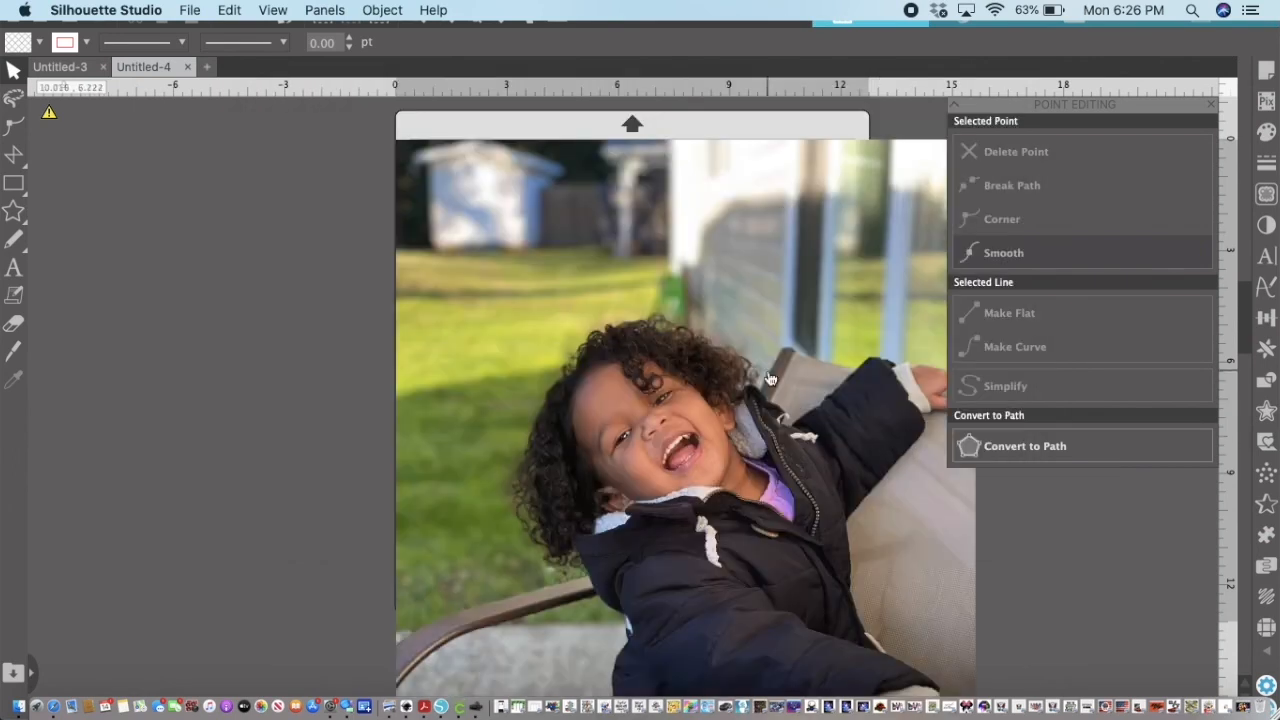
{"action": "left_click_drag", "start_coordinate": [768, 370], "coordinate": [562, 346]}
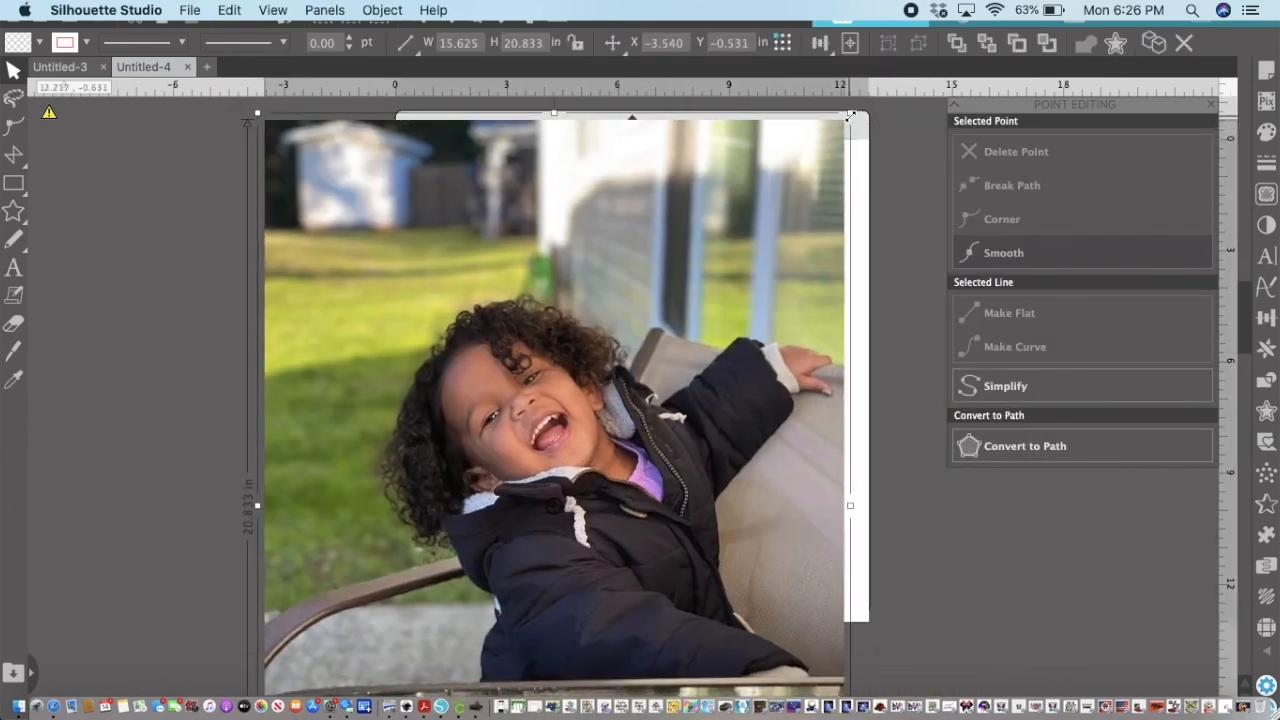
{"action": "left_click_drag", "start_coordinate": [849, 116], "coordinate": [700, 349]}
- Send the outdoor photo to the back, behind the black D
{"action": "left_click", "coordinate": [383, 10]}
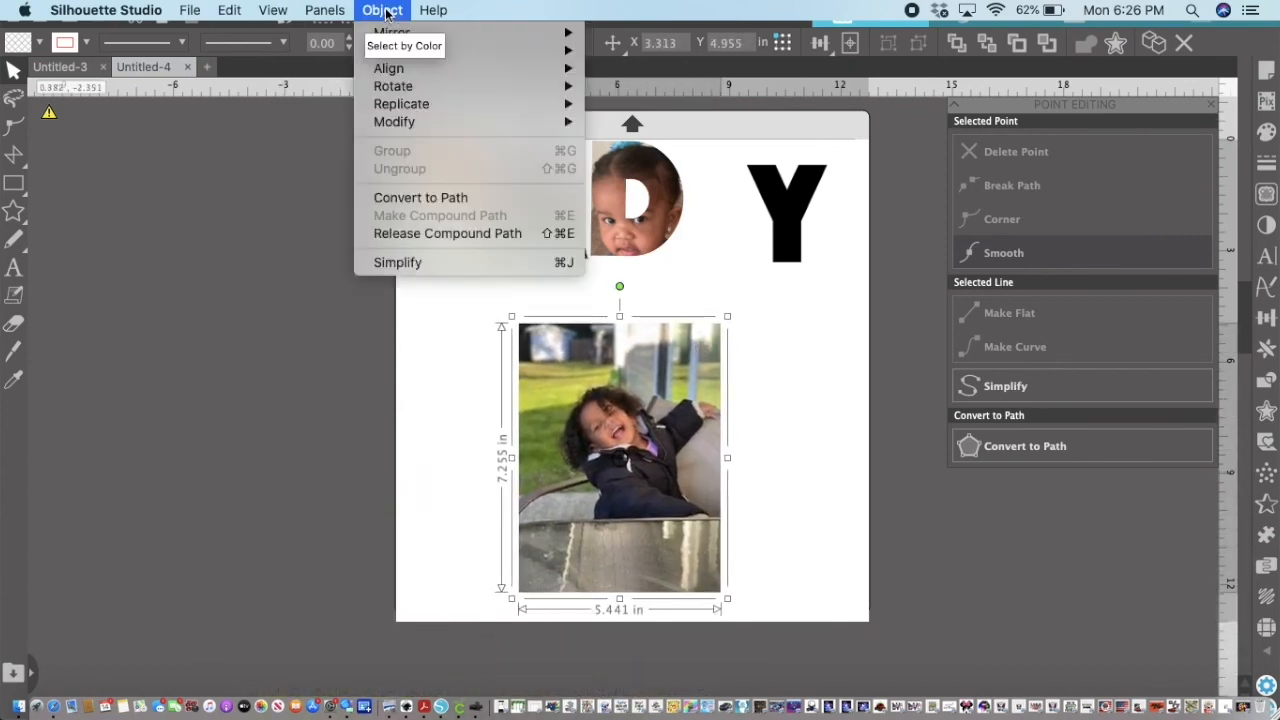
{"action": "mouse_move", "coordinate": [570, 50]}
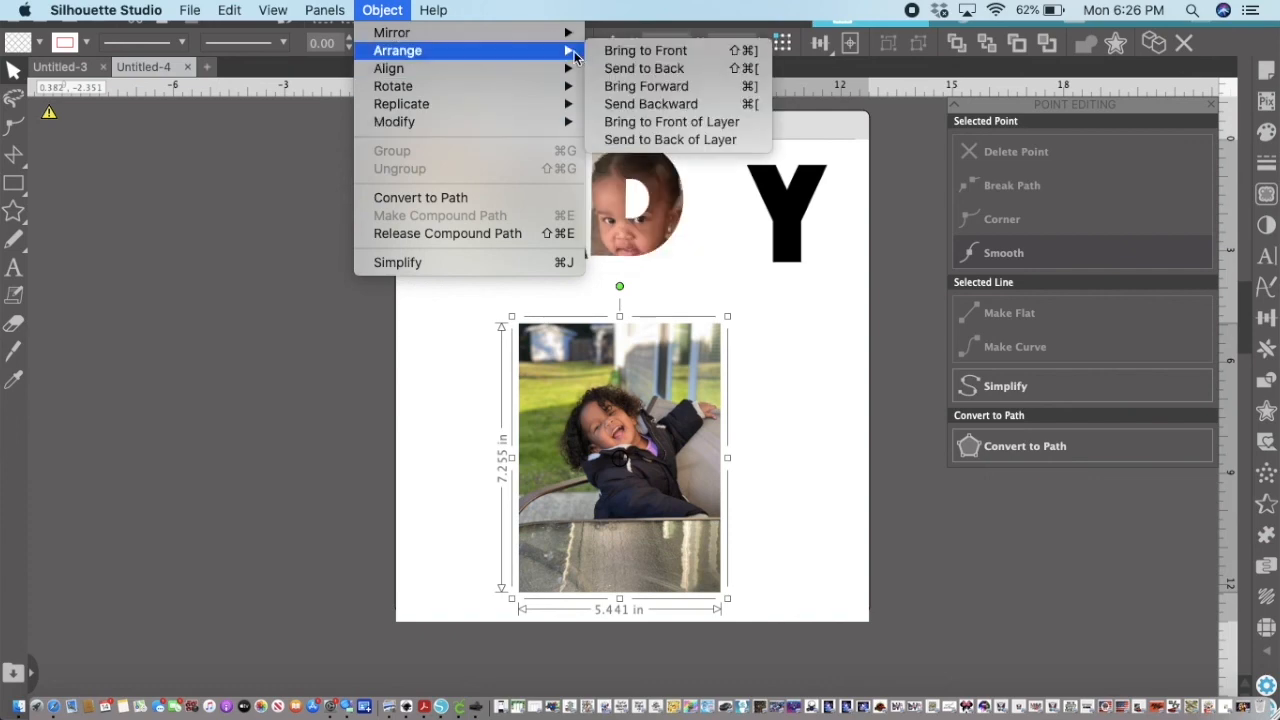
{"action": "left_click", "coordinate": [644, 68]}
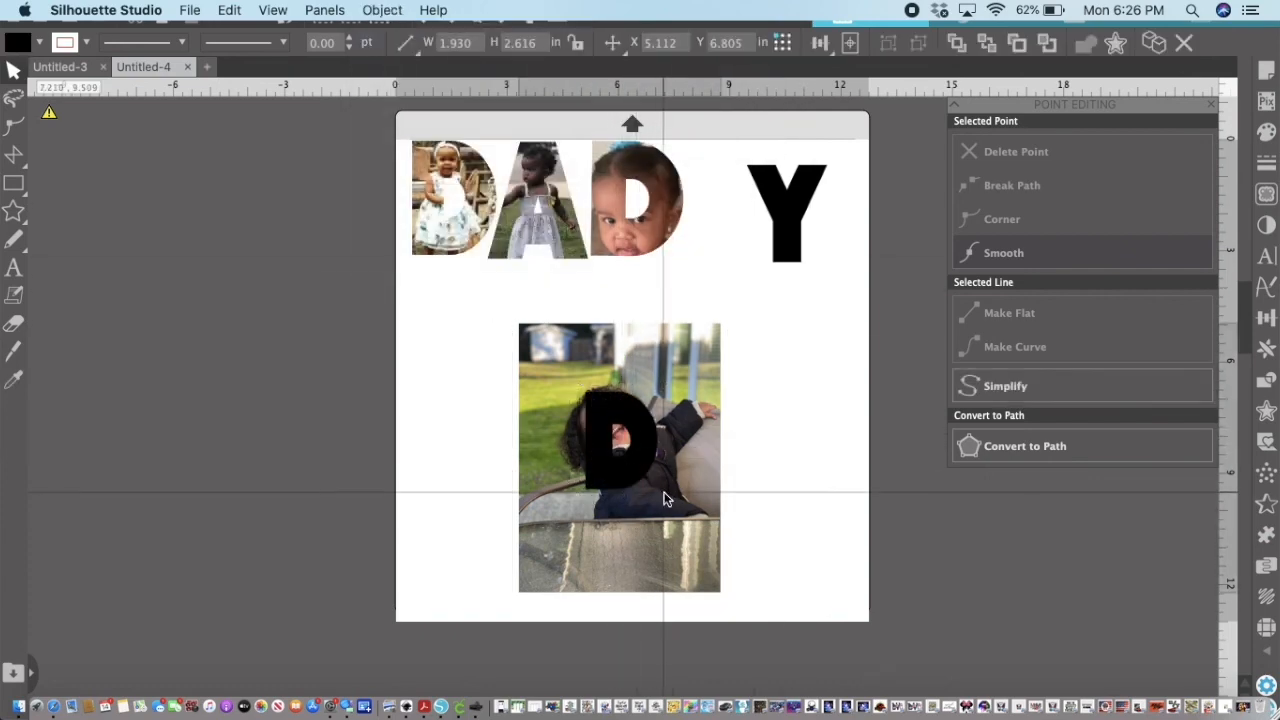
- Enlarge the black D to about 2.94 in wide and 3.50 in high and position it over the child in the outdoor photo
{"action": "left_click", "coordinate": [652, 485]}
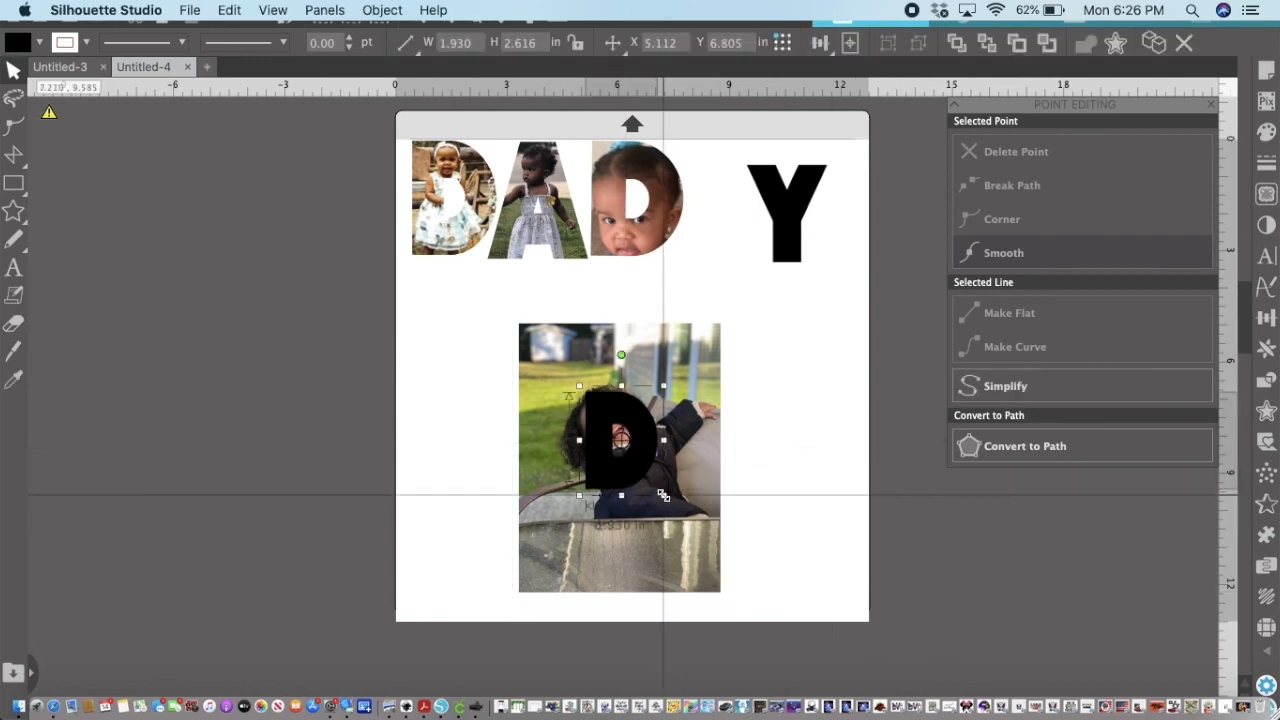
{"action": "left_click_drag", "start_coordinate": [697, 507], "coordinate": [703, 515]}
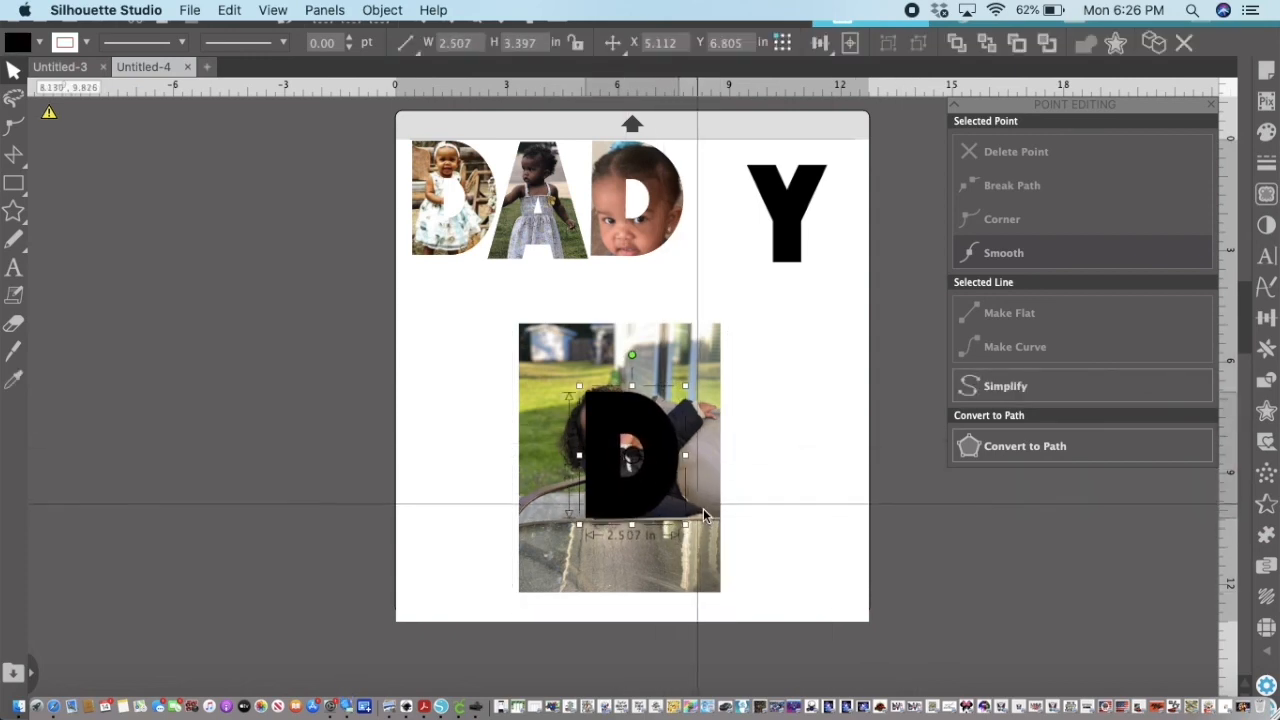
{"action": "left_click_drag", "start_coordinate": [645, 440], "coordinate": [630, 428]}
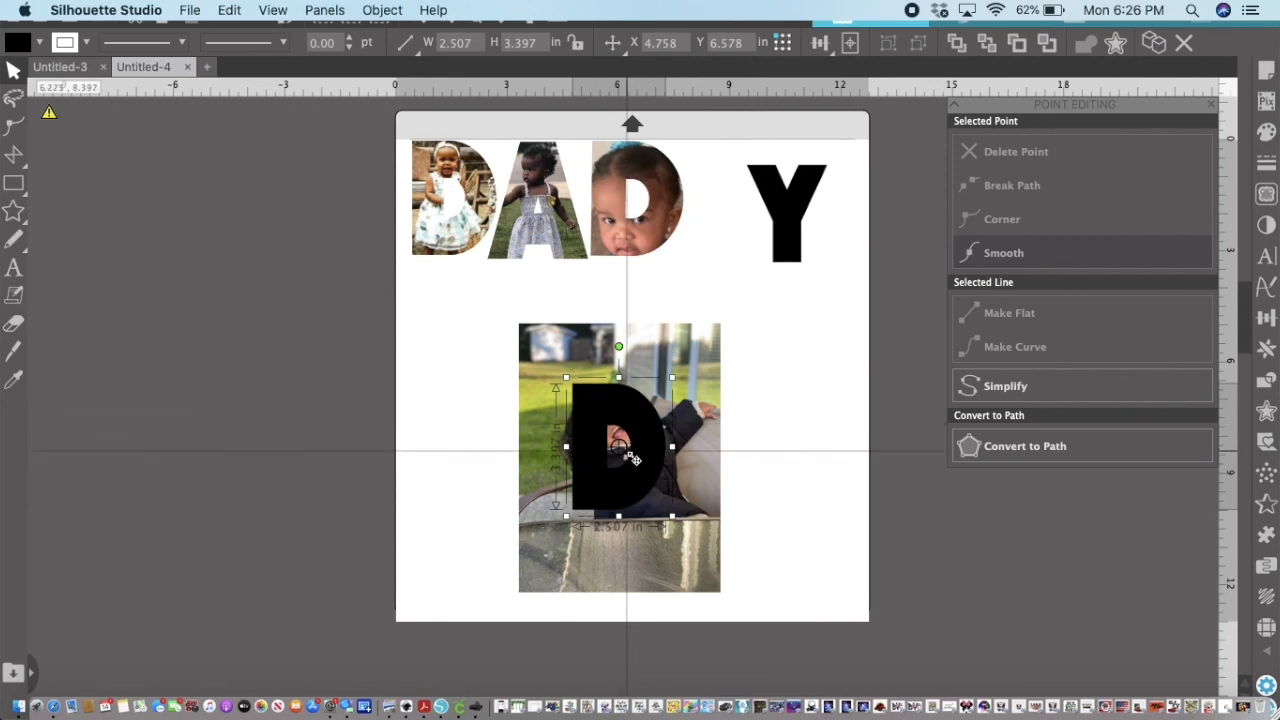
{"action": "left_click_drag", "start_coordinate": [619, 517], "coordinate": [620, 525]}
{"action": "left_click_drag", "start_coordinate": [647, 420], "coordinate": [689, 459]}
{"action": "left_click_drag", "start_coordinate": [626, 533], "coordinate": [626, 526]}
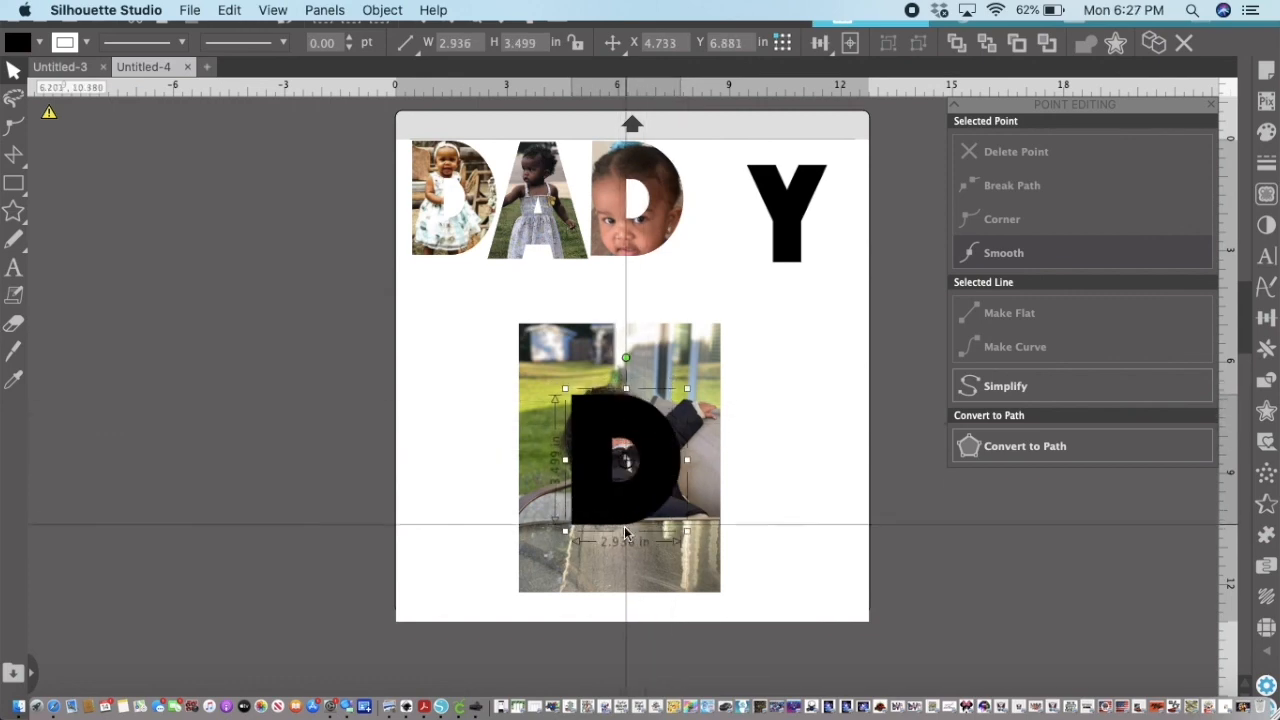
- Crop the outdoor photo to the shape of the enlarged black D
{"action": "left_click_drag", "start_coordinate": [480, 300], "coordinate": [758, 610]}
{"action": "left_click", "coordinate": [382, 10]}
{"action": "mouse_move", "coordinate": [524, 119]}
{"action": "left_click", "coordinate": [619, 175]}
- Shrink the newly cropped D and place it after the third letter, moving the black Y down the page to make room
{"action": "mouse_move", "coordinate": [687, 387]}
{"action": "left_mouse_down"}
{"action": "mouse_move", "coordinate": [788, 322]}
{"action": "mouse_move", "coordinate": [706, 382]}
{"action": "left_mouse_up"}
{"action": "left_click_drag", "start_coordinate": [656, 417], "coordinate": [711, 322]}
{"action": "left_click_drag", "start_coordinate": [749, 428], "coordinate": [723, 397]}
{"action": "left_click_drag", "start_coordinate": [790, 220], "coordinate": [802, 476]}
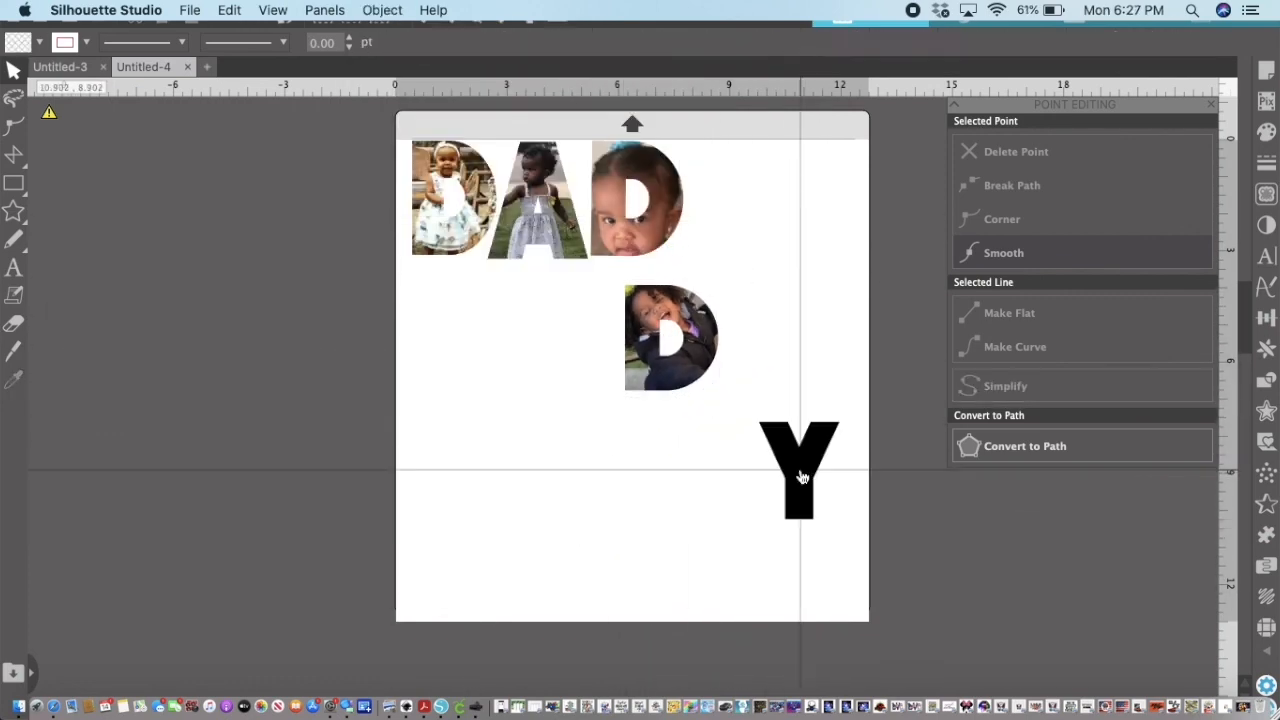
{"action": "left_click_drag", "start_coordinate": [657, 350], "coordinate": [728, 209]}
- Merge the photo of the child mixing batter and scale it to about 7.34 in wide and 9.79 in high
{"action": "left_click", "coordinate": [190, 10]}
{"action": "left_click", "coordinate": [205, 88]}
{"action": "left_click_drag", "start_coordinate": [390, 134], "coordinate": [605, 421]}
{"action": "left_click_drag", "start_coordinate": [845, 539], "coordinate": [671, 300]}
{"action": "left_click_drag", "start_coordinate": [807, 658], "coordinate": [715, 557]}
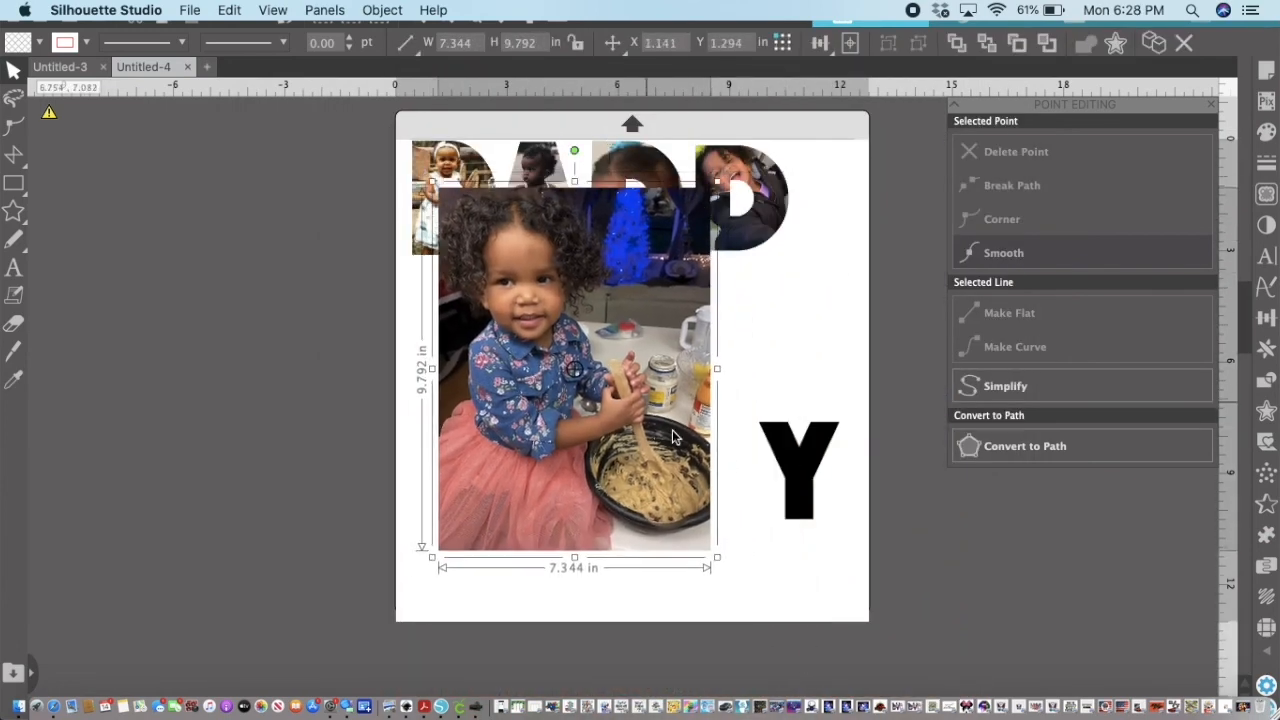
- Move the batter-mixing photo below the fourth letter, shrink it slightly and send it behind the black Y
{"action": "left_click_drag", "start_coordinate": [677, 437], "coordinate": [736, 456]}
{"action": "left_click_drag", "start_coordinate": [490, 201], "coordinate": [523, 257]}
{"action": "left_click", "coordinate": [382, 10]}
{"action": "left_click", "coordinate": [645, 120]}
- Move the black Y over the child's face and upper body and enlarge it to about 4.66 in wide and 5.63 in high
{"action": "left_click_drag", "start_coordinate": [735, 420], "coordinate": [772, 470]}
{"action": "left_click_drag", "start_coordinate": [800, 420], "coordinate": [791, 420]}
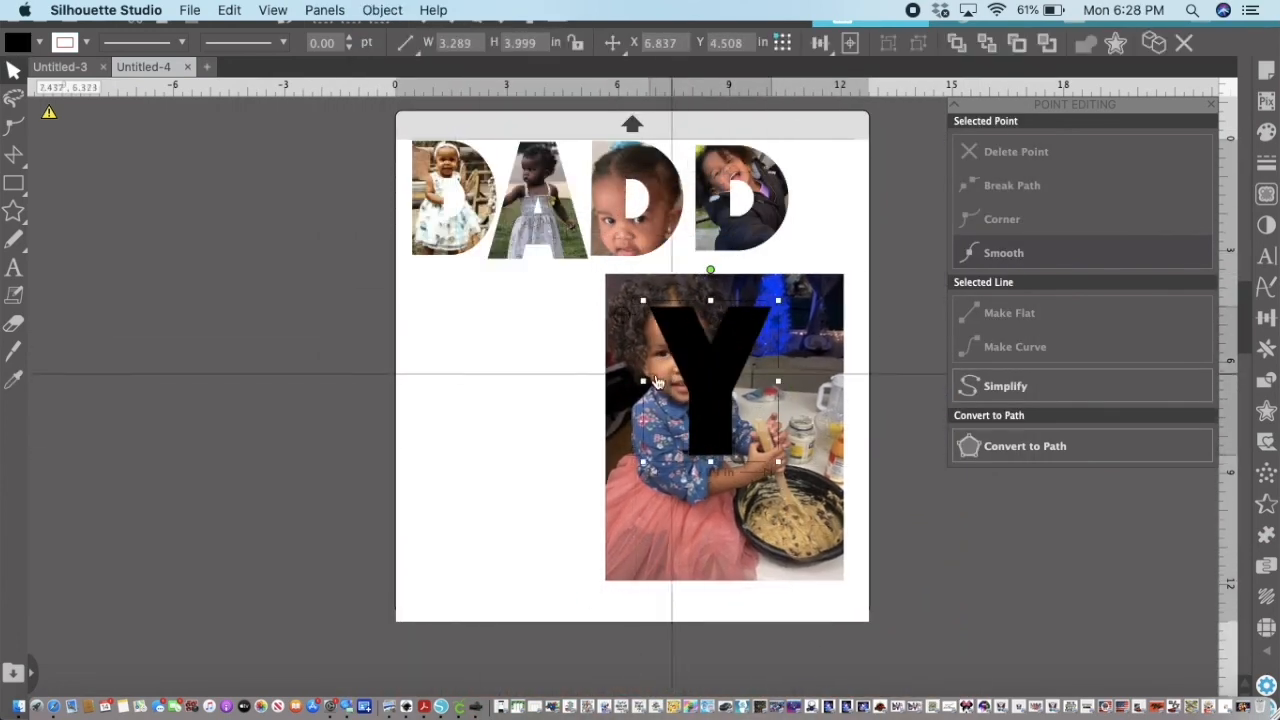
{"action": "left_click_drag", "start_coordinate": [643, 380], "coordinate": [602, 380]}
{"action": "left_click_drag", "start_coordinate": [741, 359], "coordinate": [735, 347]}
{"action": "left_click_drag", "start_coordinate": [769, 450], "coordinate": [830, 513]}
{"action": "left_click_drag", "start_coordinate": [578, 403], "coordinate": [604, 403]}
{"action": "left_click_drag", "start_coordinate": [812, 400], "coordinate": [800, 400]}
{"action": "left_click_drag", "start_coordinate": [724, 365], "coordinate": [717, 351]}
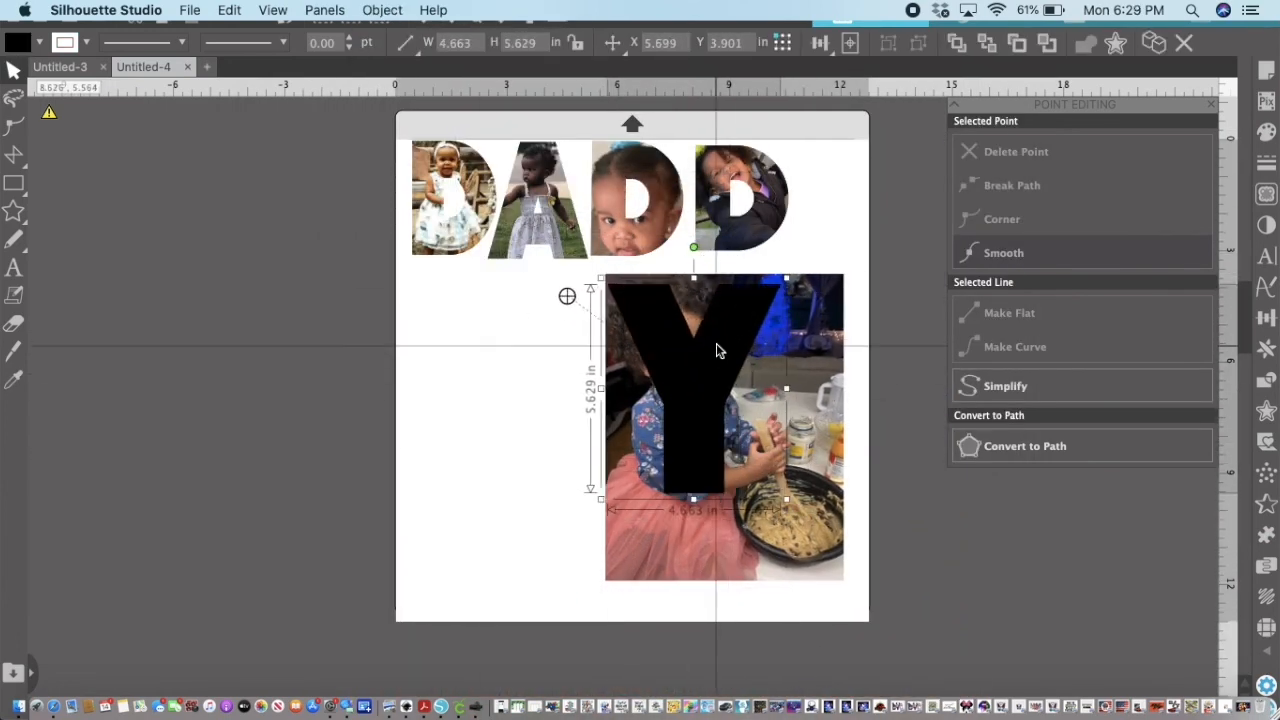
- Crop the batter-mixing photo to the shape of the enlarged Y
{"action": "left_click_drag", "start_coordinate": [558, 275], "coordinate": [720, 635]}
{"action": "left_click", "coordinate": [382, 10]}
{"action": "left_click", "coordinate": [635, 275]}
- Shrink the cropped Y to about 2.70 in wide and 3.26 in high and move it just below the fourth letter
{"action": "left_click_drag", "start_coordinate": [788, 498], "coordinate": [701, 423]}
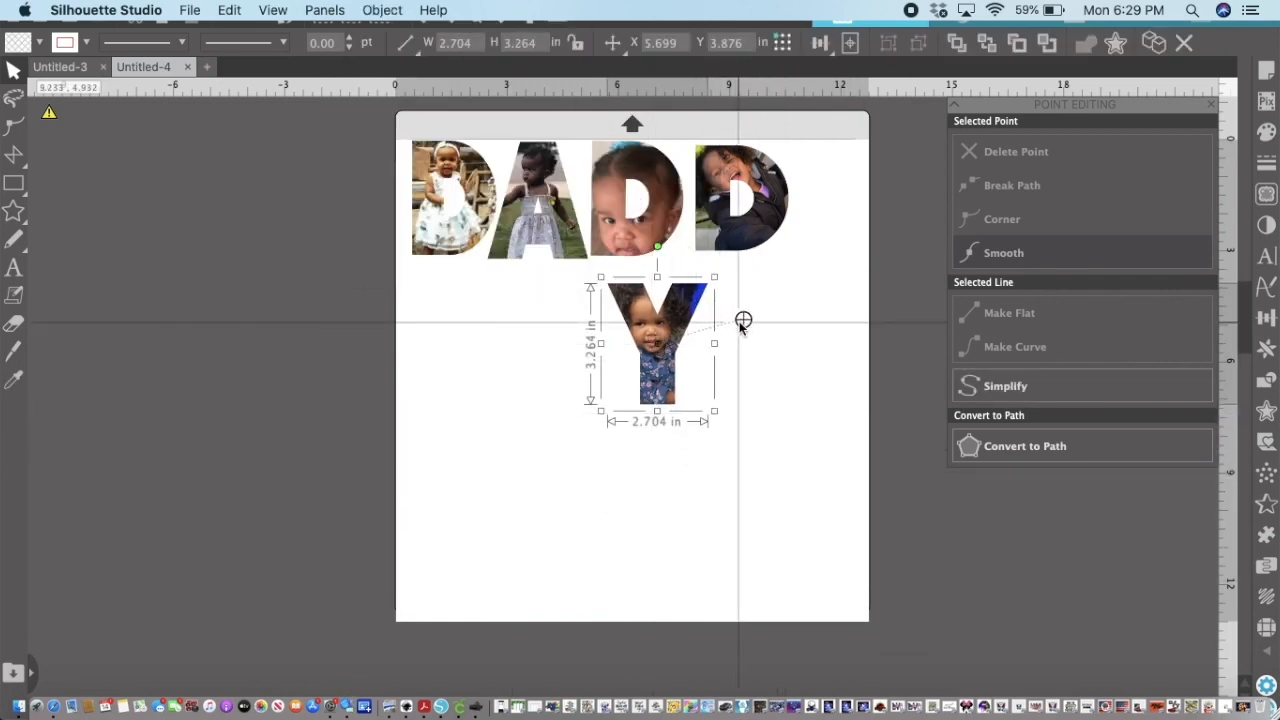
{"action": "left_click", "coordinate": [714, 523]}
{"action": "left_click_drag", "start_coordinate": [670, 333], "coordinate": [787, 307]}
{"action": "left_click", "coordinate": [737, 541]}
{"action": "left_click", "coordinate": [696, 467]}
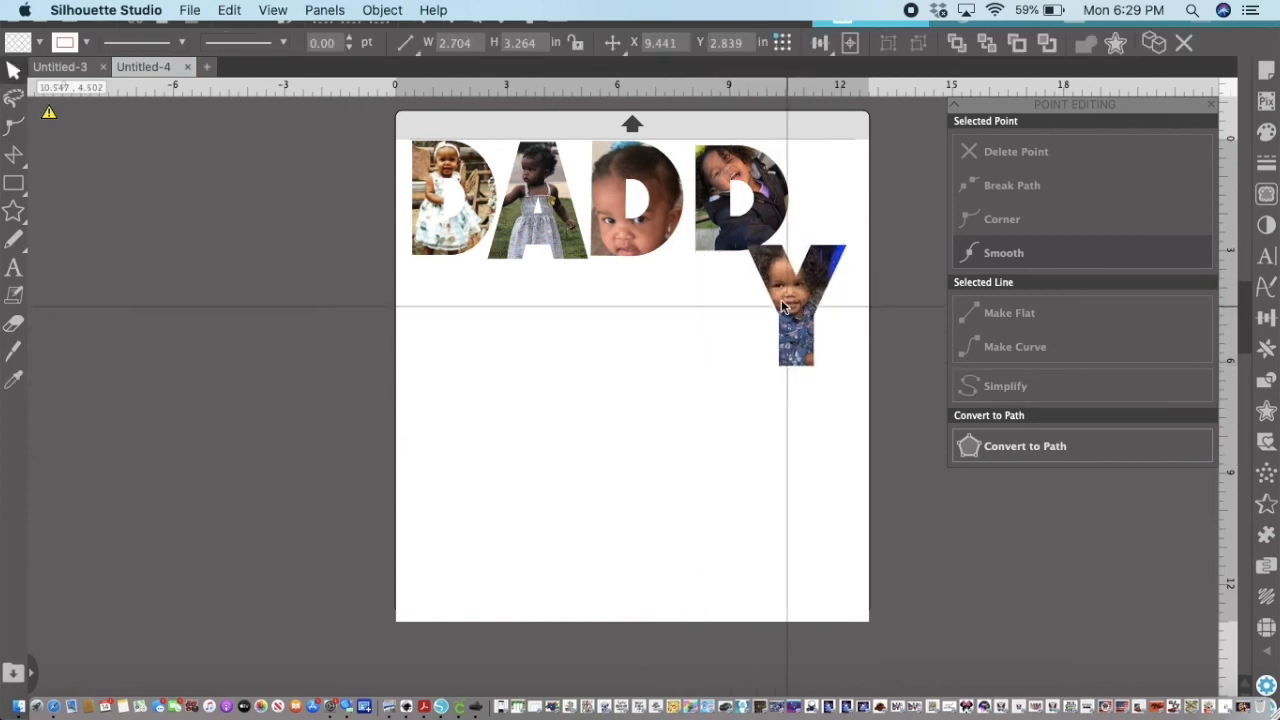
- Move the fourth letter closer to the third and place the photo-filled Y at the end of the word
{"action": "left_click_drag", "start_coordinate": [737, 200], "coordinate": [725, 201]}
{"action": "left_click", "coordinate": [791, 300]}
{"action": "double_click", "coordinate": [791, 303]}
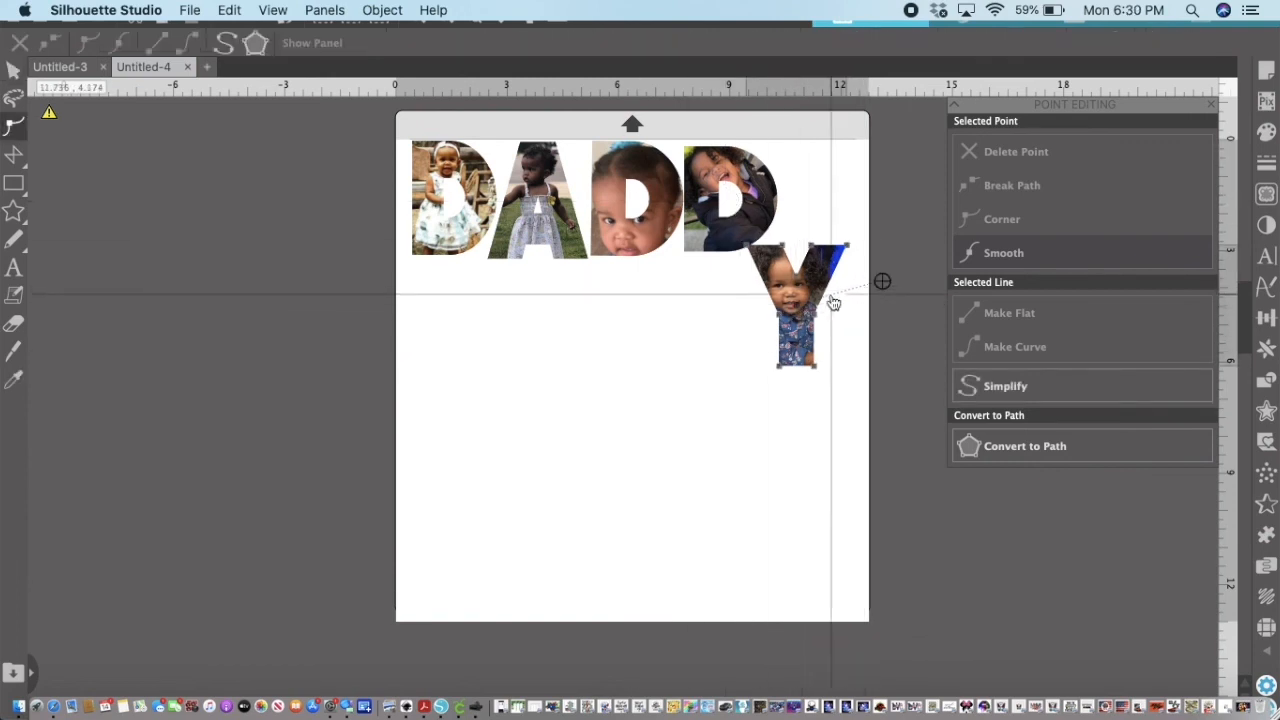
{"action": "double_click", "coordinate": [796, 340]}
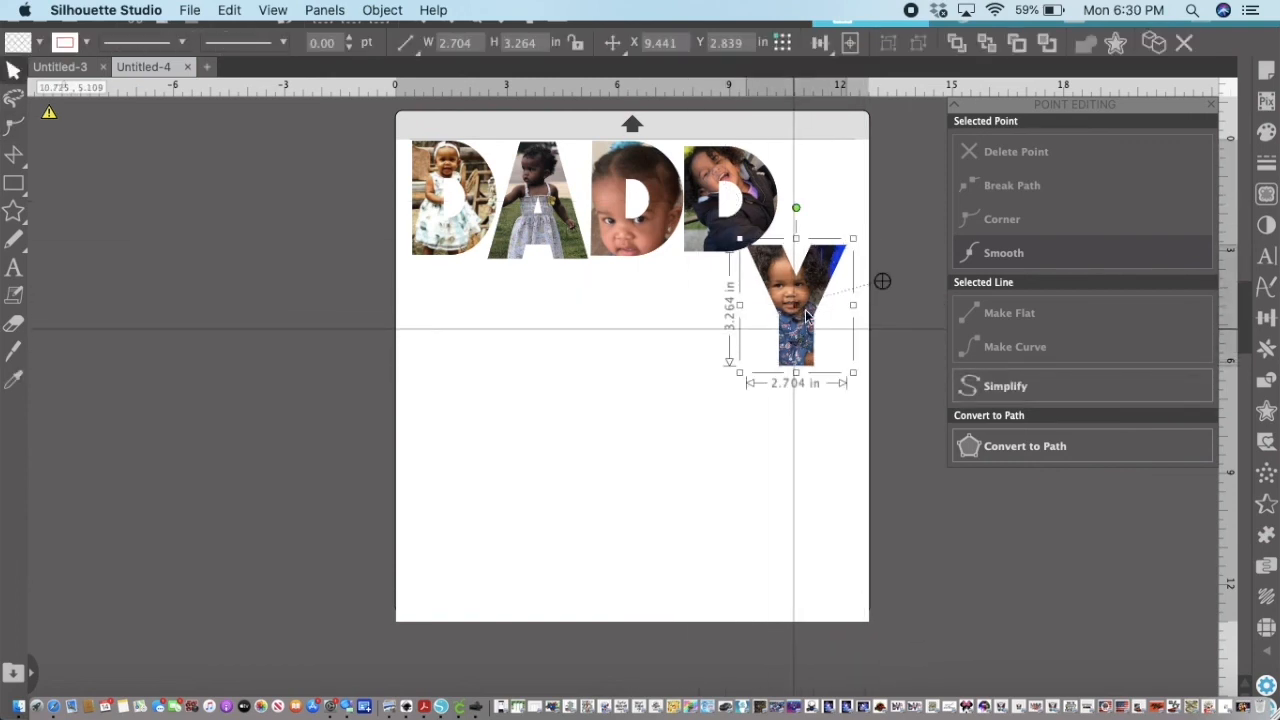
{"action": "left_click_drag", "start_coordinate": [808, 316], "coordinate": [832, 221]}
{"action": "left_click", "coordinate": [751, 481]}
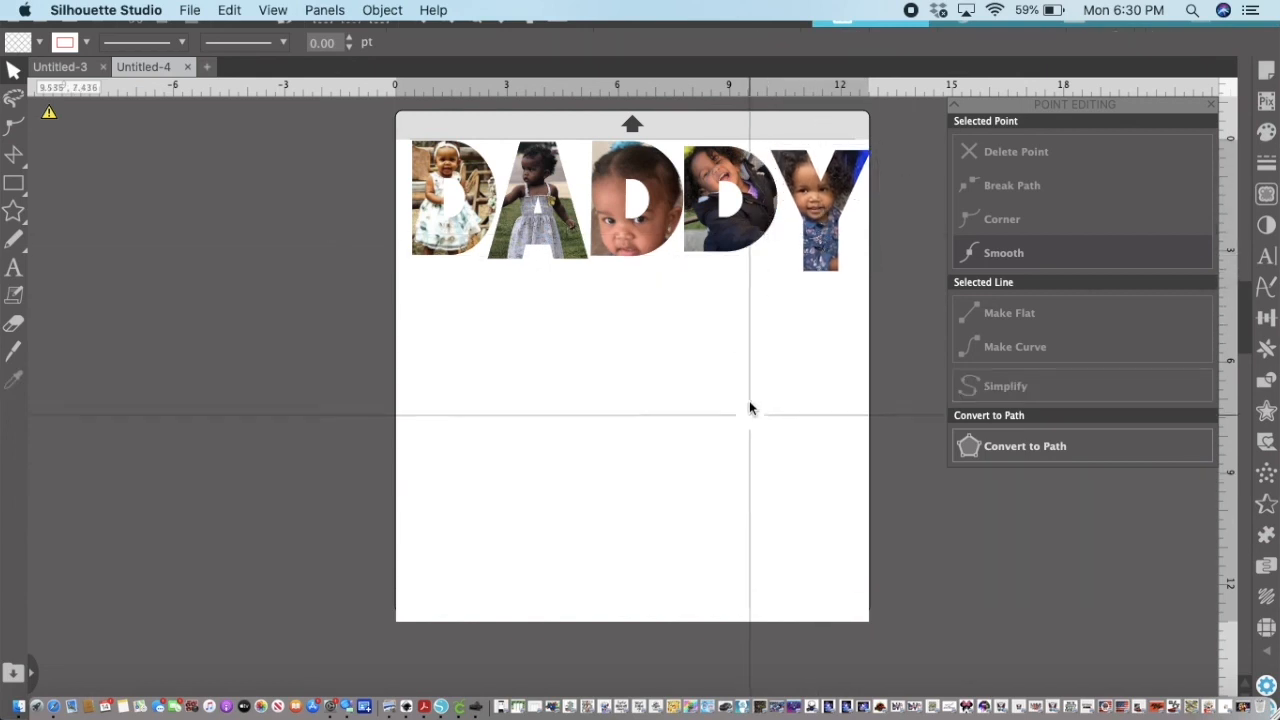
- Reduce the photo-filled Y's height to about 2.86 in so its base lines up with the other letters
{"action": "left_click", "coordinate": [812, 250]}
{"action": "left_click_drag", "start_coordinate": [820, 278], "coordinate": [820, 263]}
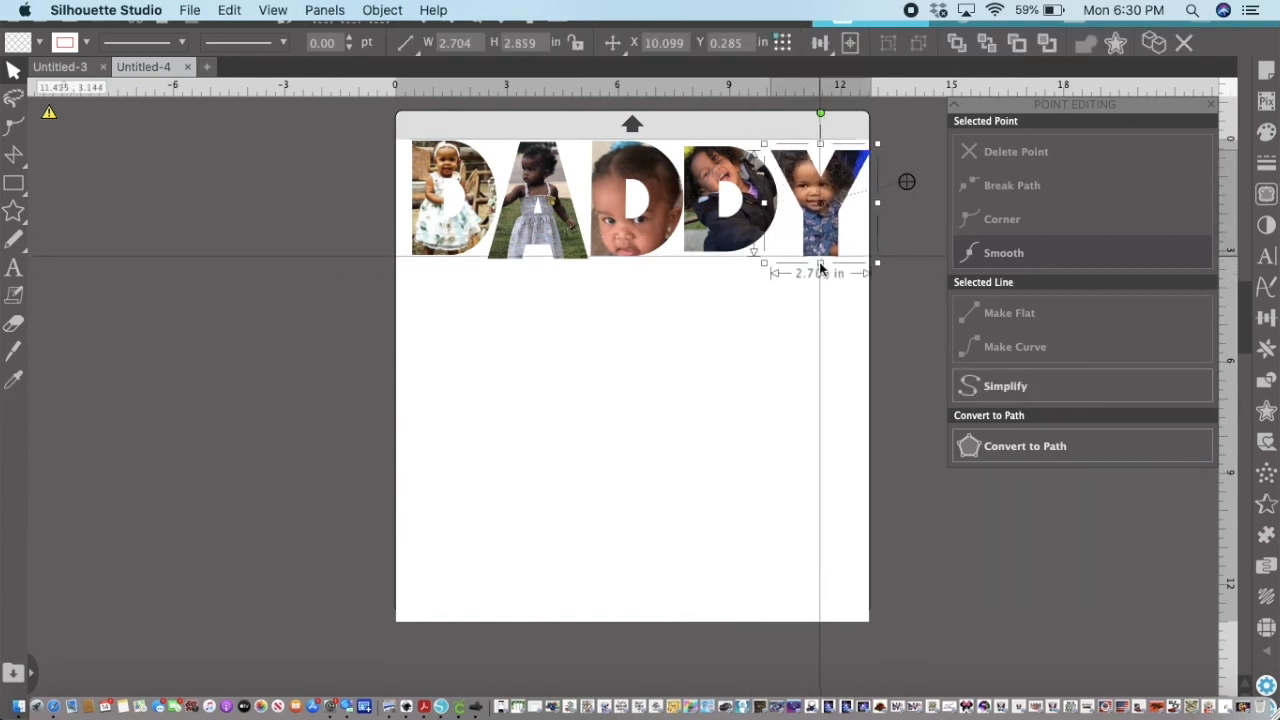
{"action": "left_click", "coordinate": [730, 415]}
{"action": "scroll", "coordinate": [536, 410], "scroll_direction": "right", "scroll_amount": 1}
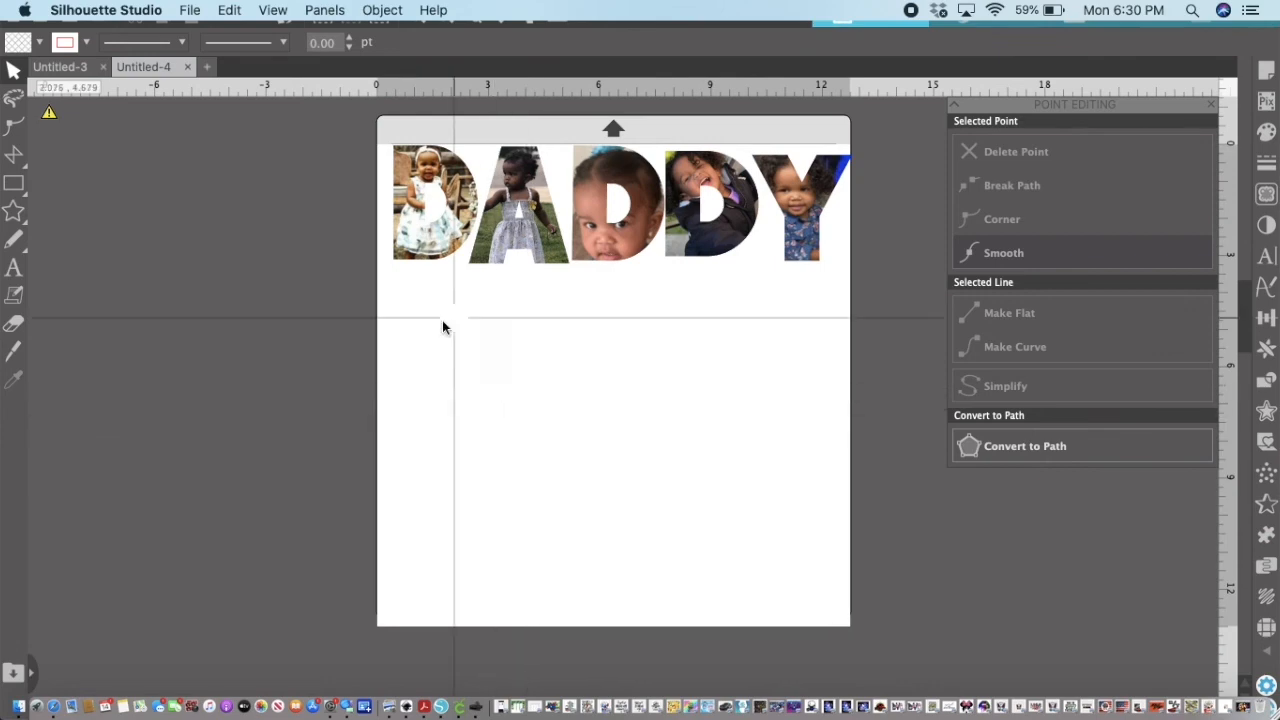